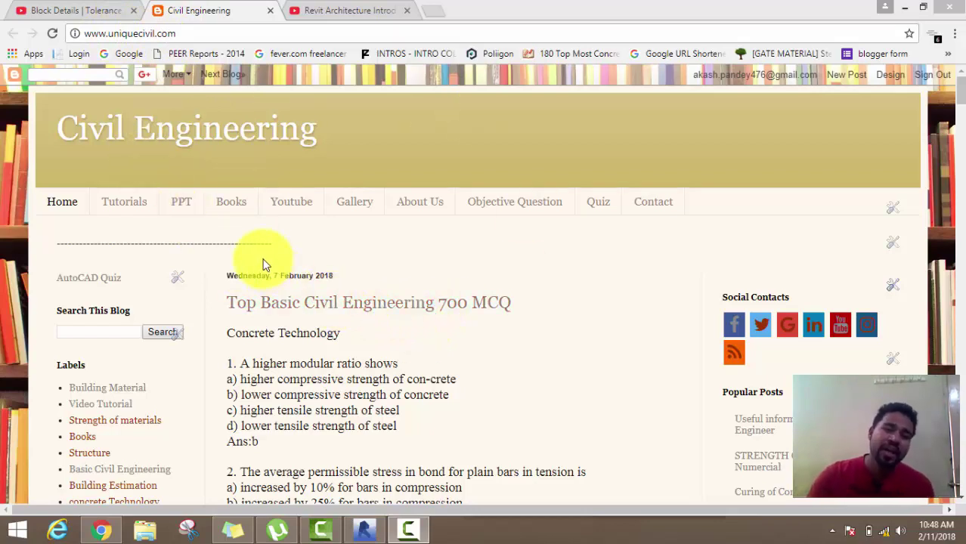
- Glance at the PPT page, return to the blog home, and toggle Wi-Fi off and on
click(179, 209)
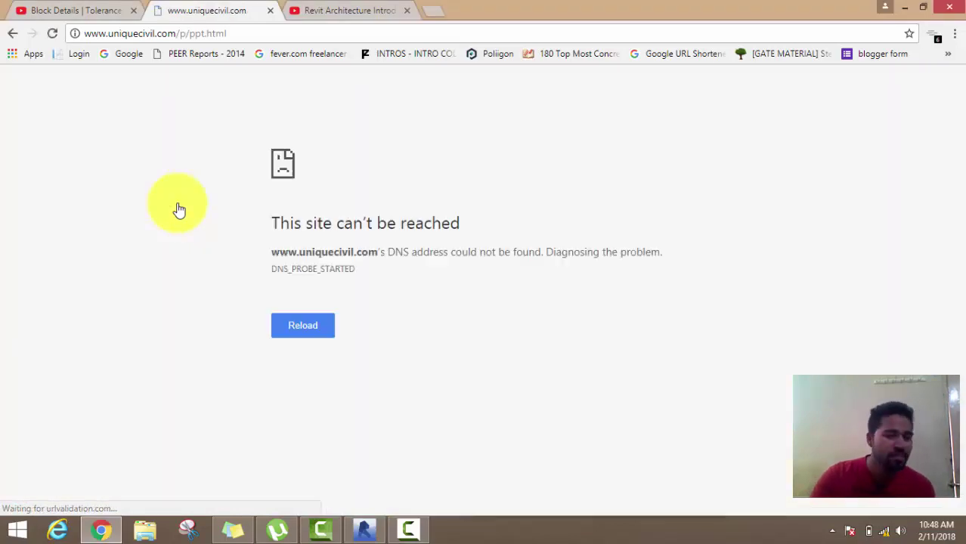
click(12, 34)
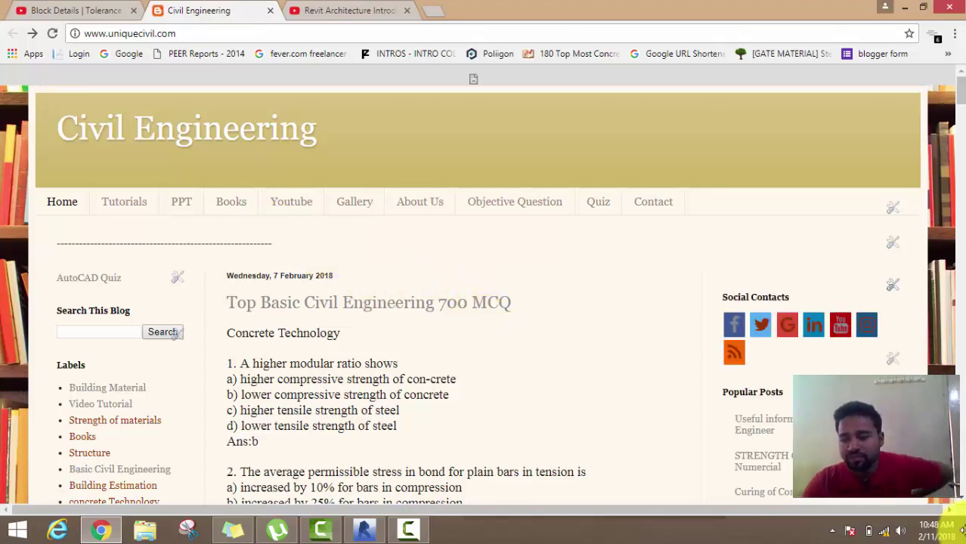
click(885, 531)
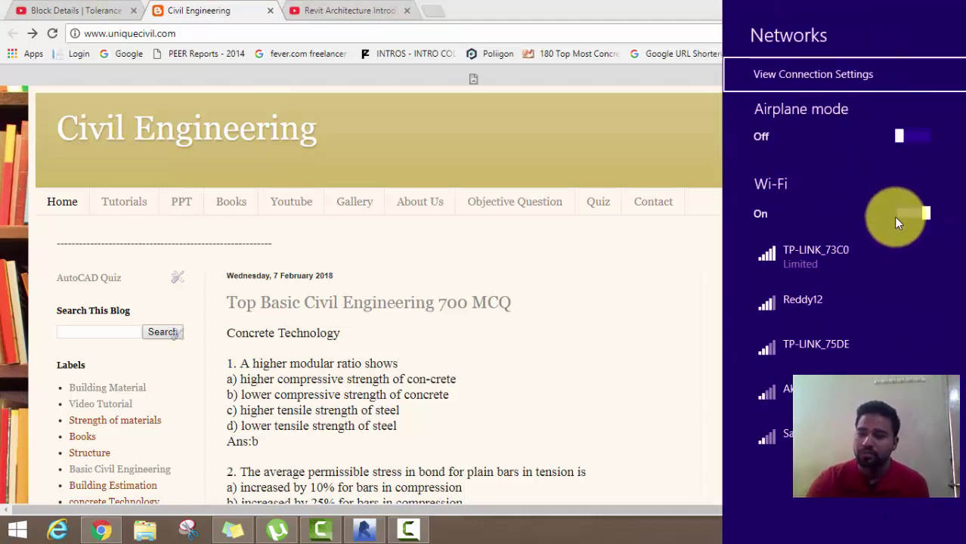
click(900, 215)
click(927, 210)
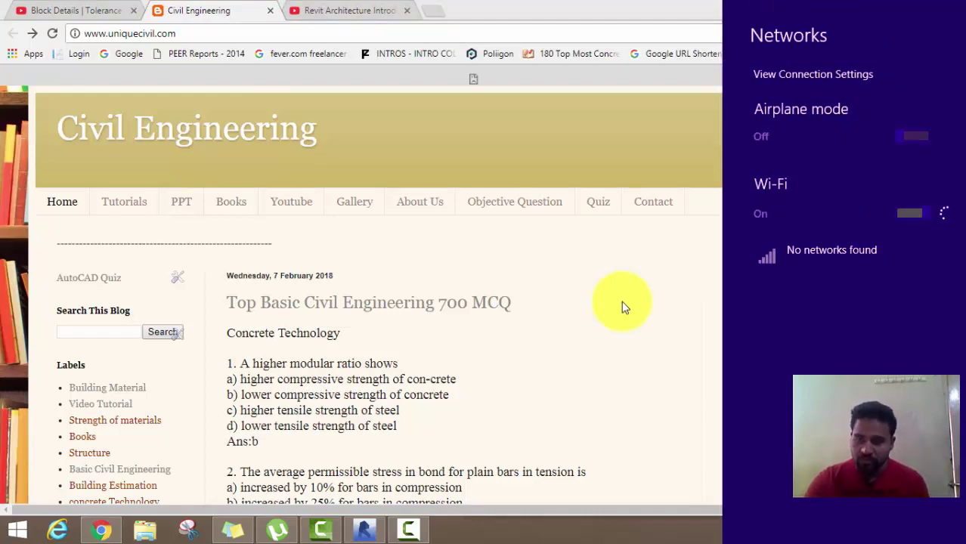
click(537, 313)
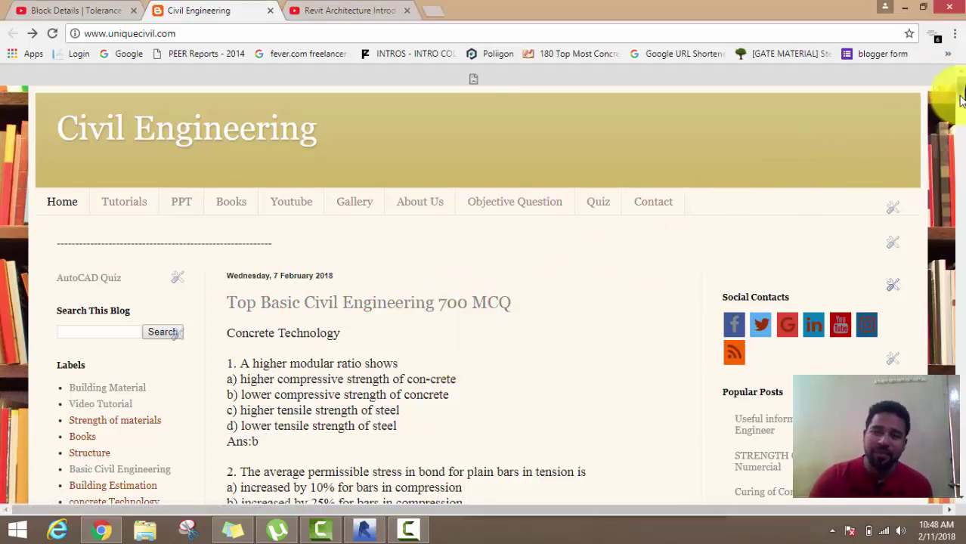
- Scroll down the blog home page and back up
mouse_move(961, 91)
mouse_down()
mouse_move(962, 133)
mouse_move(962, 76)
mouse_up()
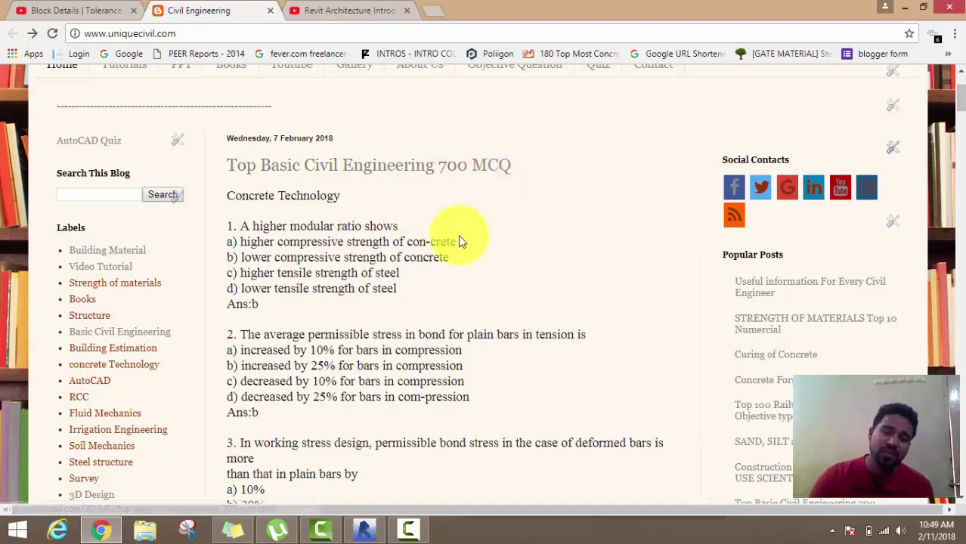
scroll(401, 283, down, 2)
scroll(392, 287, down, 2)
scroll(392, 295, down, 4)
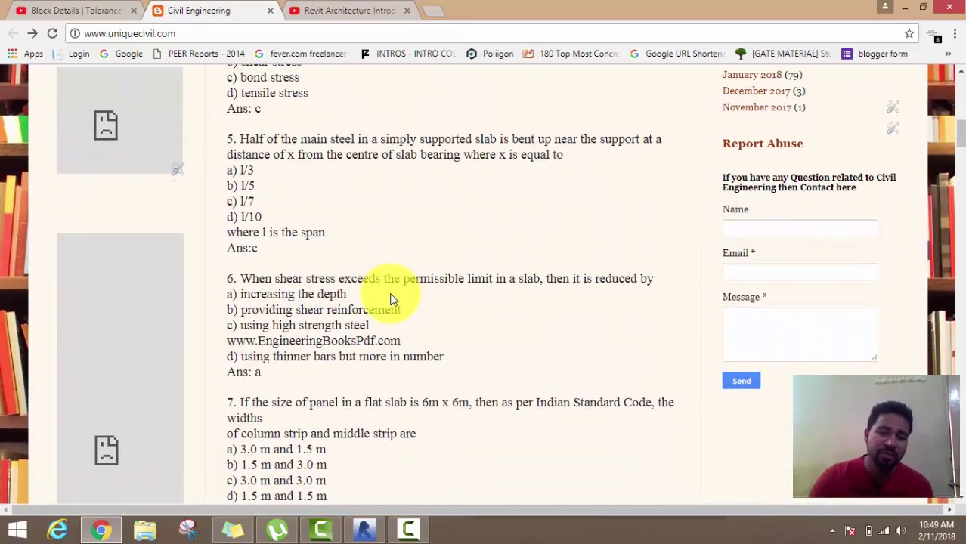
scroll(390, 294, down, 2)
scroll(388, 295, up, 4)
scroll(375, 310, up, 3)
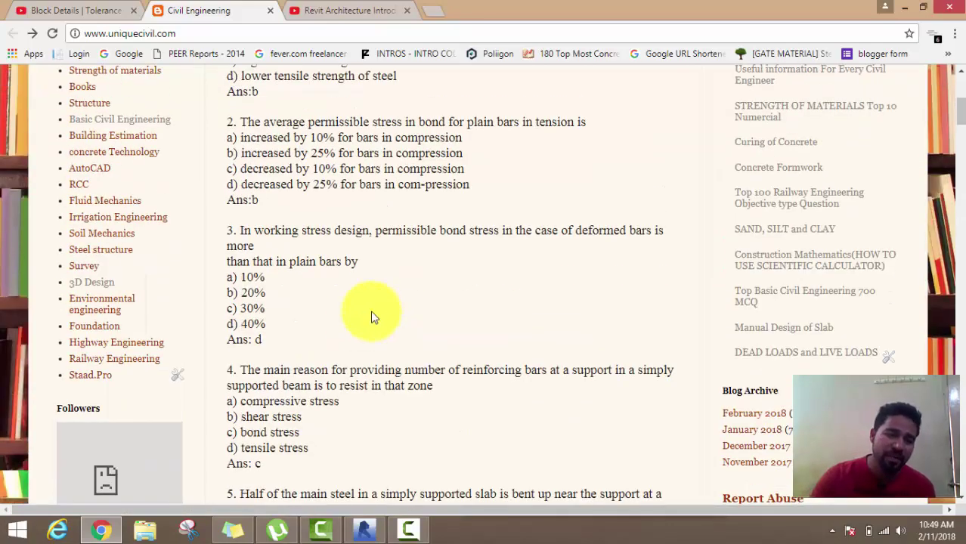
scroll(427, 308, up, 3)
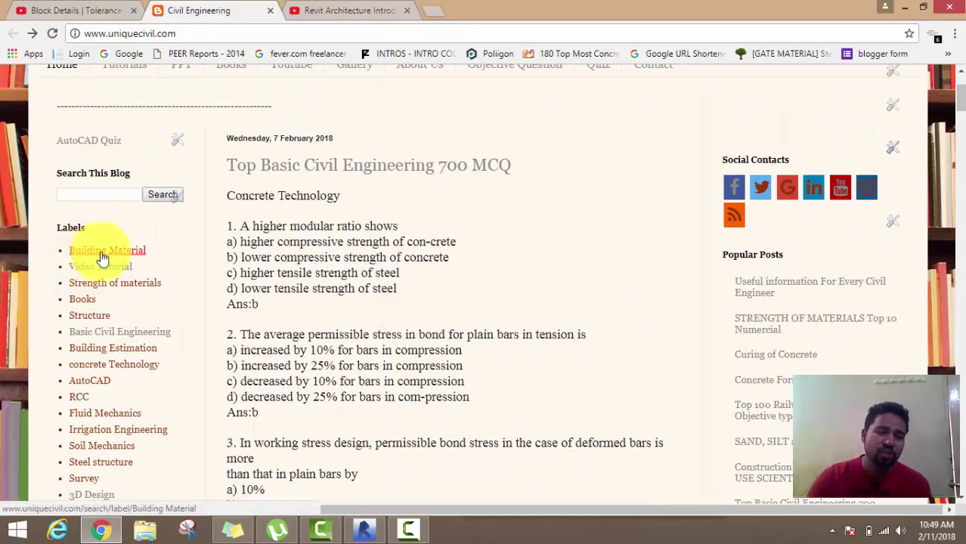
- Open the Books label and browse posts like Construction Mathematics and Basic Civil Engineering
click(88, 306)
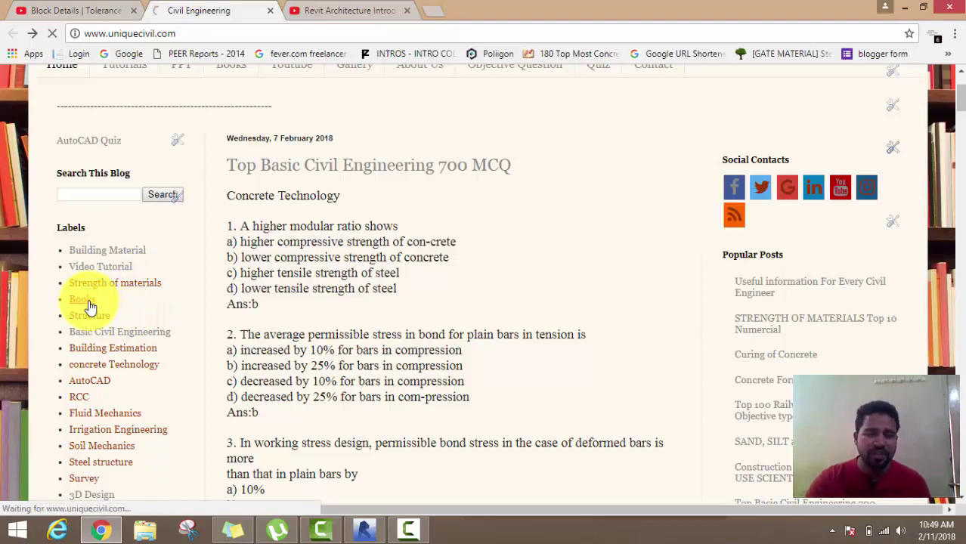
scroll(295, 345, down, 1)
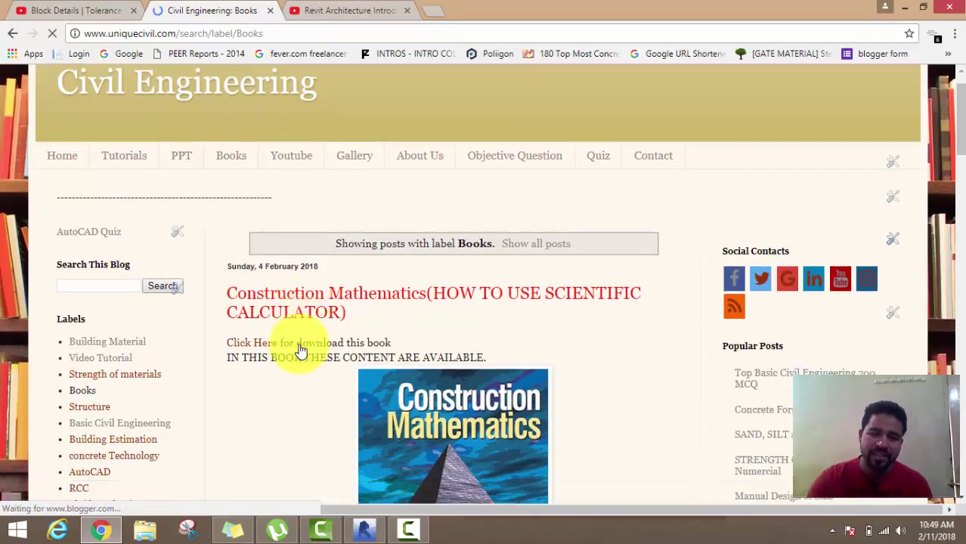
scroll(325, 313, down, 2)
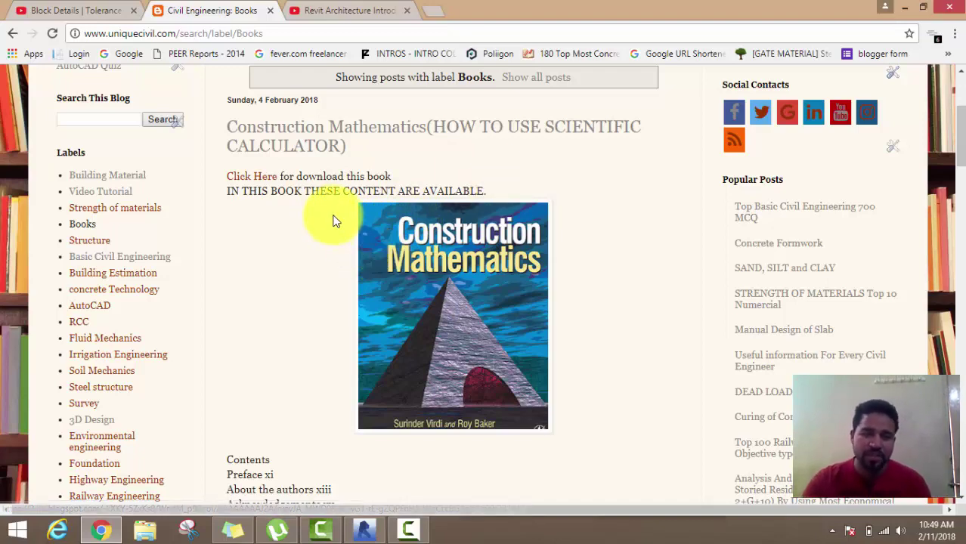
scroll(336, 200, down, 3)
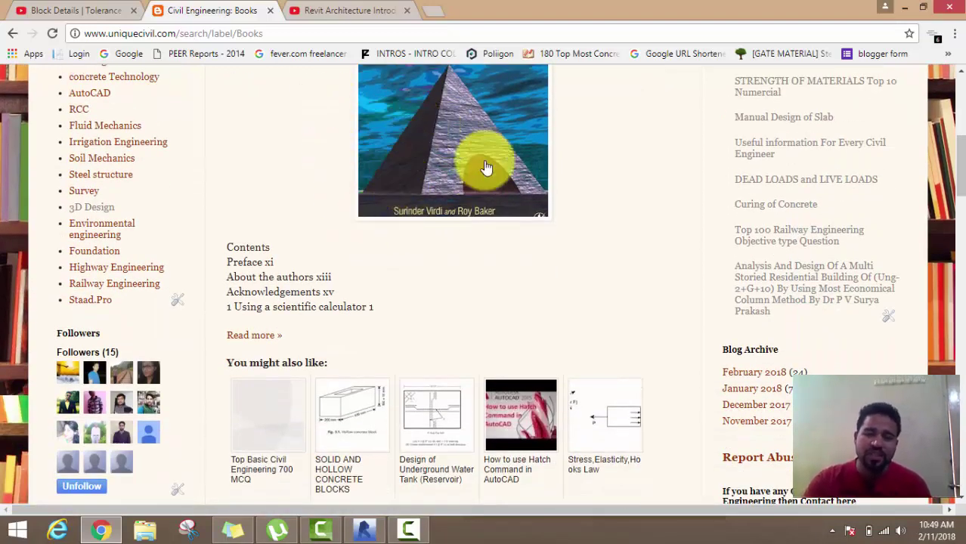
scroll(412, 180, down, 3)
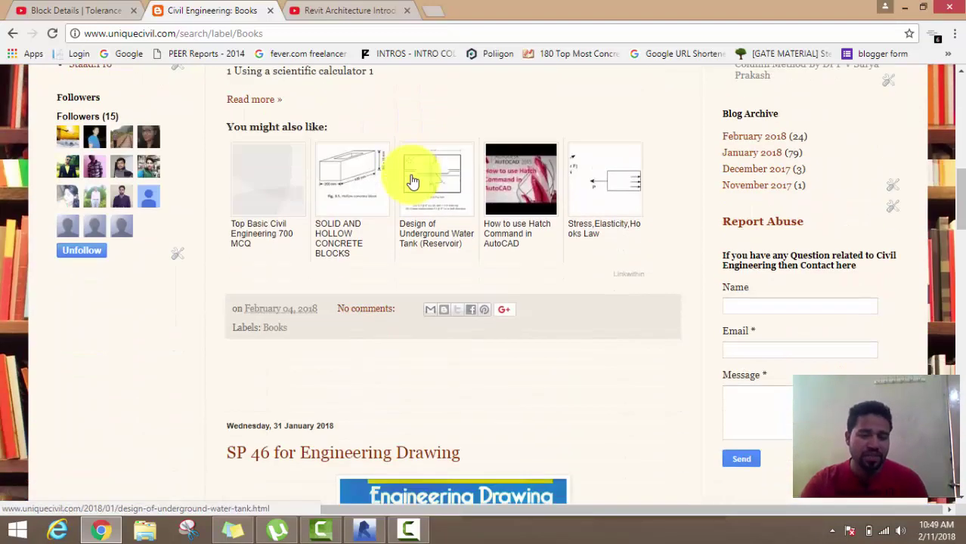
scroll(412, 180, down, 2)
scroll(412, 179, down, 1)
scroll(200, 147, down, 1)
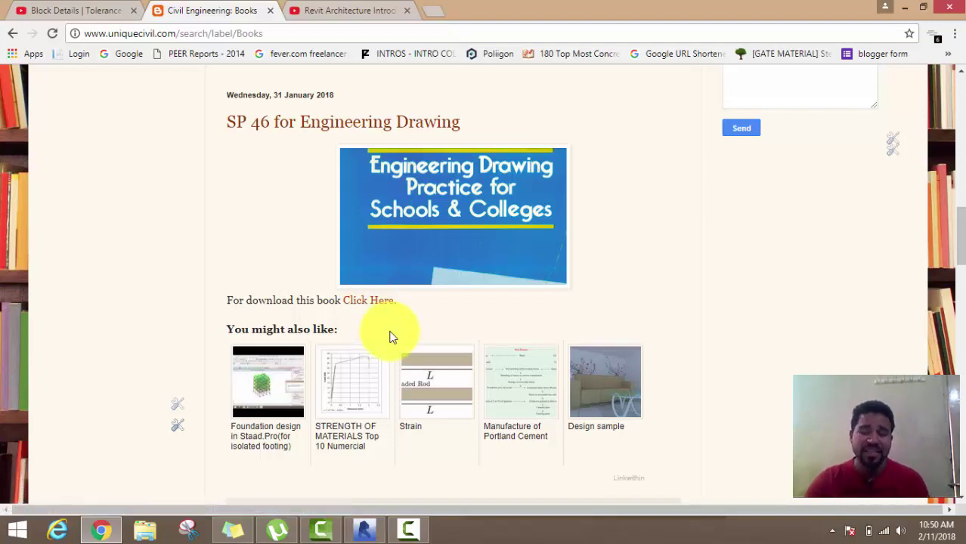
scroll(390, 338, down, 2)
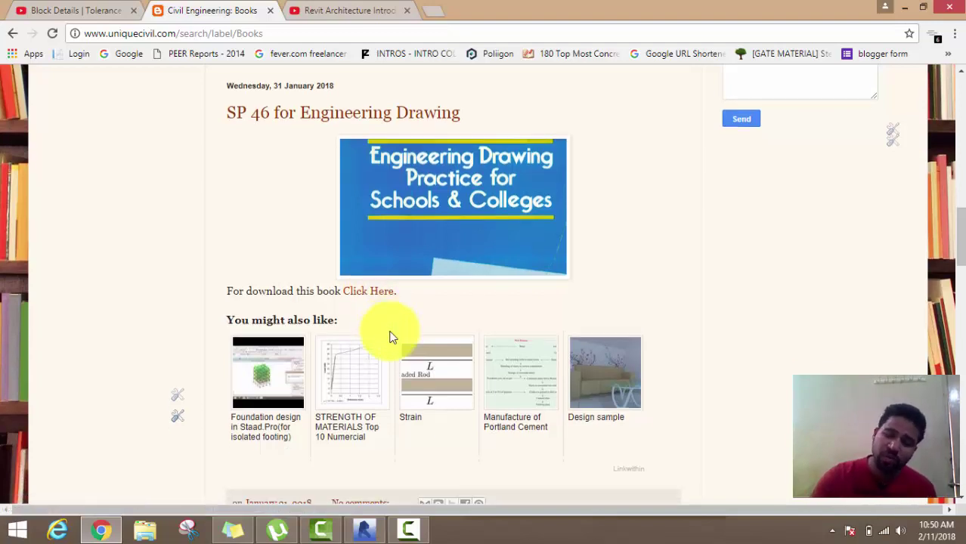
scroll(391, 340, down, 3)
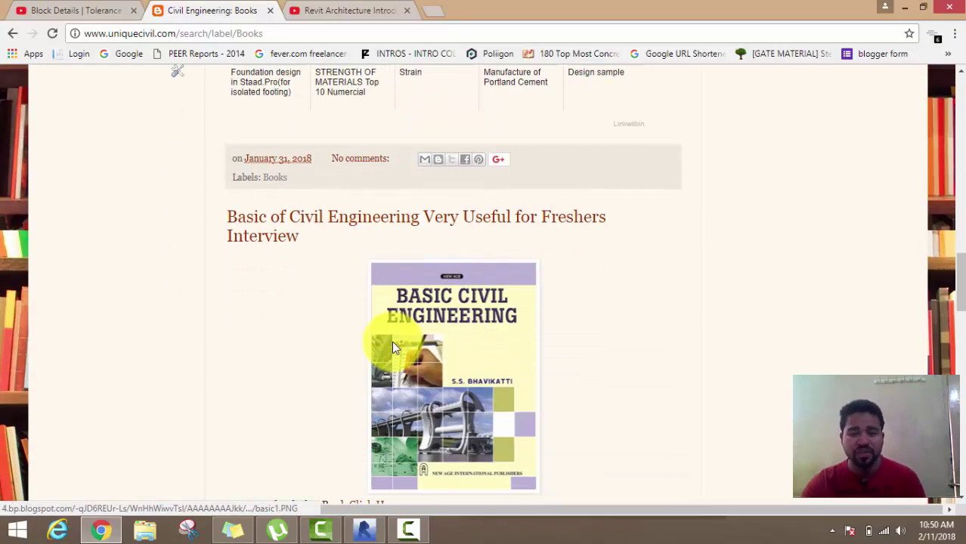
scroll(542, 331, up, 1)
scroll(542, 331, up, 3)
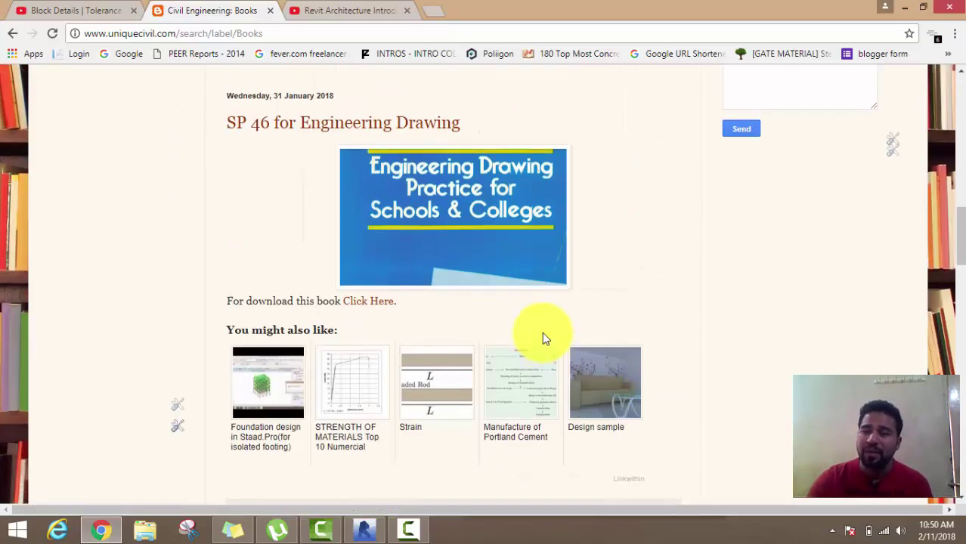
scroll(542, 332, up, 3)
scroll(585, 389, down, 2)
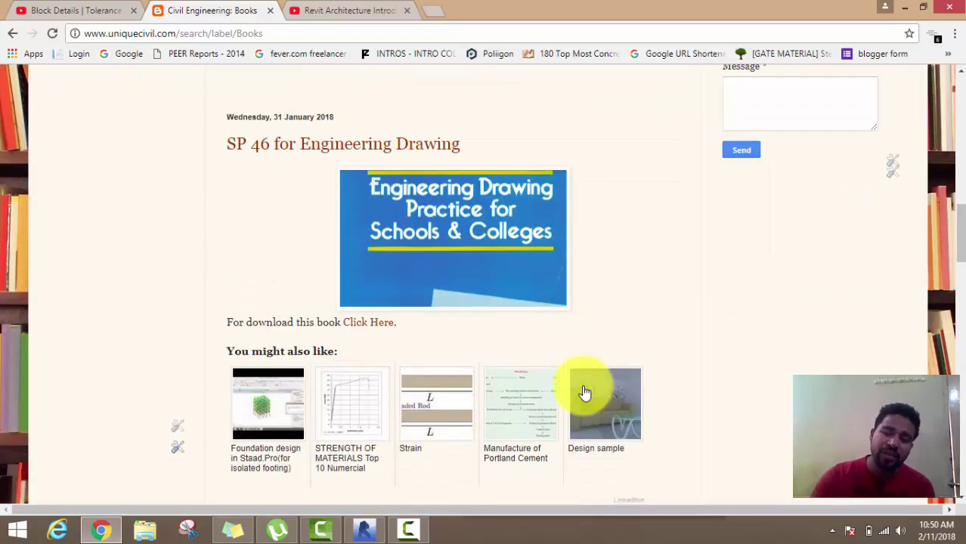
scroll(582, 394, down, 1)
scroll(582, 391, down, 3)
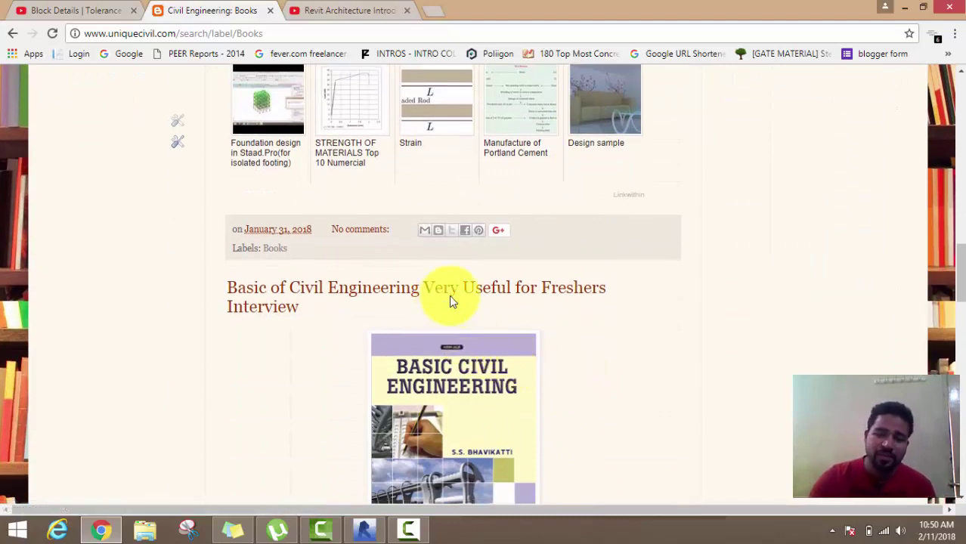
scroll(554, 337, down, 2)
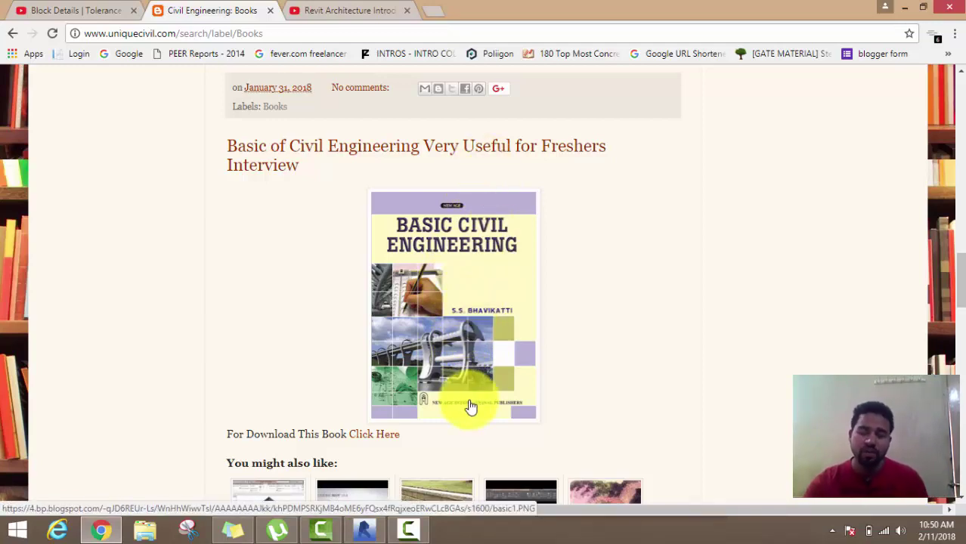
scroll(467, 403, down, 2)
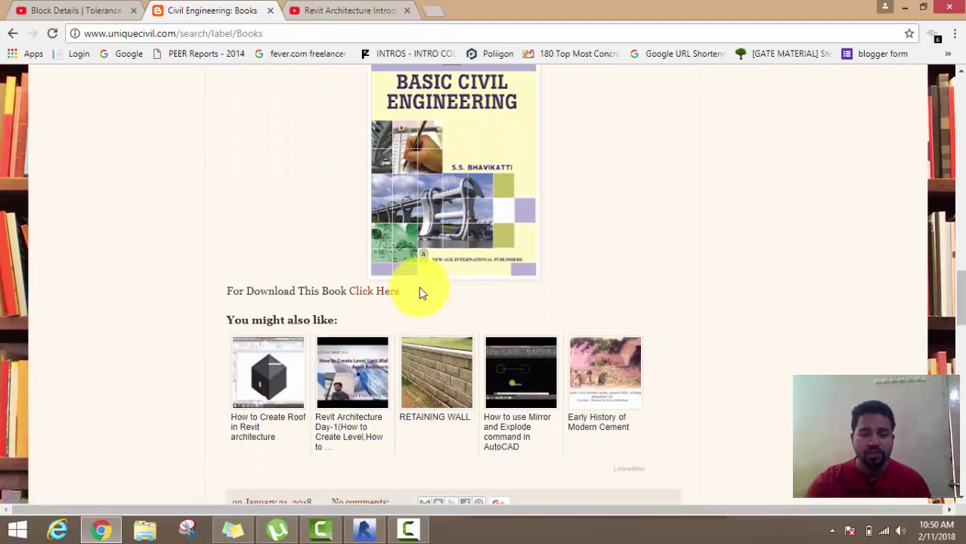
scroll(420, 291, down, 1)
scroll(427, 363, up, 3)
scroll(426, 361, up, 4)
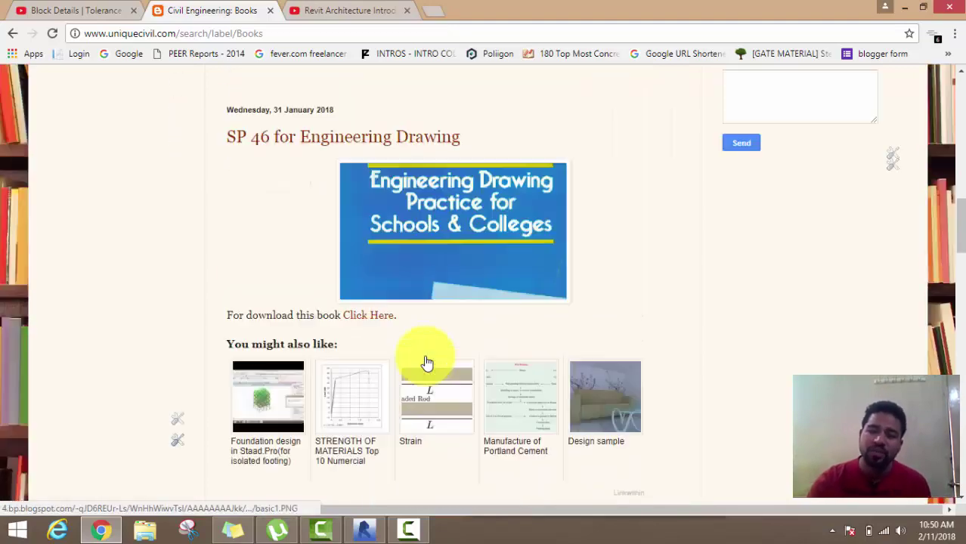
scroll(426, 362, up, 6)
scroll(426, 361, up, 6)
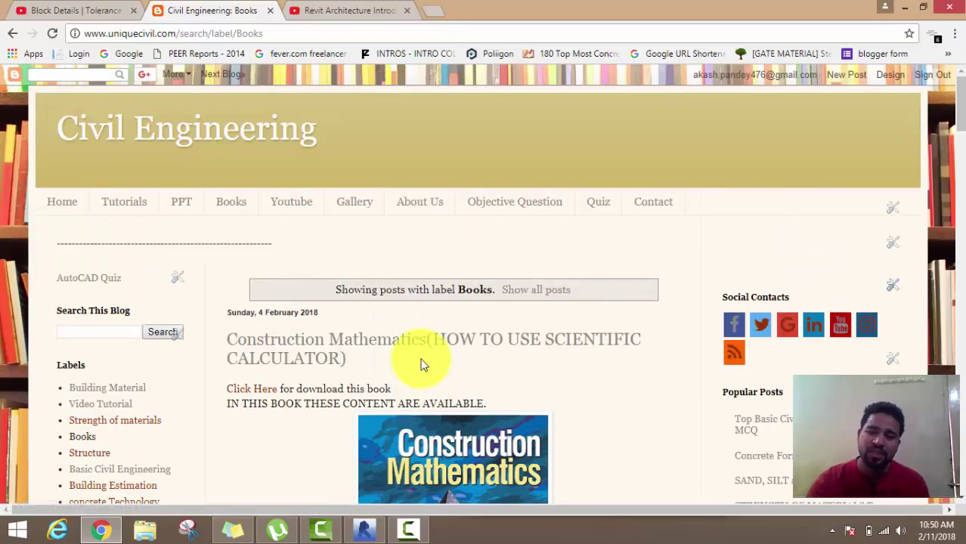
- Open the Books page and scroll its table down to IS-Code rows like IS 800-2007 and IS 875
click(227, 203)
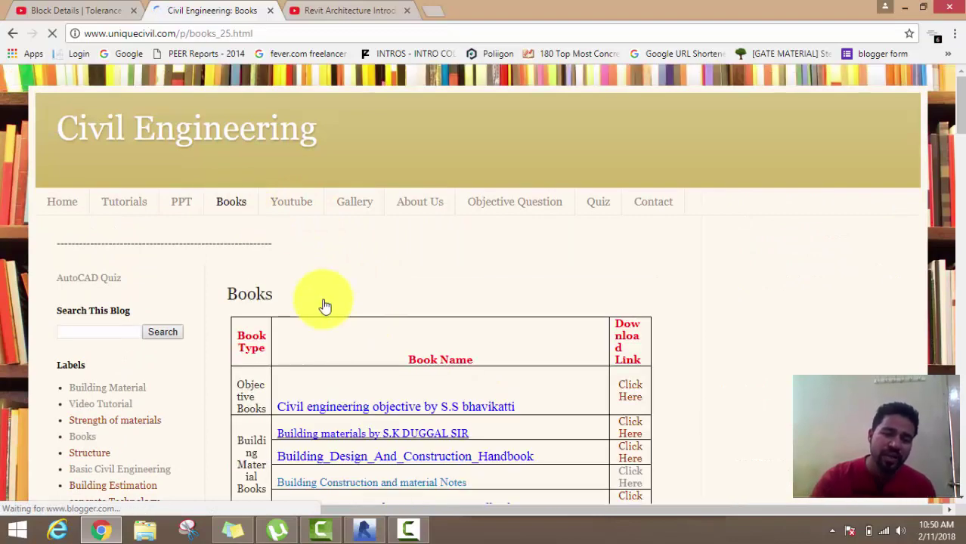
scroll(337, 314, down, 2)
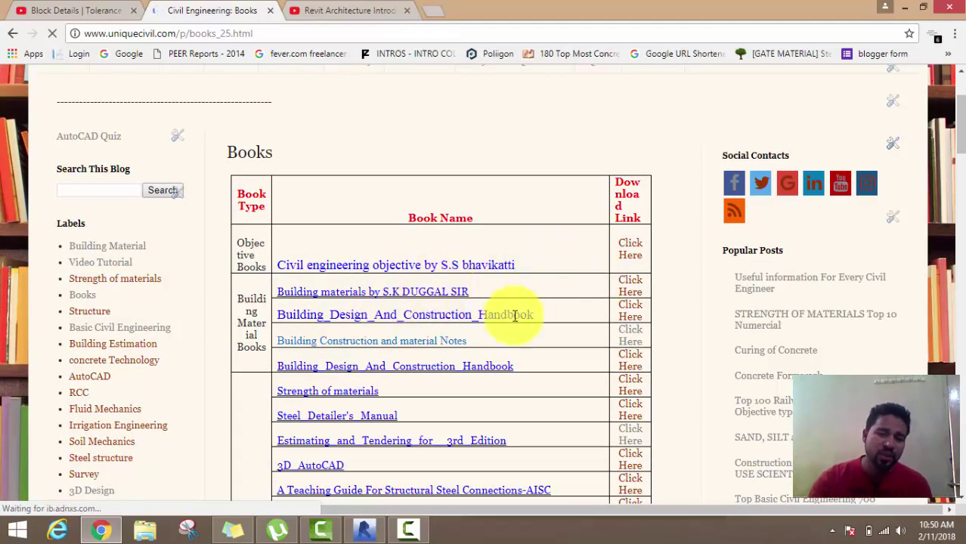
scroll(469, 352, down, 2)
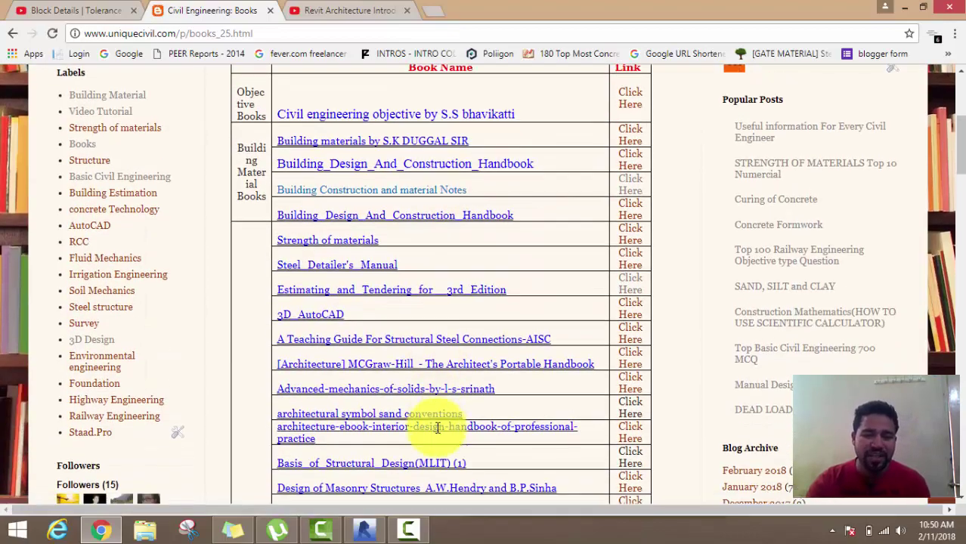
scroll(435, 423, down, 4)
scroll(437, 428, down, 2)
scroll(437, 428, down, 3)
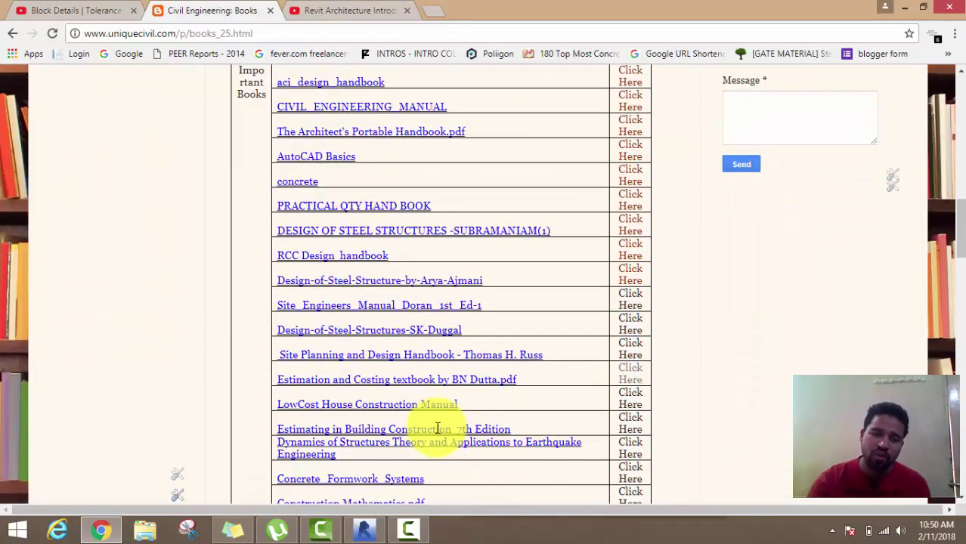
scroll(437, 428, down, 5)
scroll(435, 426, down, 2)
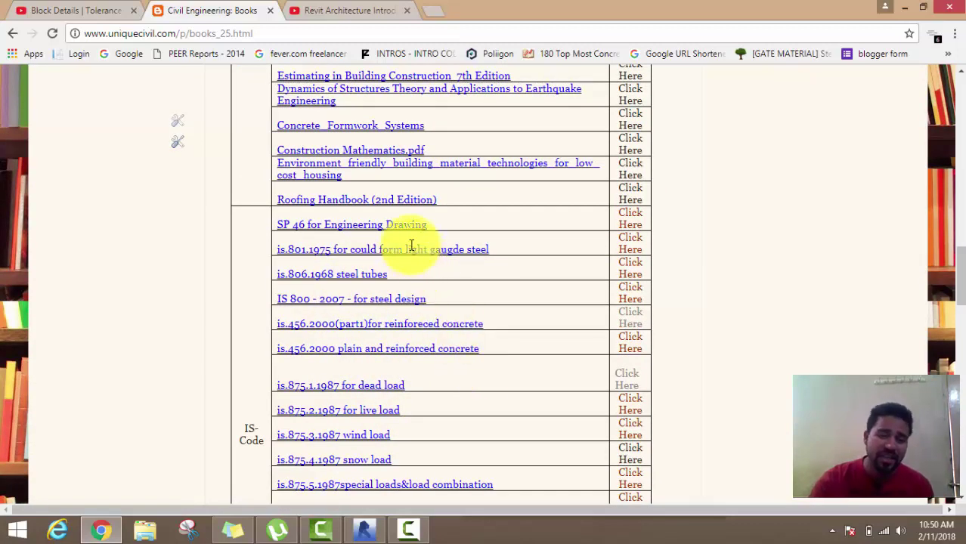
scroll(423, 355, down, 2)
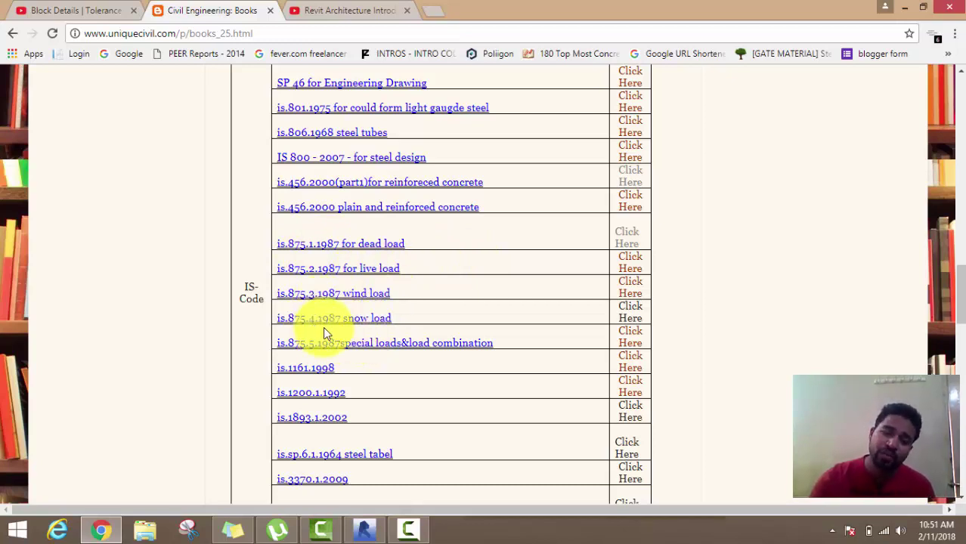
scroll(442, 279, down, 2)
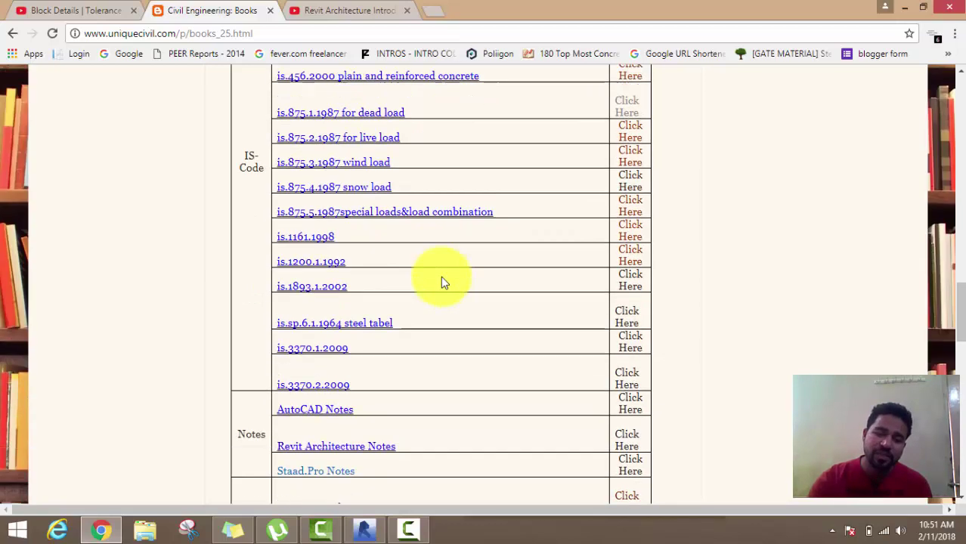
scroll(443, 280, down, 2)
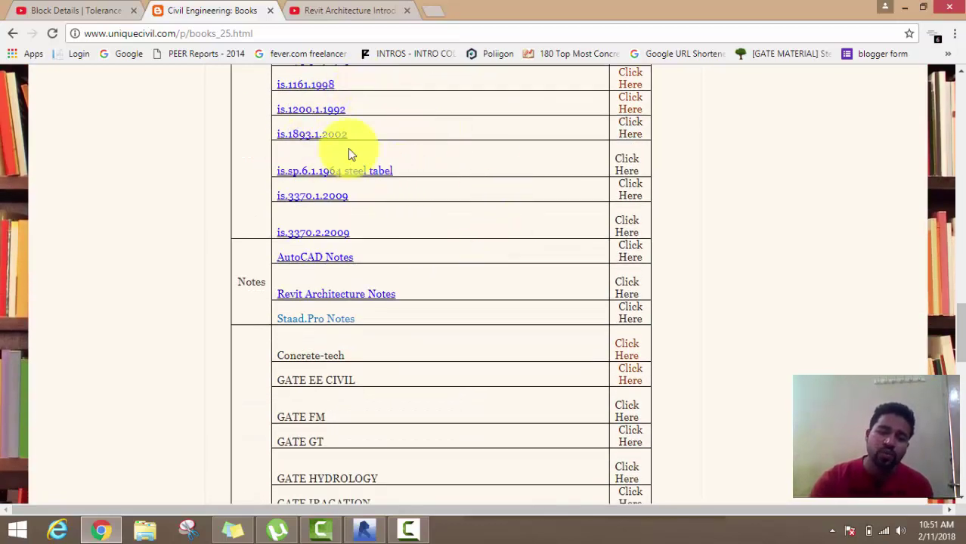
scroll(405, 227, up, 1)
scroll(406, 225, up, 1)
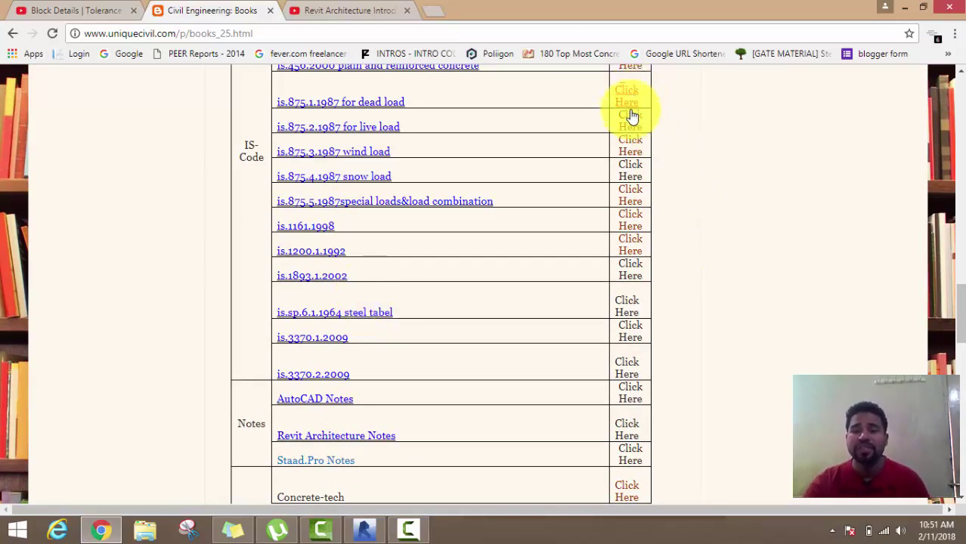
scroll(585, 376, down, 3)
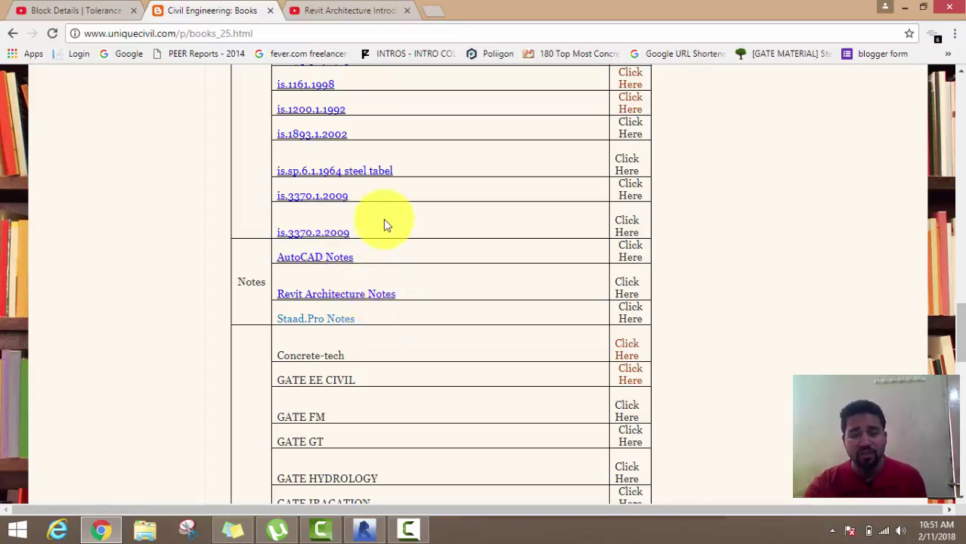
scroll(347, 320, down, 1)
scroll(350, 322, down, 1)
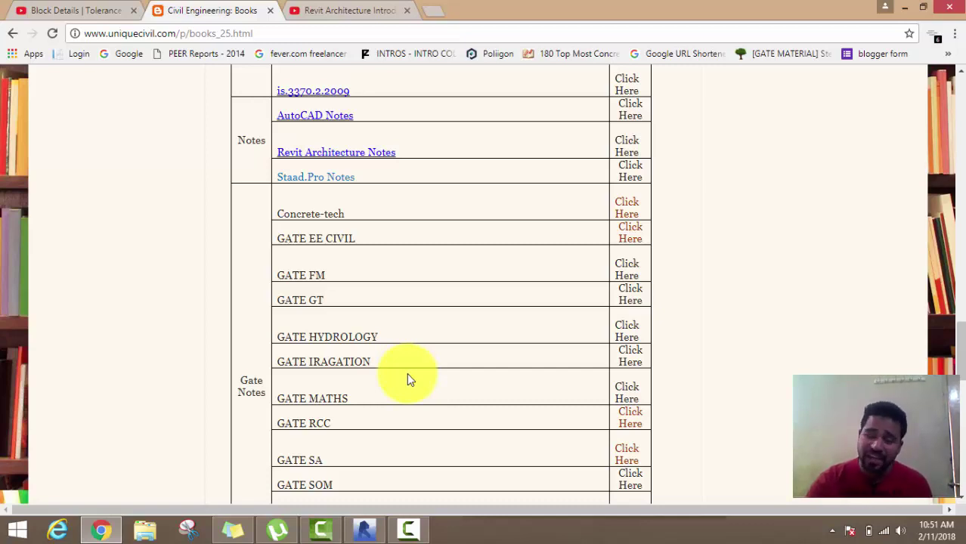
scroll(407, 373, down, 1)
scroll(408, 414, down, 2)
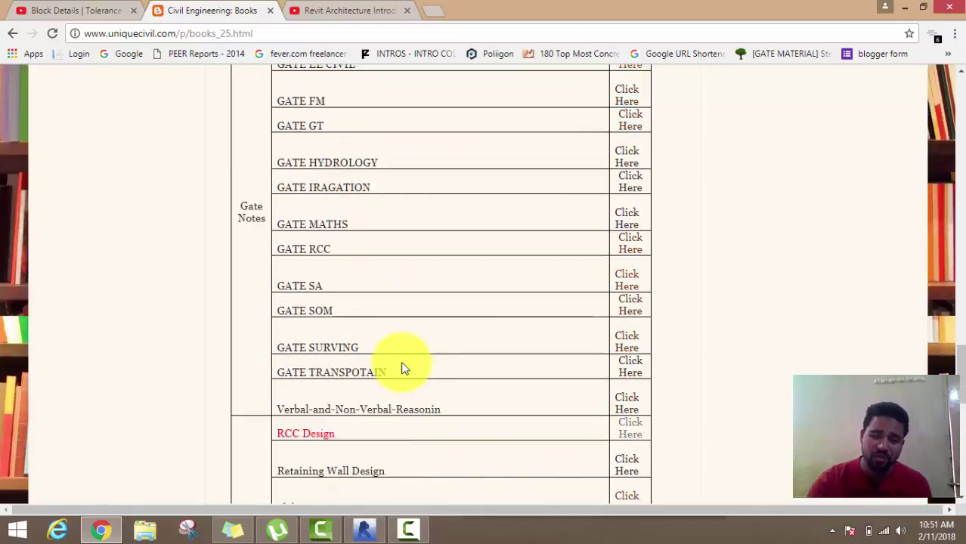
scroll(401, 367, down, 1)
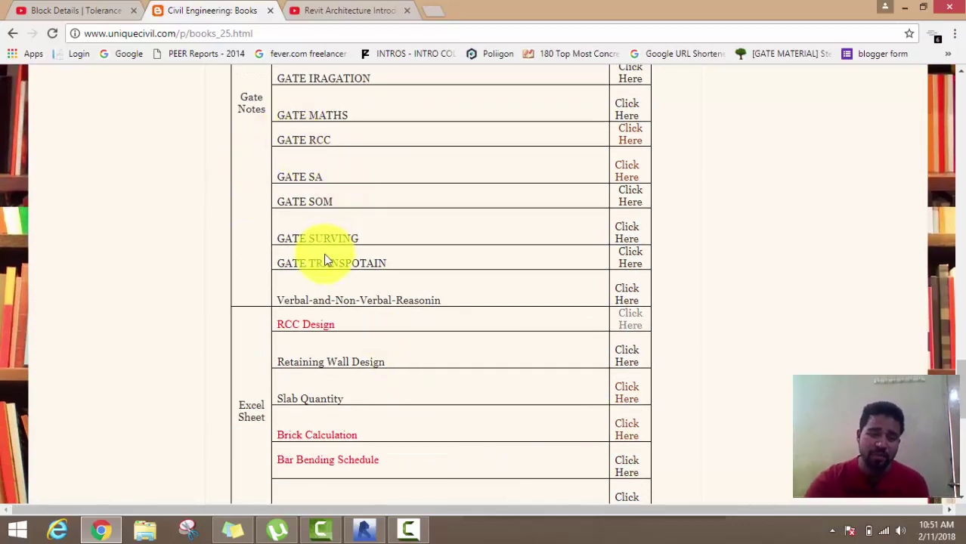
scroll(323, 257, down, 2)
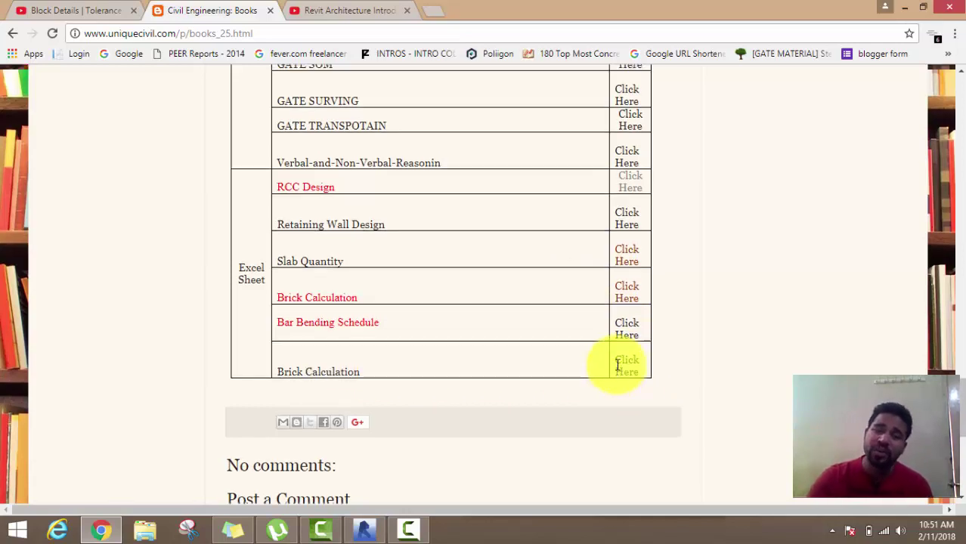
scroll(618, 366, up, 5)
scroll(616, 367, up, 4)
scroll(615, 366, up, 5)
scroll(616, 365, up, 5)
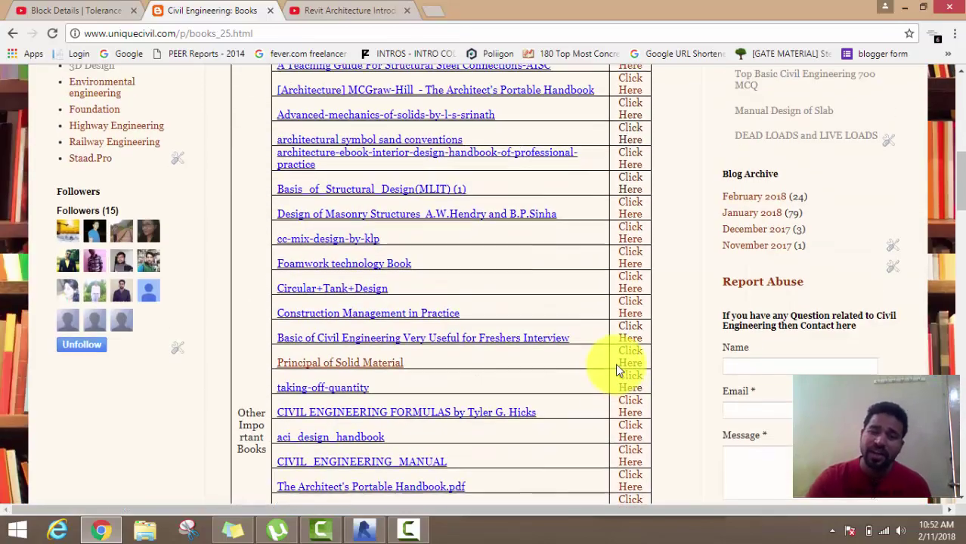
scroll(615, 365, up, 5)
scroll(616, 365, up, 3)
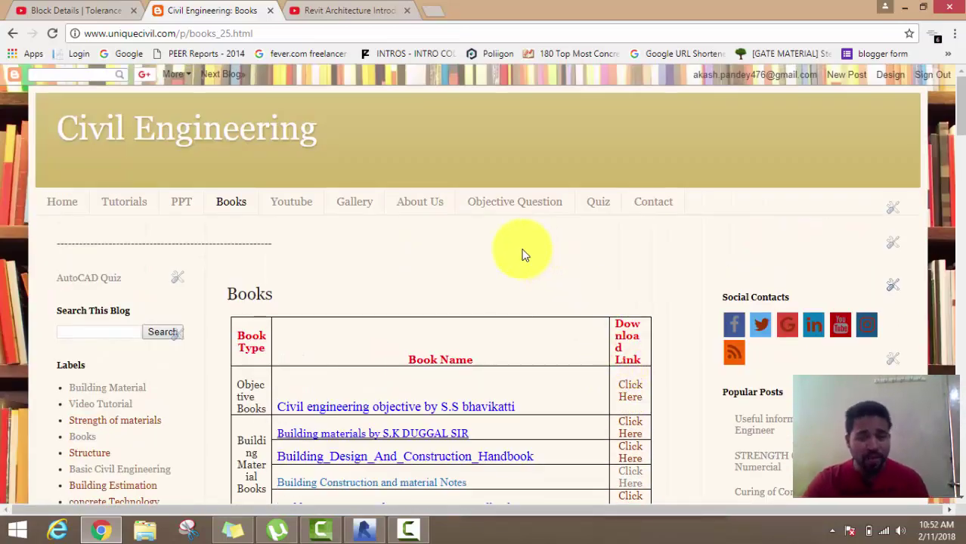
- Show the Video Tutorial posts from the Youtube menu and browse the results
click(286, 217)
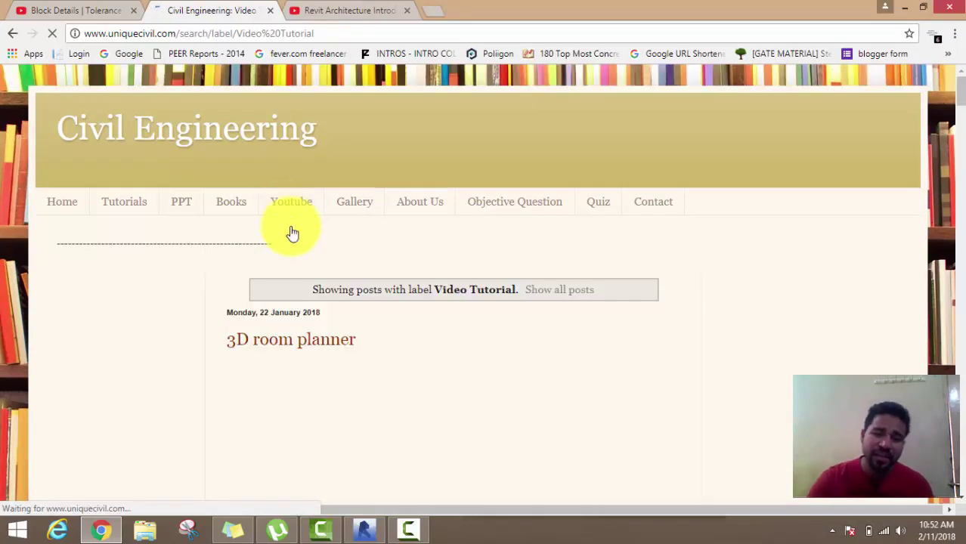
scroll(295, 247, down, 2)
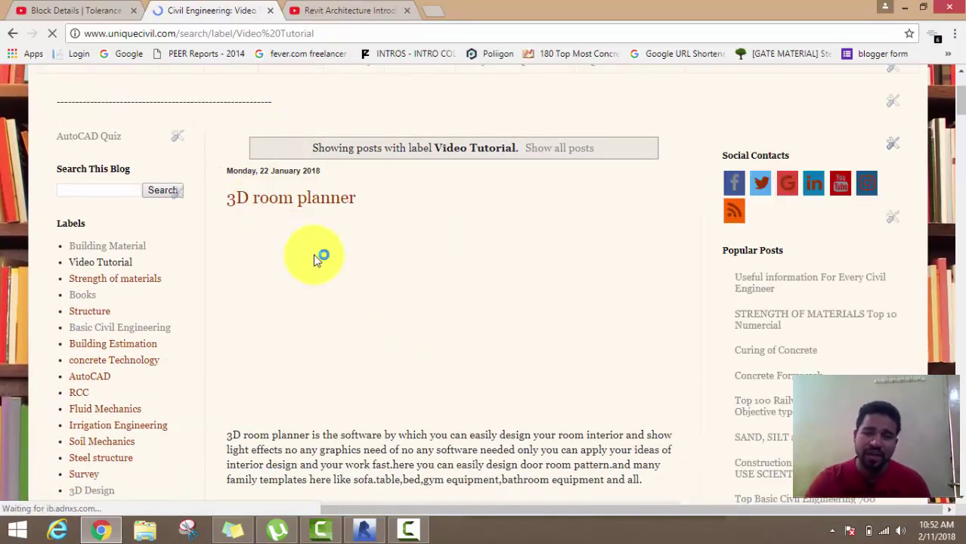
scroll(350, 255, down, 2)
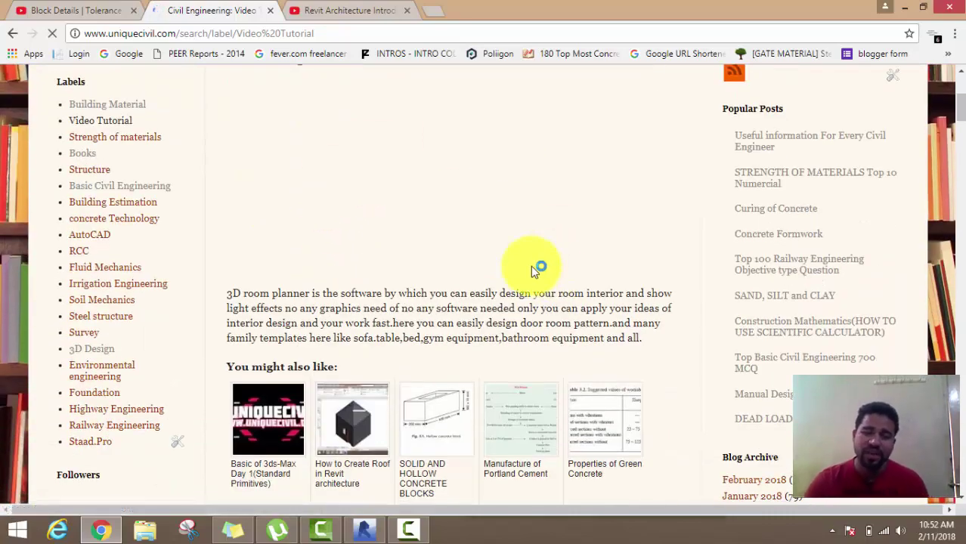
scroll(533, 268, down, 2)
scroll(522, 261, up, 1)
scroll(519, 258, up, 3)
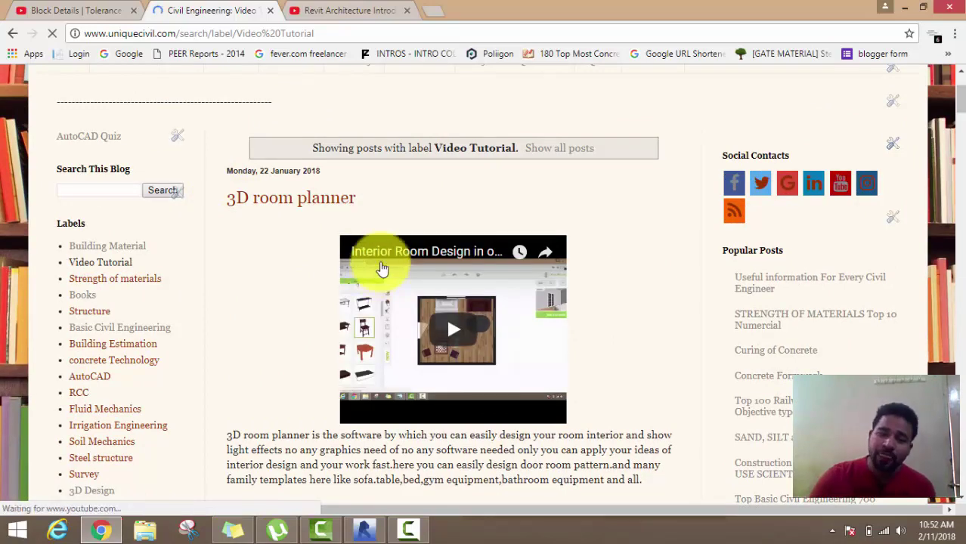
scroll(467, 338, down, 1)
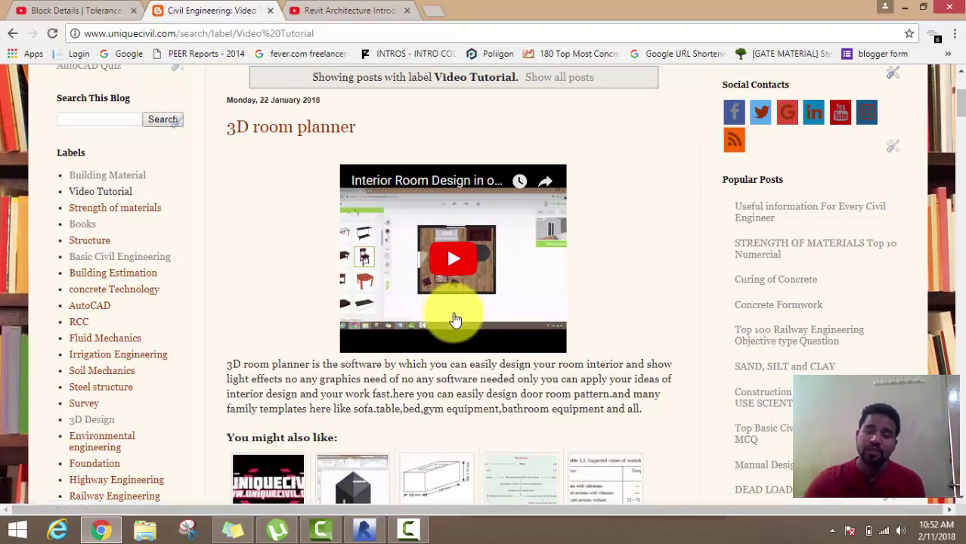
- Play the 3D room planner video and scroll around its post
click(457, 261)
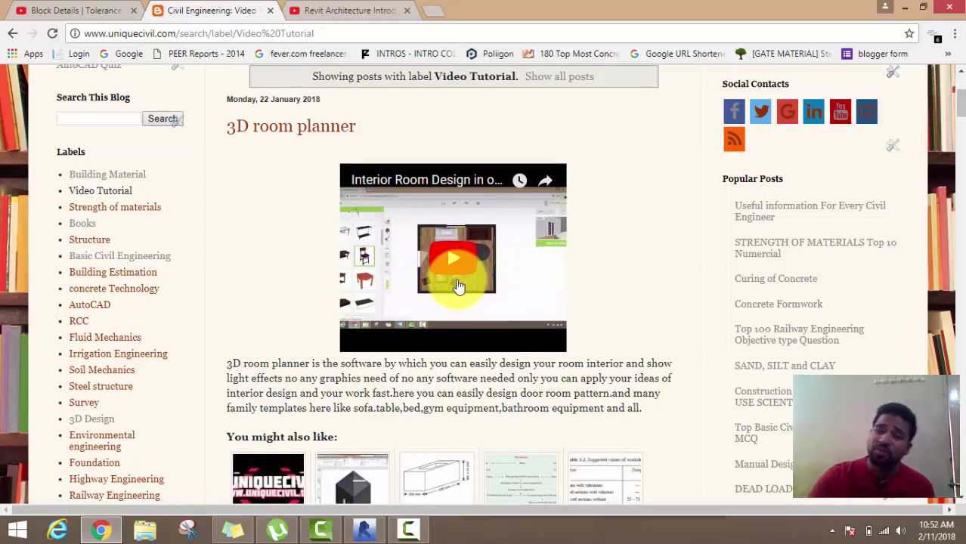
scroll(459, 265, down, 2)
scroll(366, 399, down, 3)
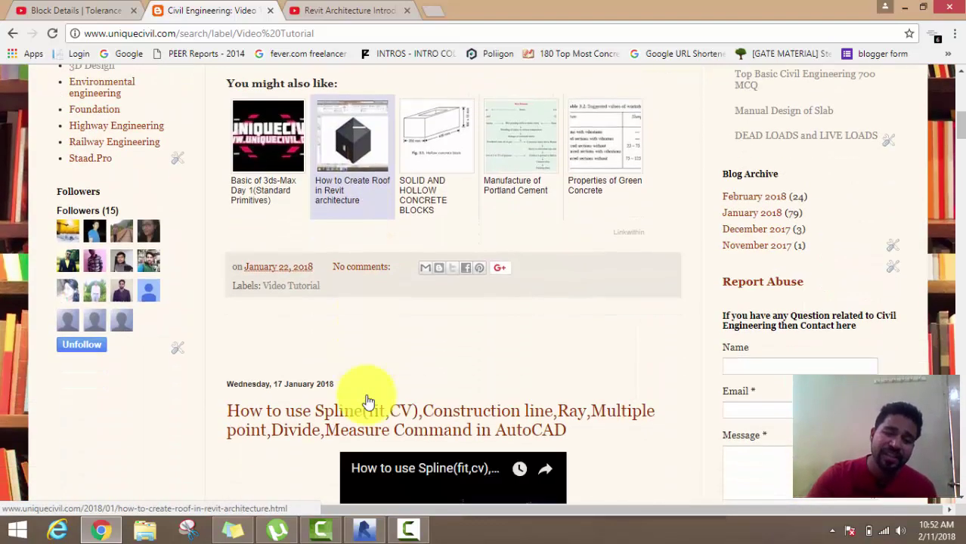
scroll(366, 399, down, 2)
scroll(496, 394, up, 3)
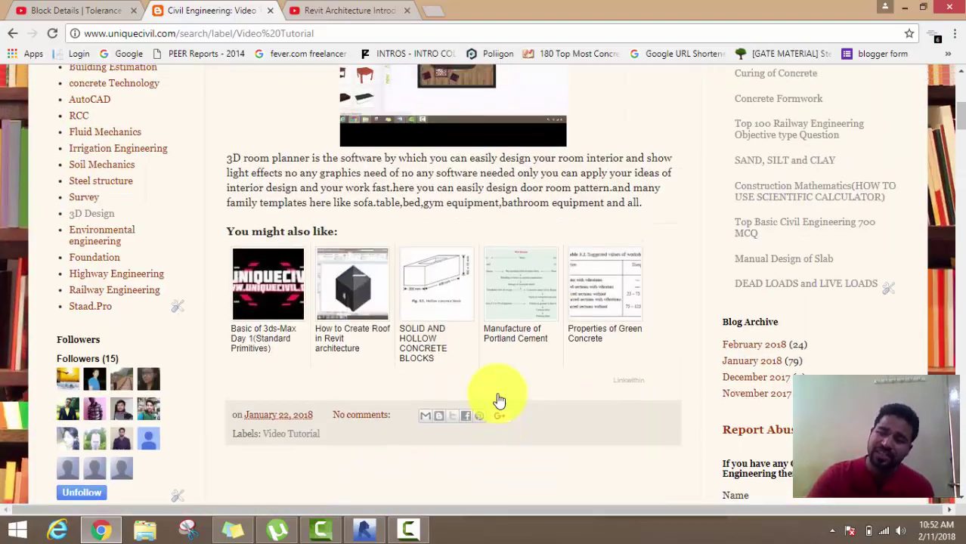
scroll(496, 393, up, 2)
scroll(496, 393, up, 2)
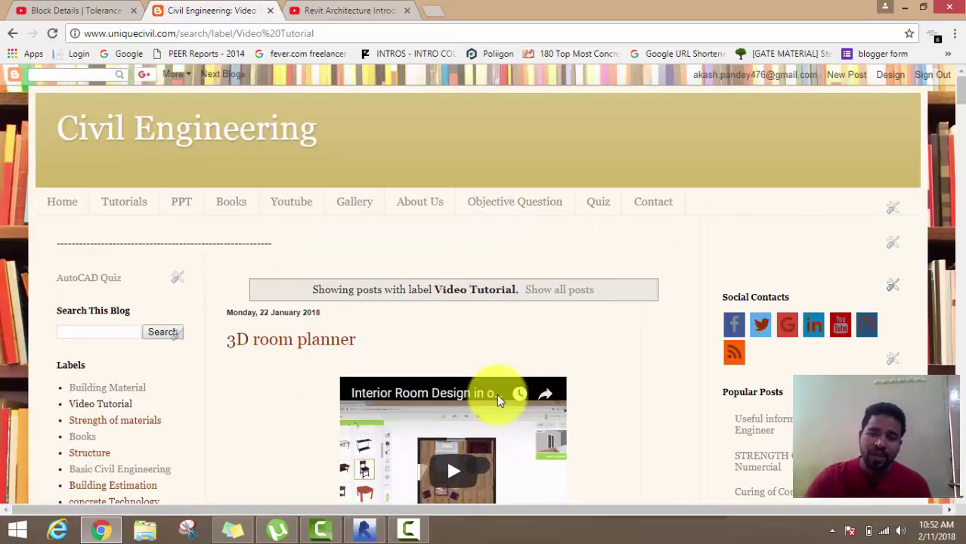
- Pass through Objective Question to the PPT page listing AutoCAD, Staad.Pro and Revit Architecture presentations
click(489, 203)
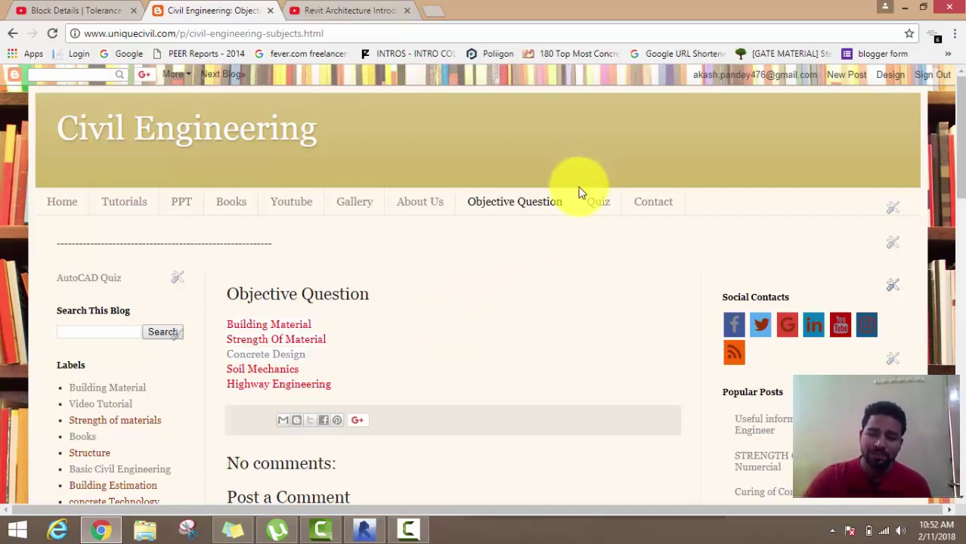
click(179, 207)
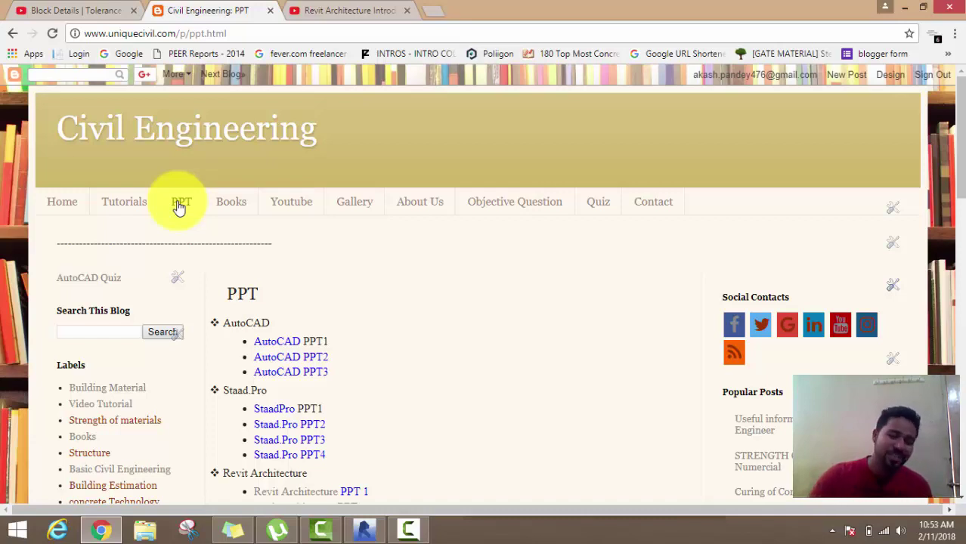
- Go back to the uniquecivil.com home page via the Home link
click(68, 206)
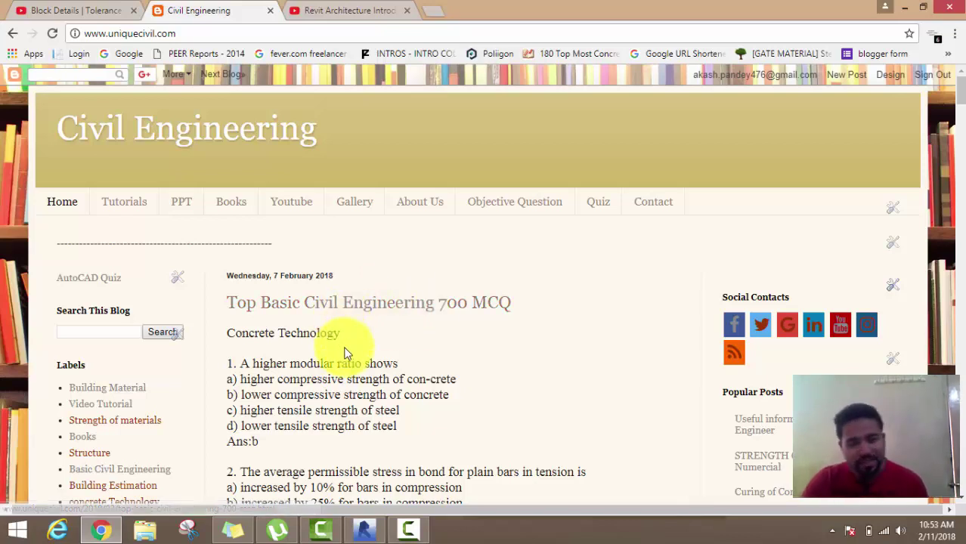
scroll(344, 349, down, 1)
scroll(345, 353, down, 2)
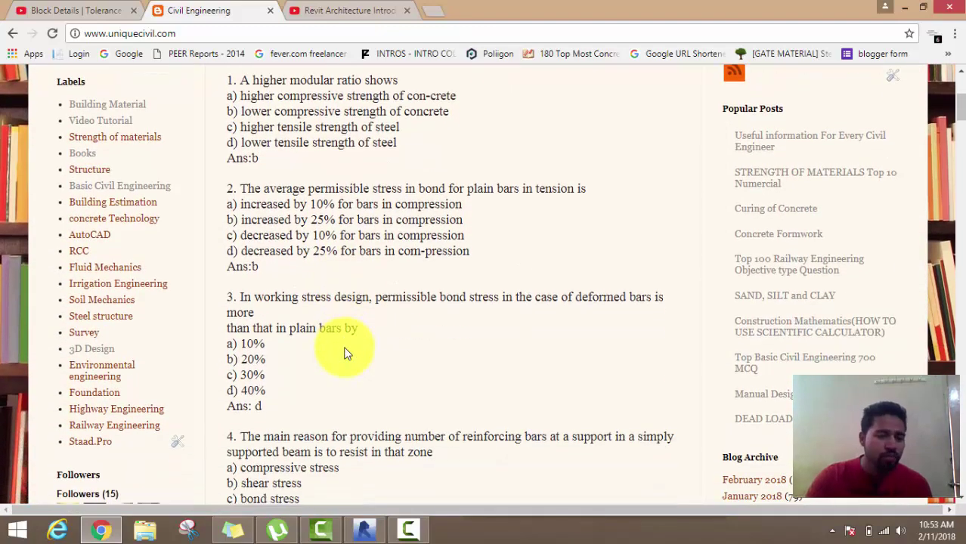
scroll(344, 353, down, 2)
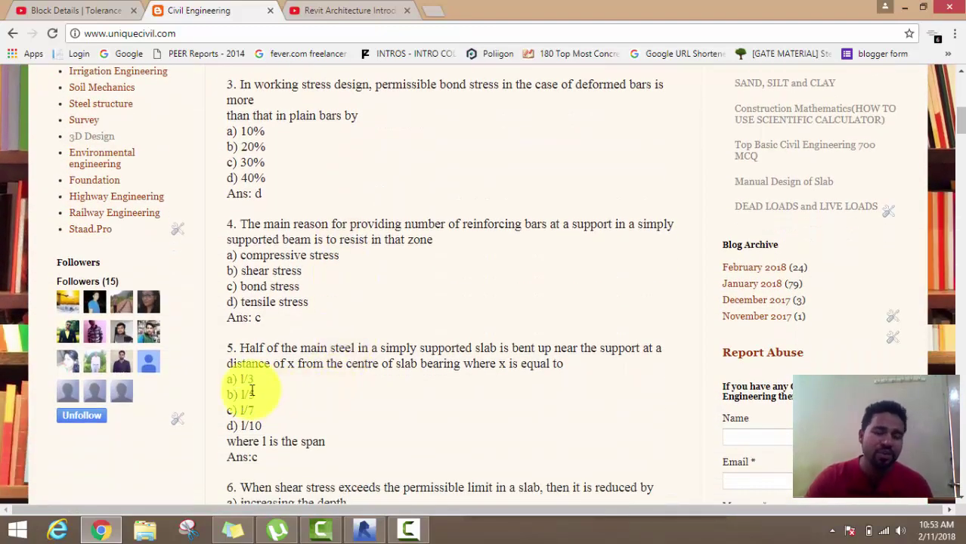
scroll(403, 345, down, 2)
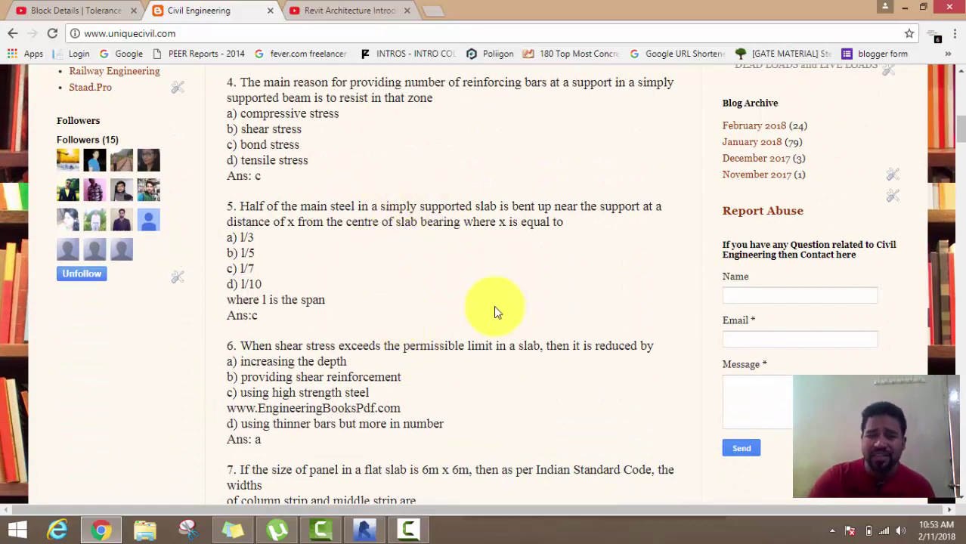
click(799, 293)
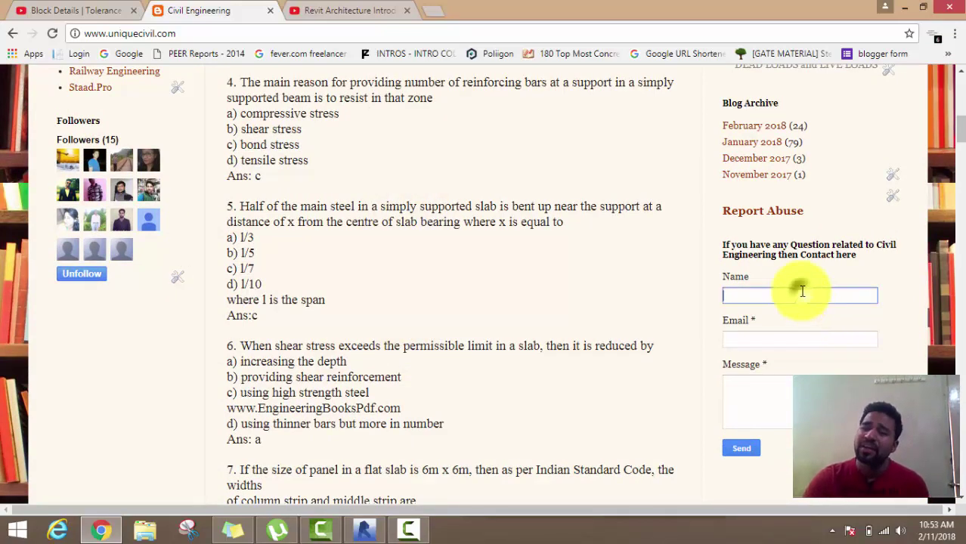
click(770, 385)
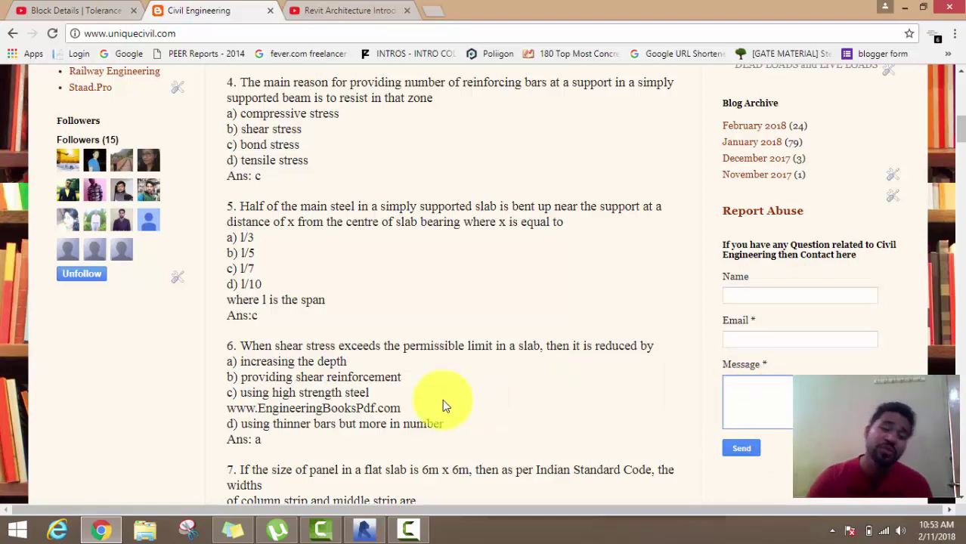
scroll(392, 398, down, 2)
scroll(391, 405, down, 4)
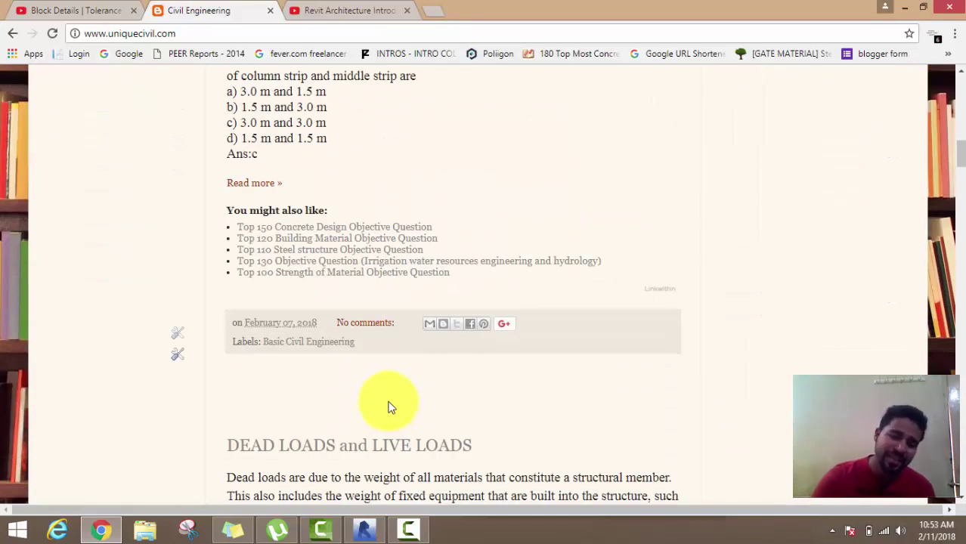
scroll(389, 404, down, 3)
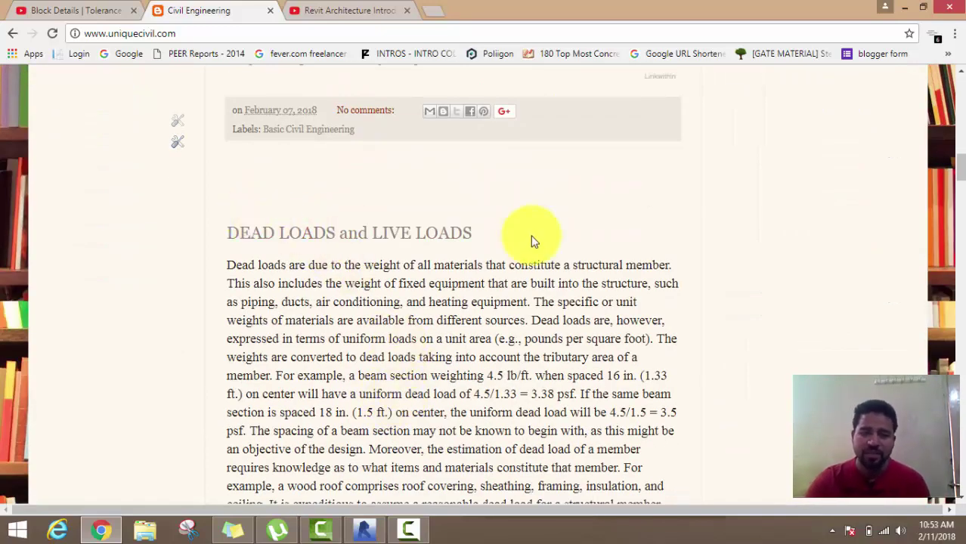
scroll(453, 249, down, 3)
scroll(352, 278, down, 1)
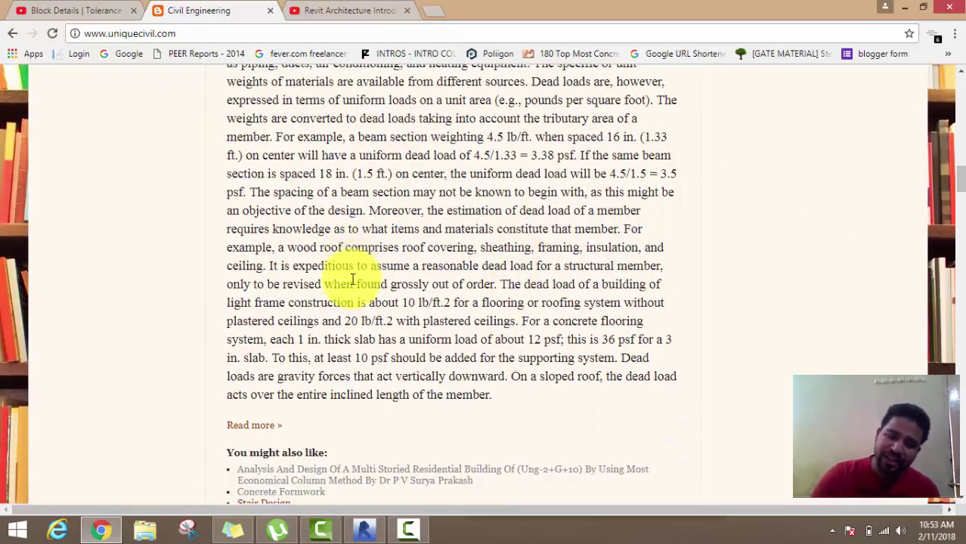
scroll(352, 280, down, 3)
scroll(374, 347, down, 2)
scroll(378, 355, down, 2)
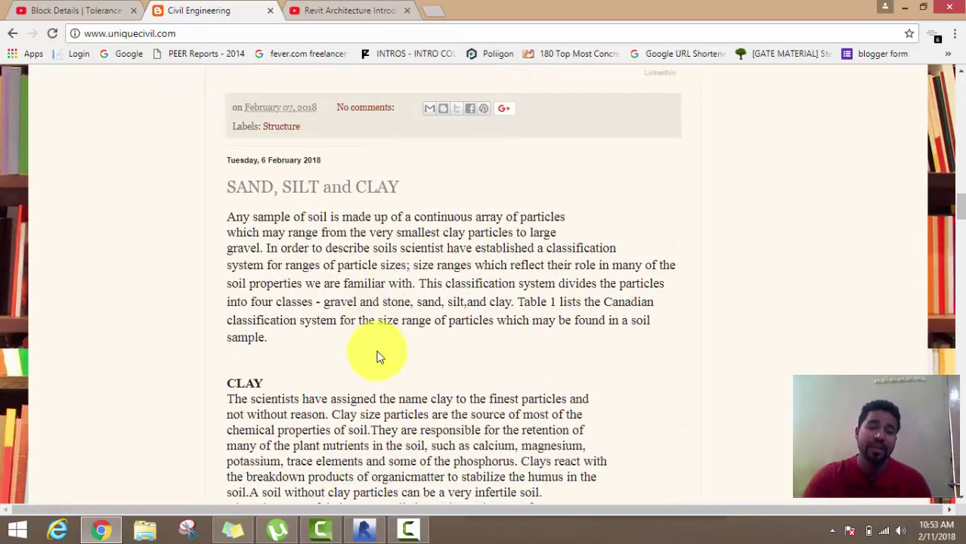
scroll(380, 356, up, 1)
scroll(378, 351, up, 5)
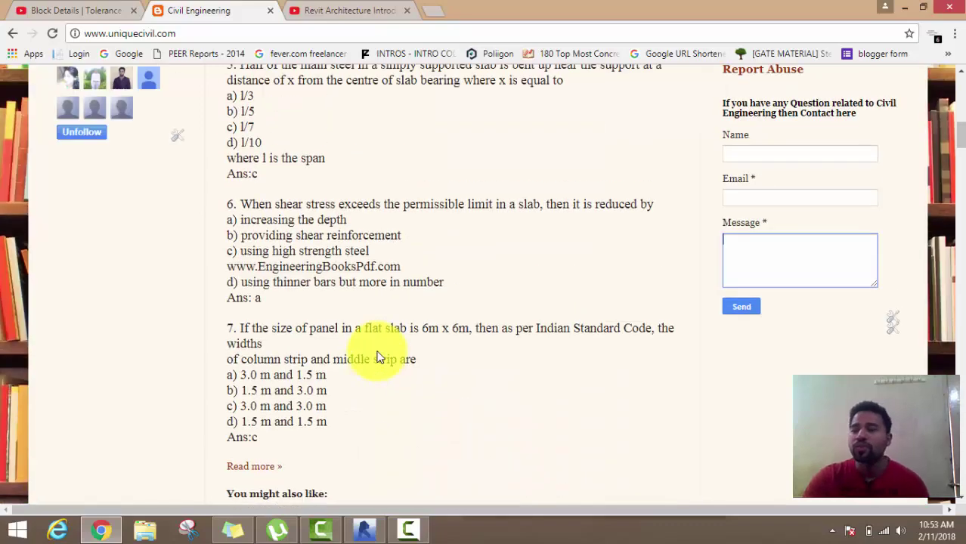
scroll(378, 353, up, 5)
scroll(378, 354, up, 5)
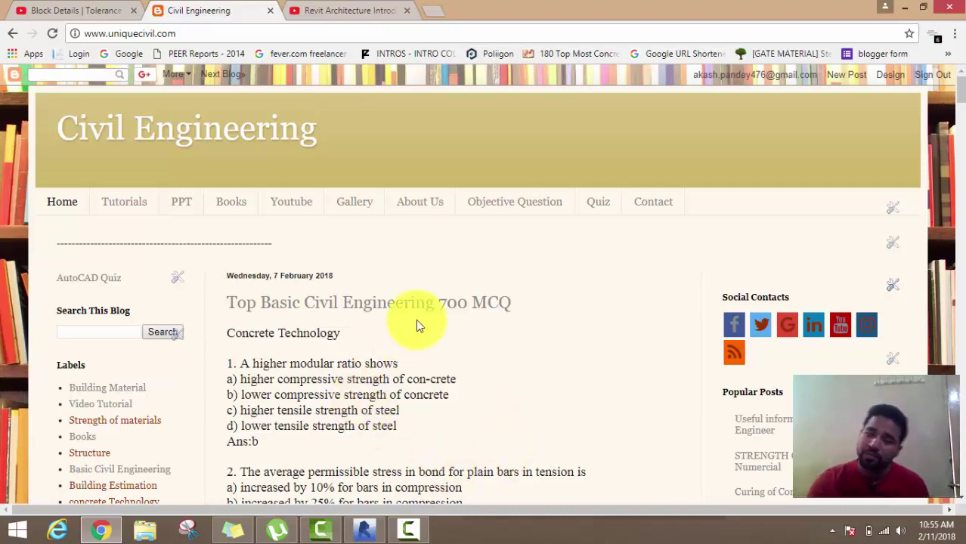
scroll(369, 362, down, 2)
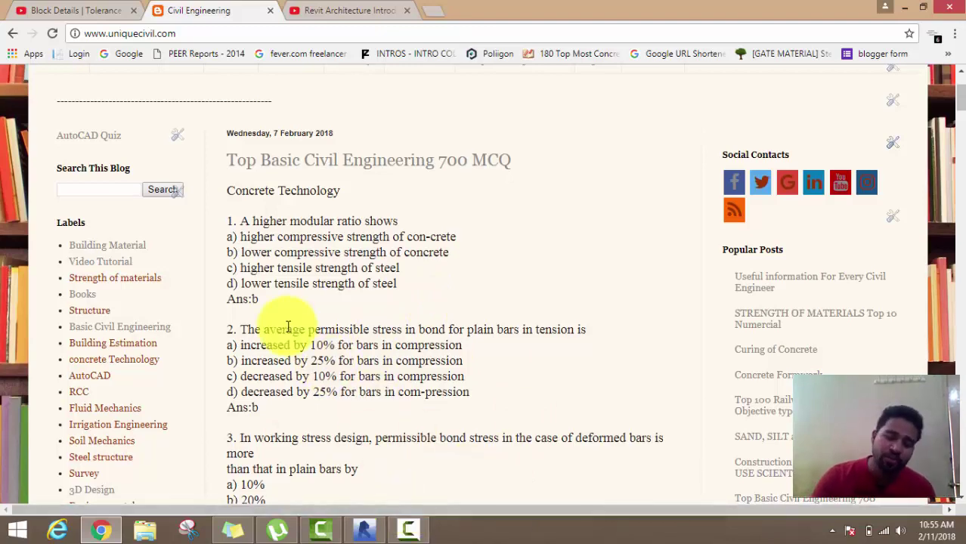
scroll(302, 333, down, 3)
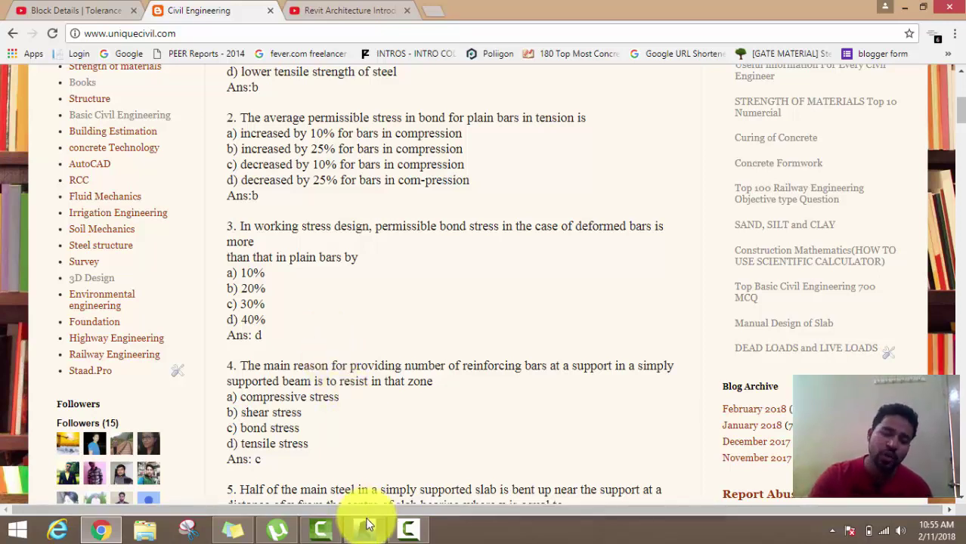
click(404, 533)
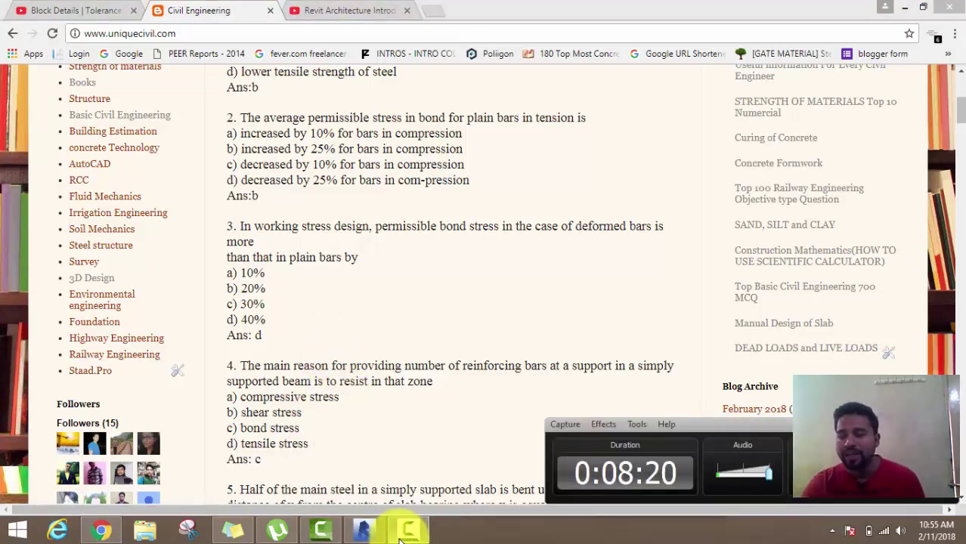
- Switch from Chrome to the Revit 2016 Recent Files window
click(363, 531)
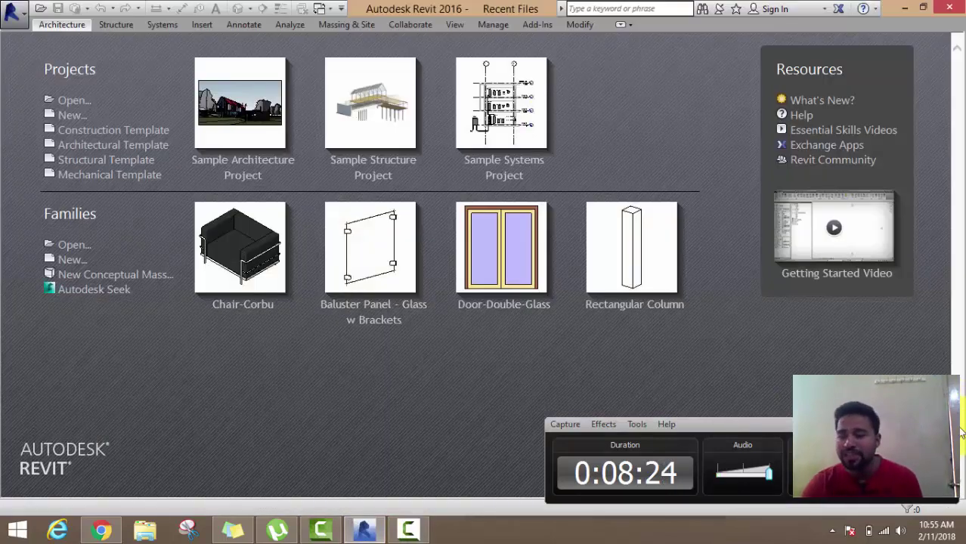
click(528, 475)
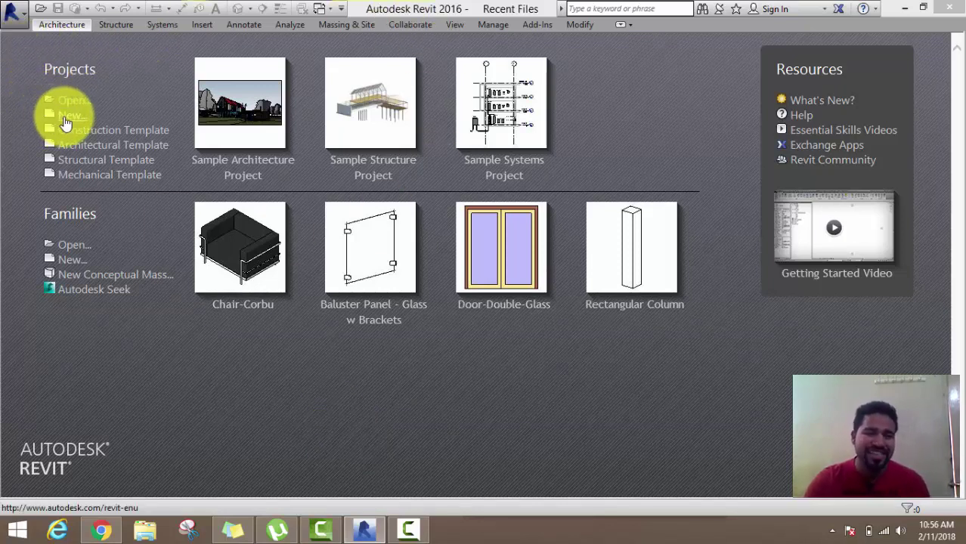
- Start a new Project from the Architectural Template
click(68, 117)
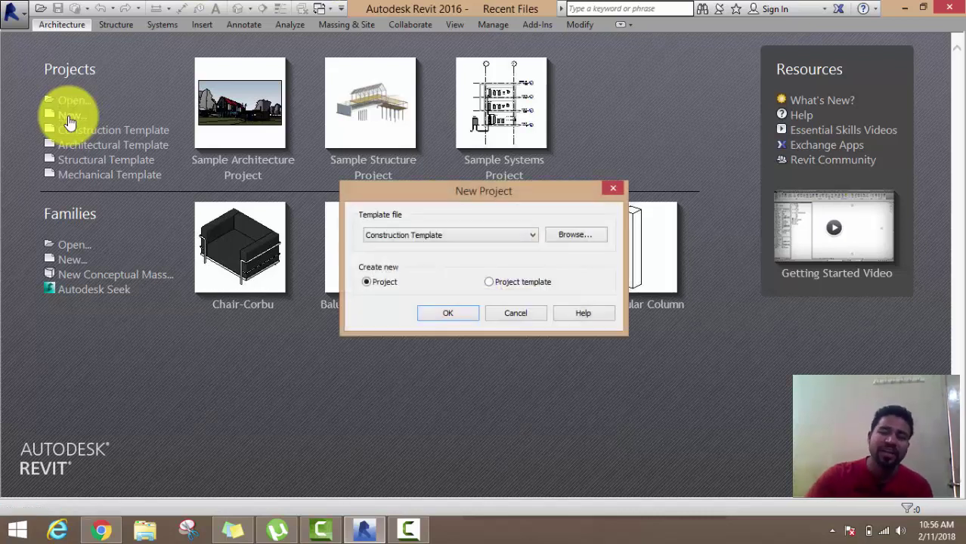
click(456, 240)
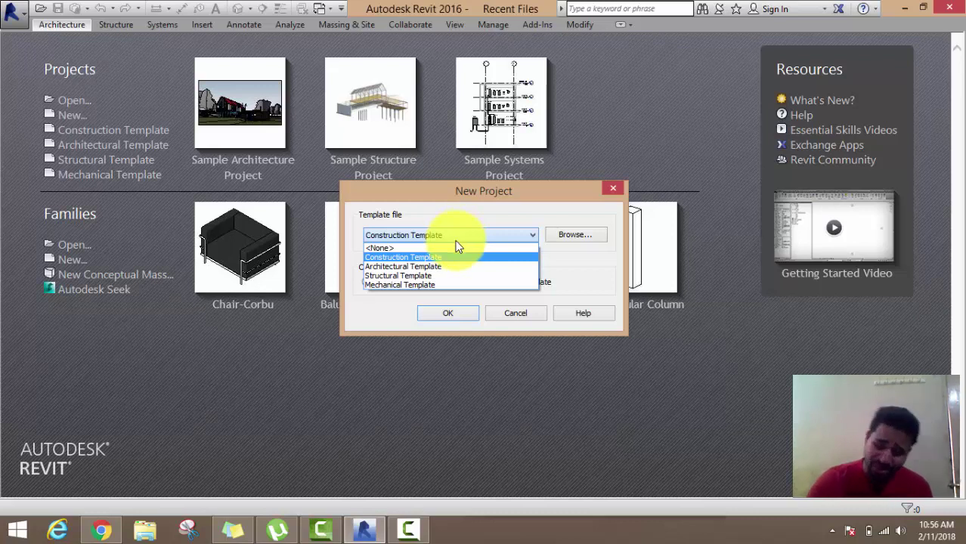
click(449, 268)
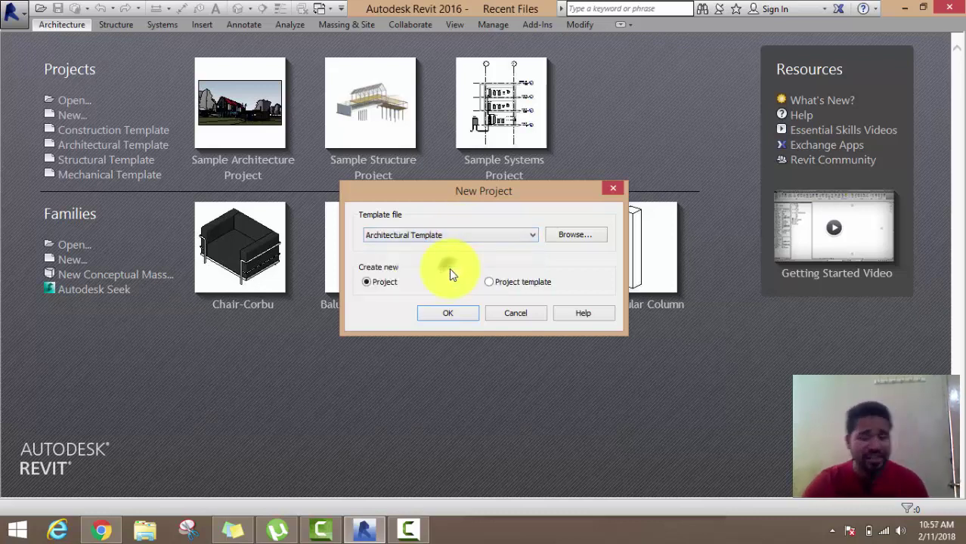
click(443, 313)
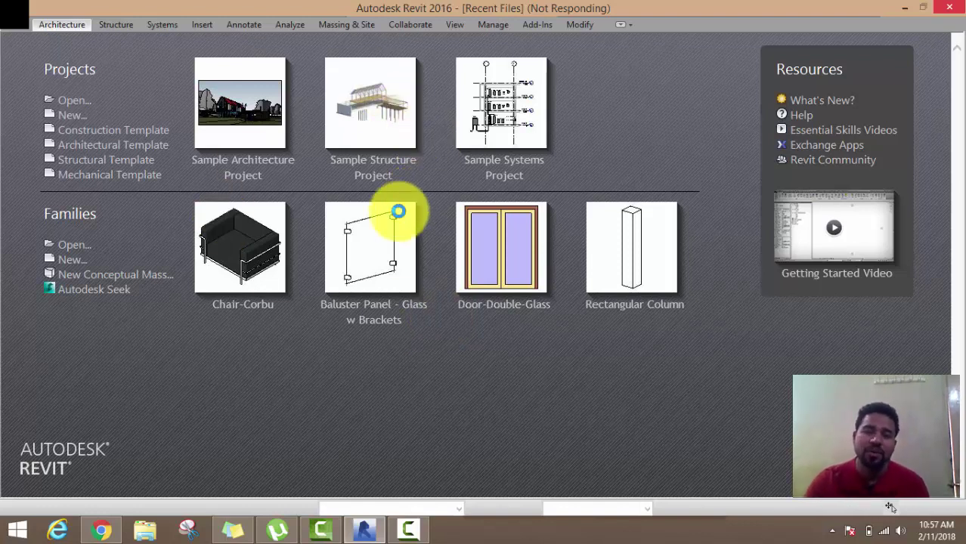
- Back in Chrome, open the blog's PPT page from the top menu
click(100, 529)
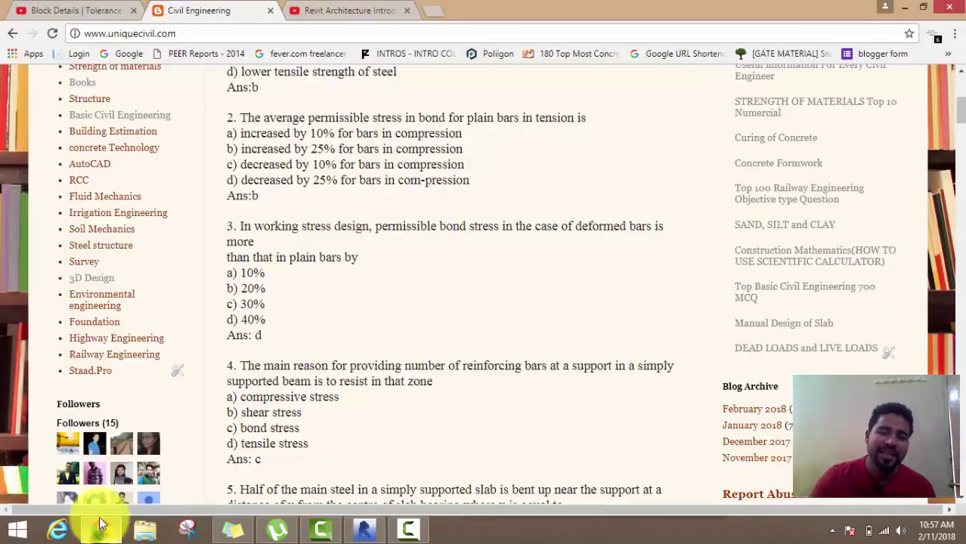
scroll(361, 189, up, 2)
scroll(362, 193, up, 3)
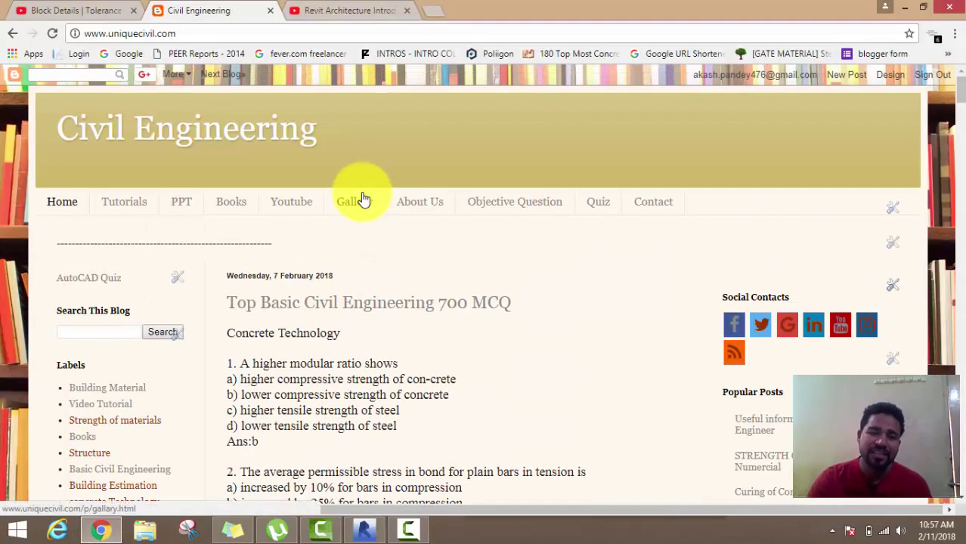
click(176, 208)
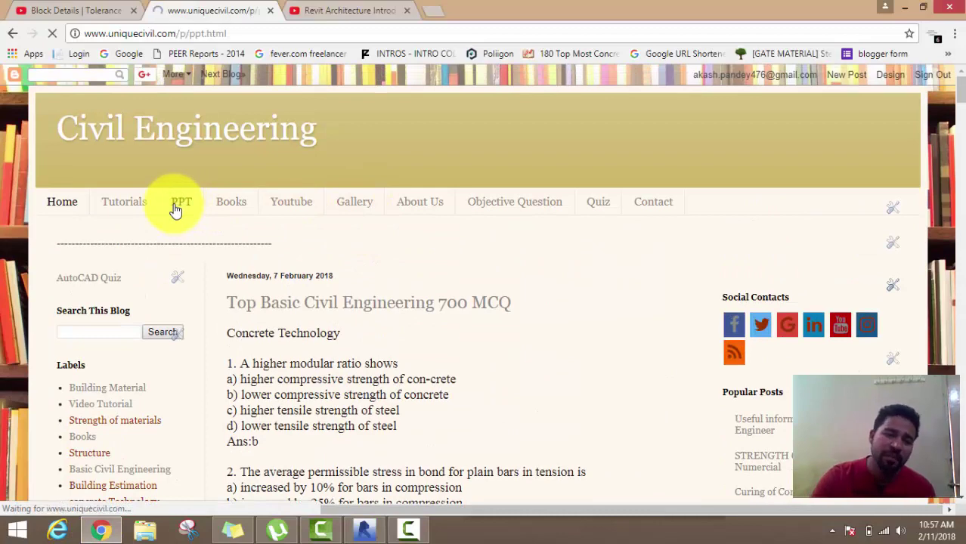
scroll(334, 227, down, 3)
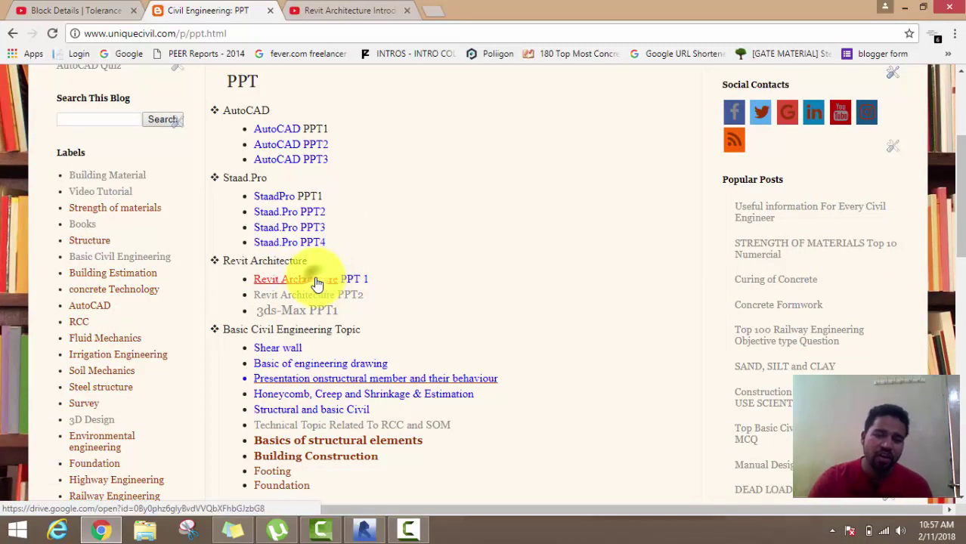
- Page through Revit Architecture PPT 1 to slide 7 in Google Drive, then return to Revit
click(318, 283)
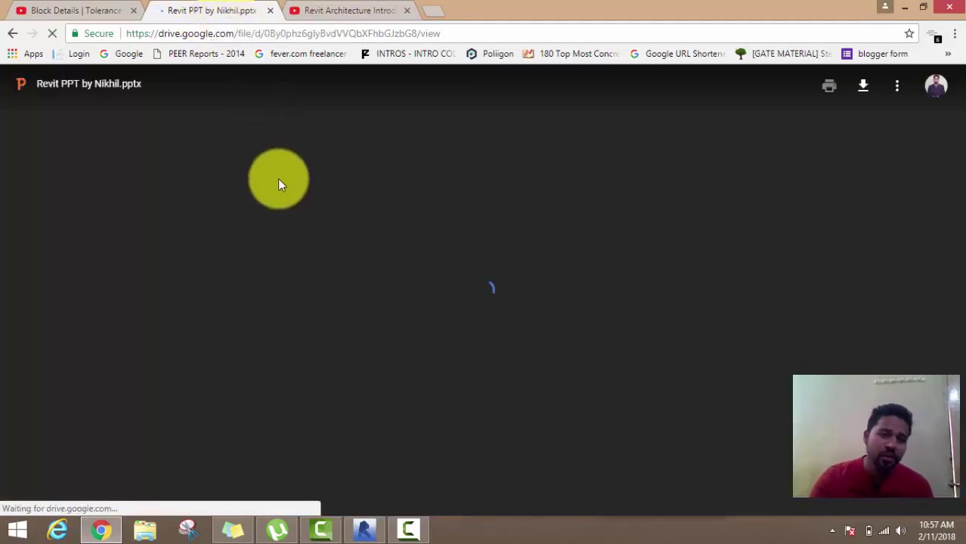
scroll(405, 300, down, 2)
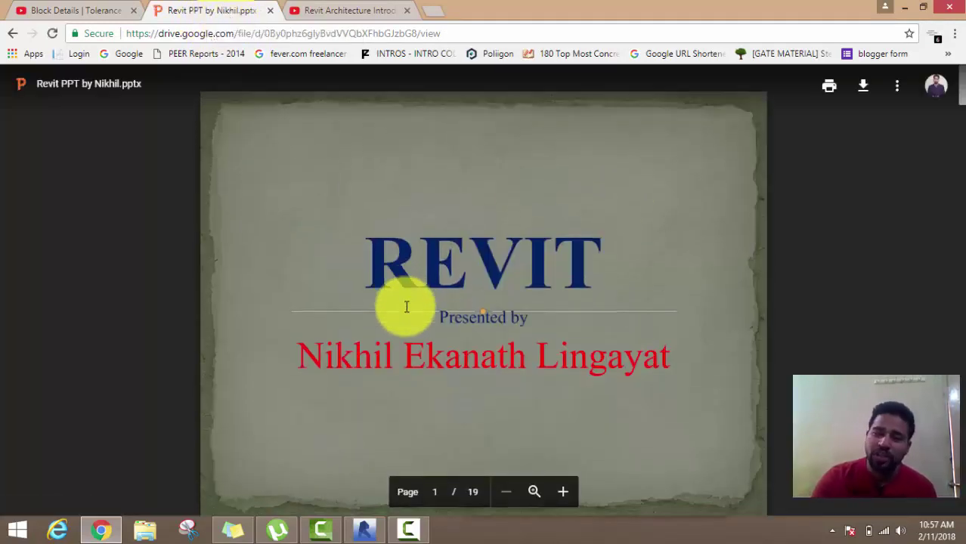
scroll(599, 251, down, 4)
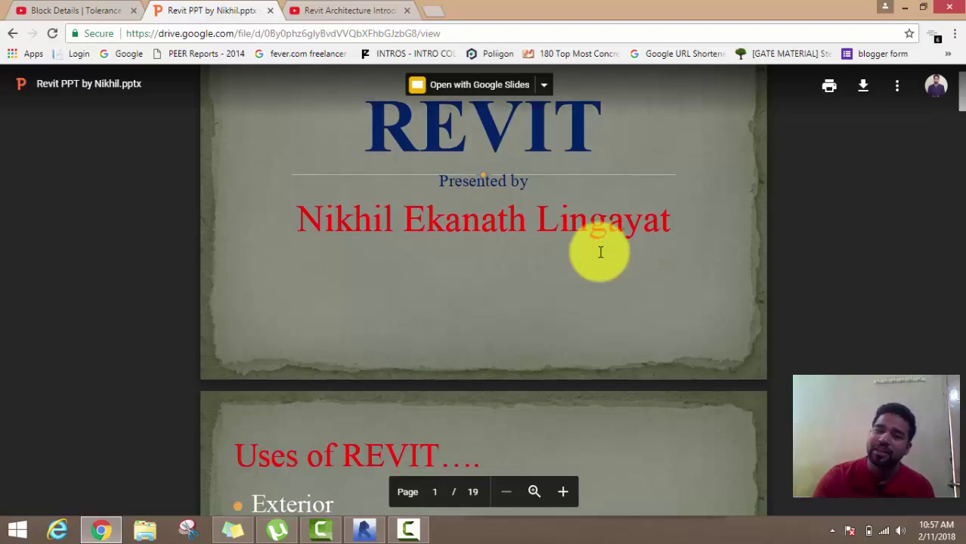
scroll(600, 252, down, 2)
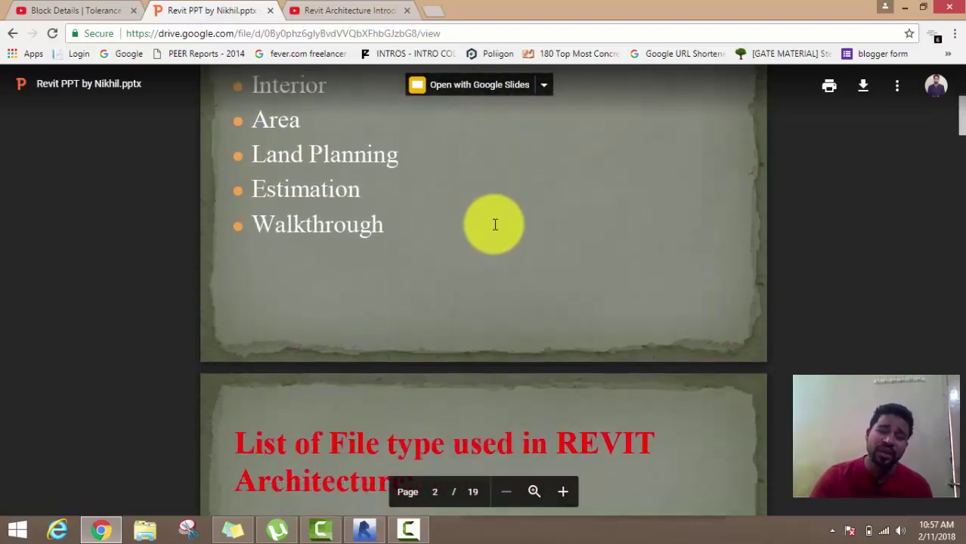
scroll(506, 219, down, 3)
scroll(529, 227, down, 2)
scroll(552, 234, down, 1)
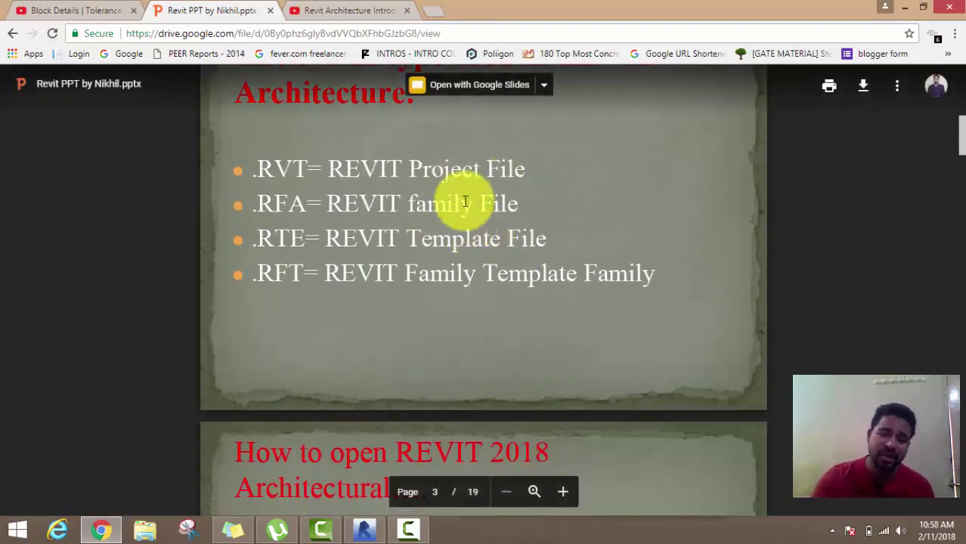
scroll(462, 189, down, 2)
scroll(468, 180, down, 3)
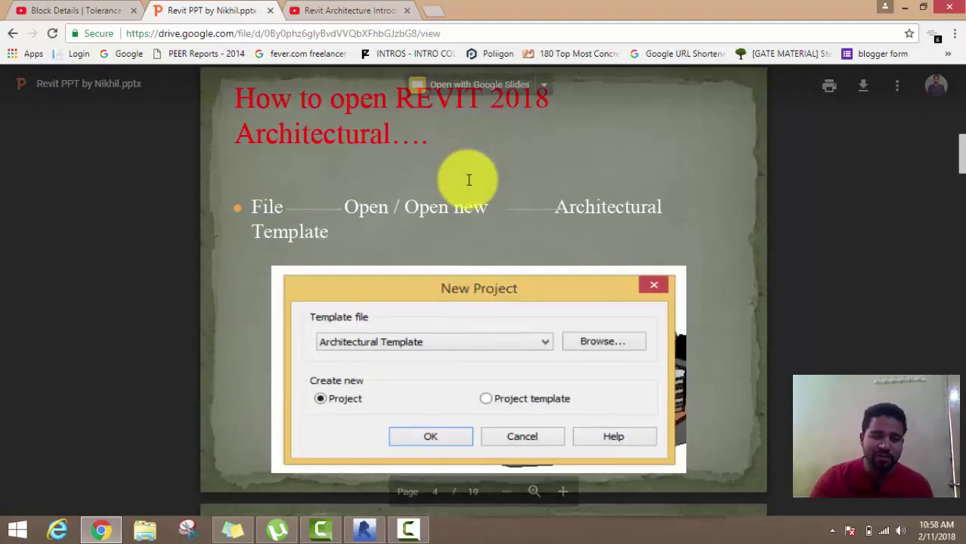
scroll(468, 180, down, 2)
scroll(469, 180, down, 4)
scroll(469, 180, down, 1)
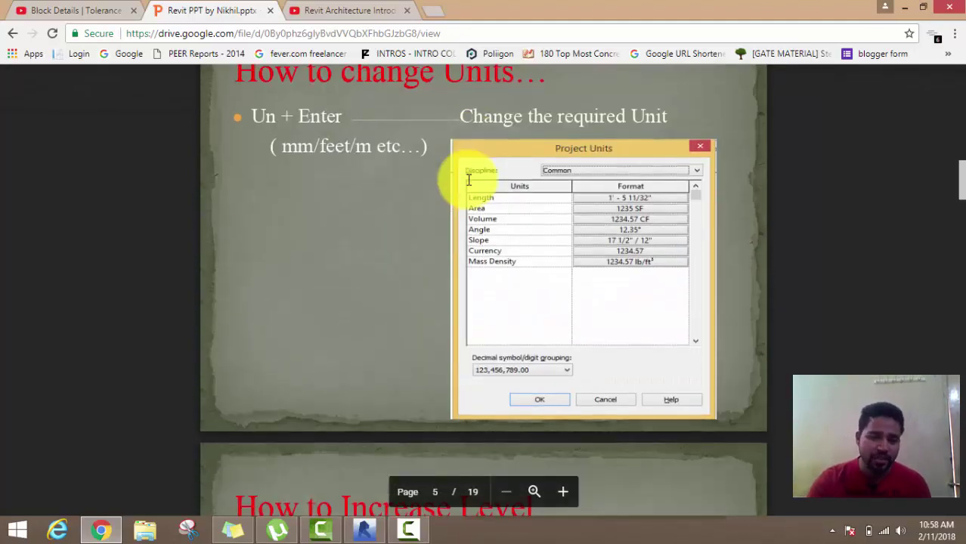
scroll(467, 178, down, 3)
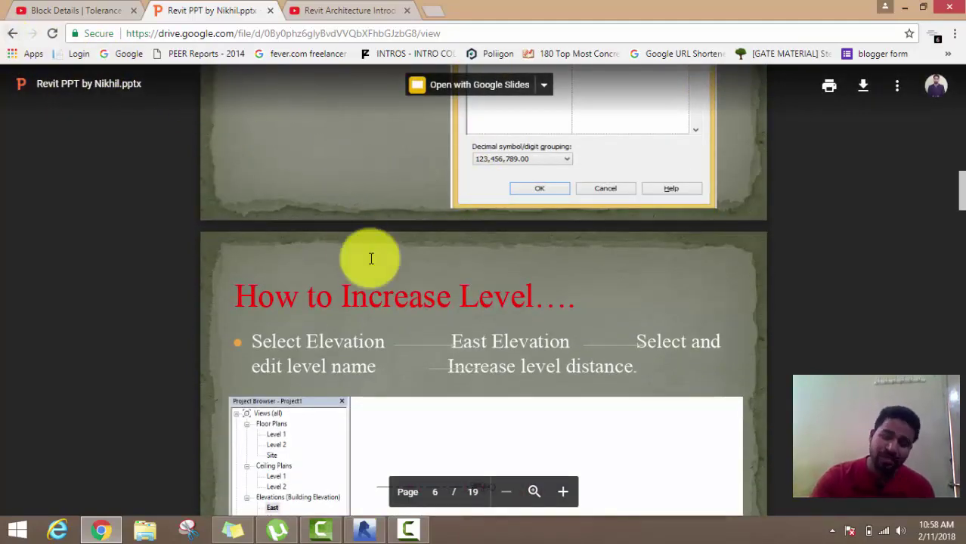
scroll(371, 258, down, 4)
scroll(371, 258, down, 4)
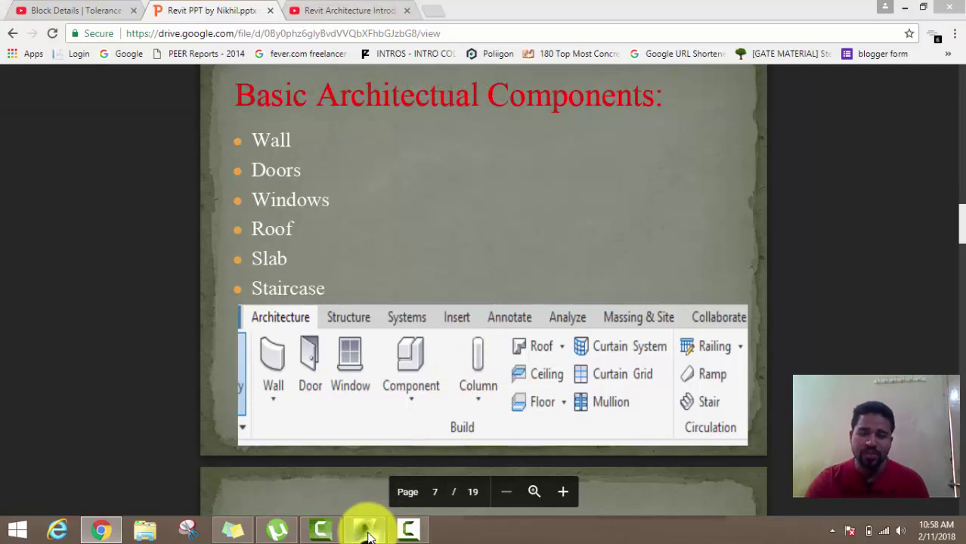
click(906, 7)
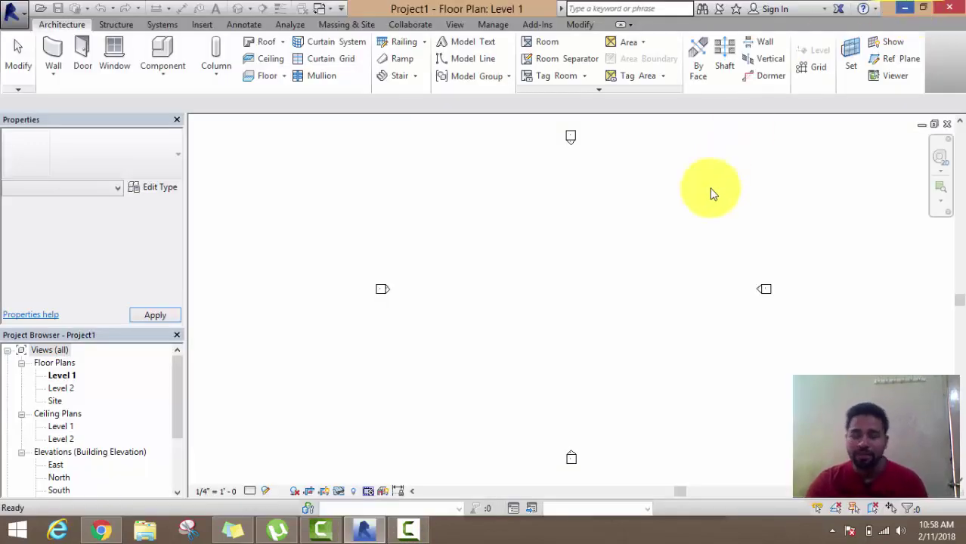
click(594, 314)
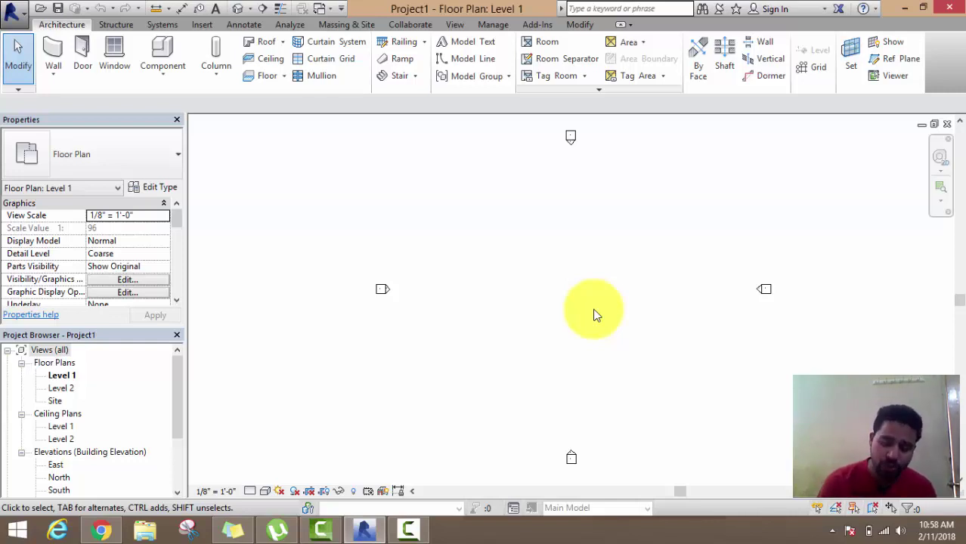
- Using UN, set Length to feet and fractional inches rounded to 1/32" and confirm
key(u)
key(n)
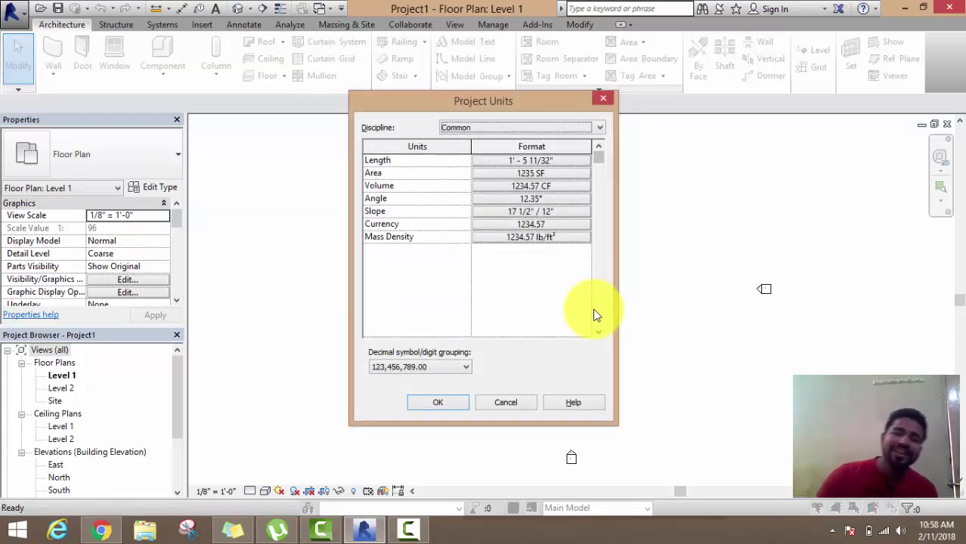
click(517, 159)
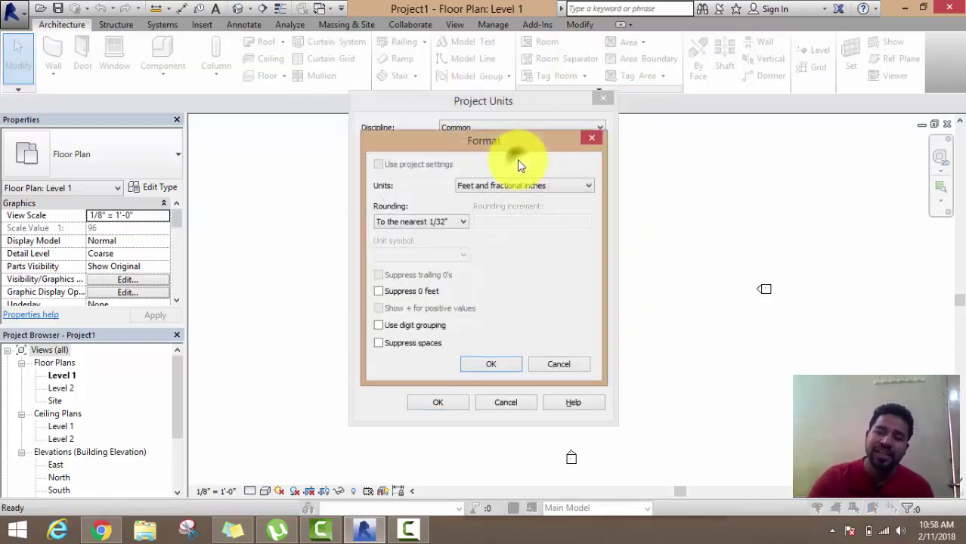
click(488, 189)
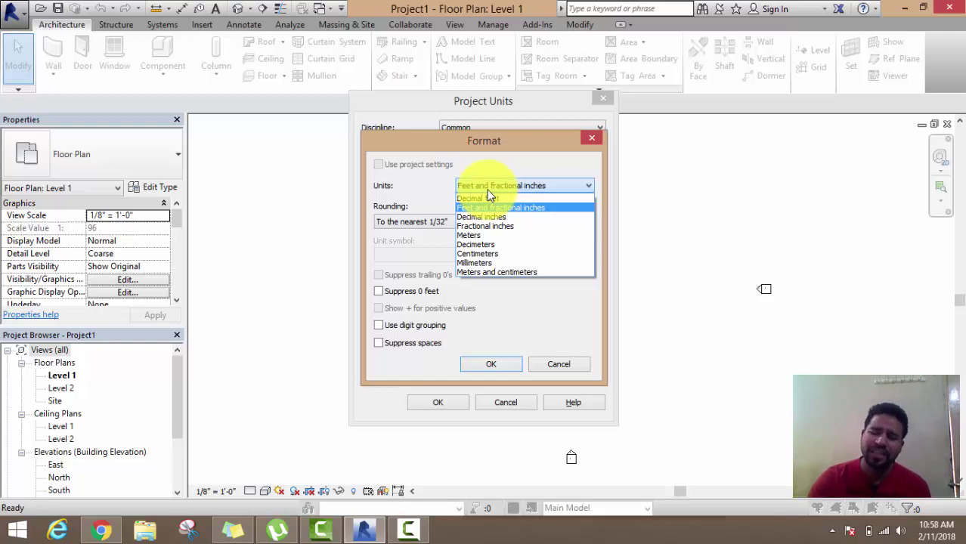
click(487, 190)
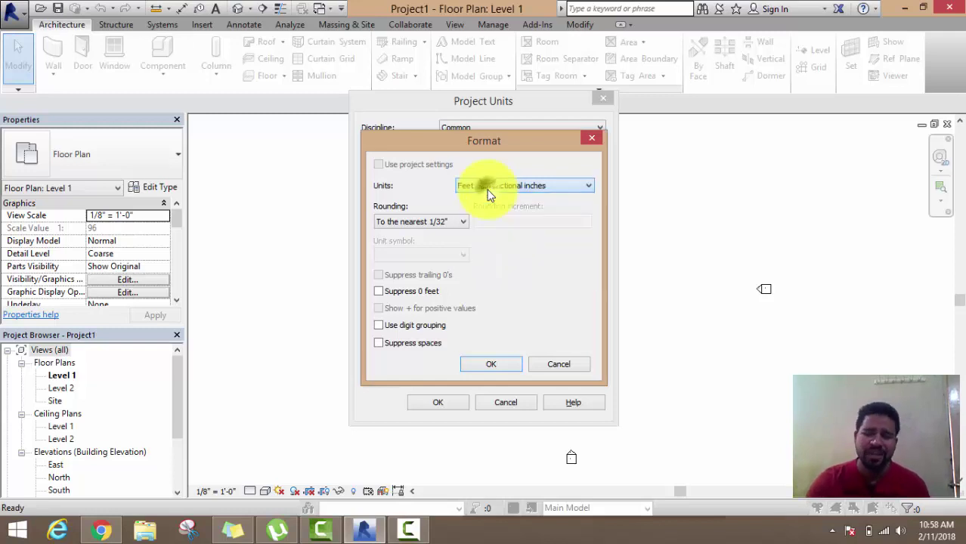
click(499, 369)
click(424, 402)
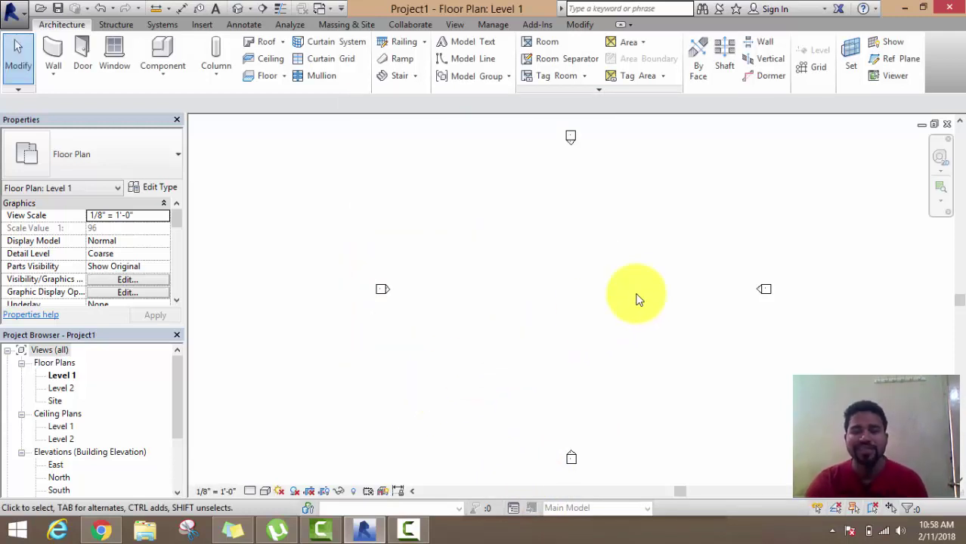
- Open the East building elevation from the Project Browser's Elevations list
middle_drag(635, 297, 620, 298)
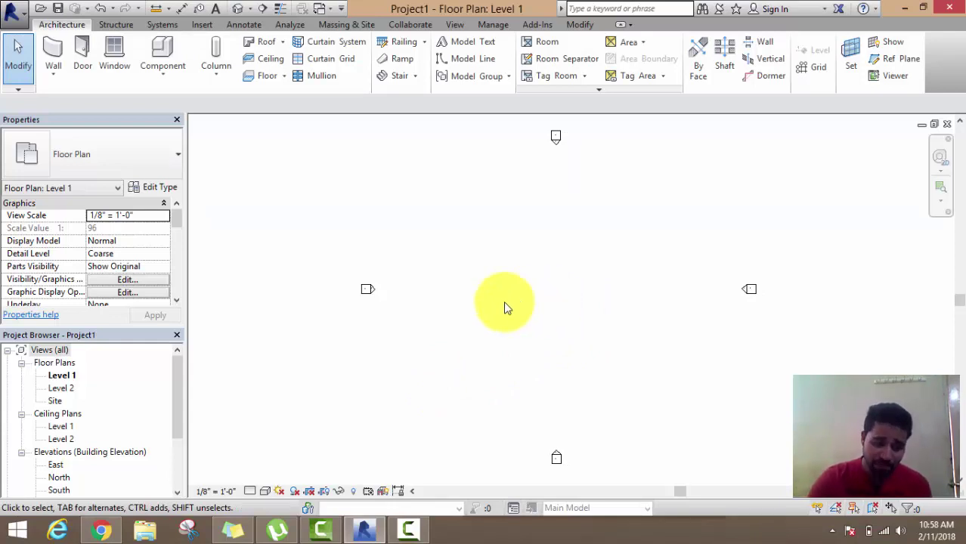
mouse_move(177, 384)
drag(177, 385, 177, 411)
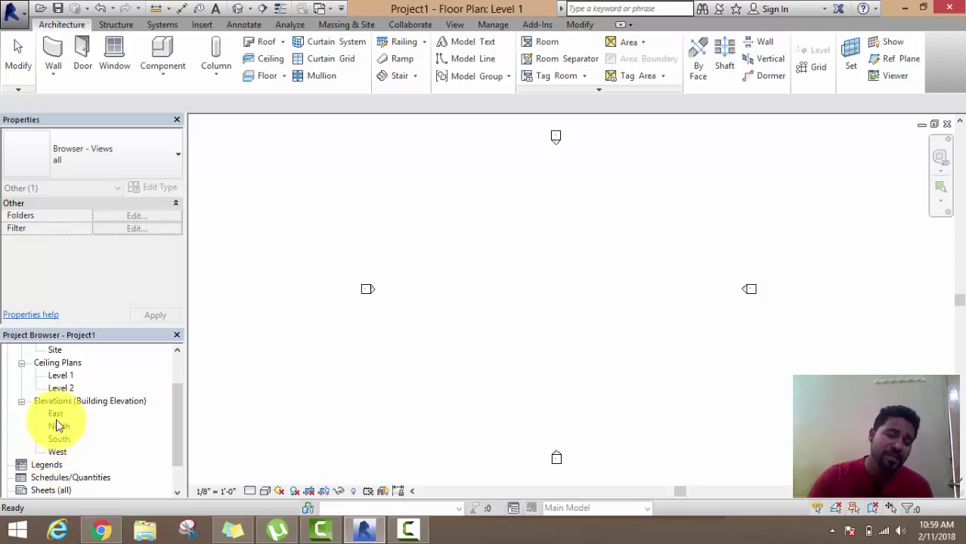
double_click(56, 414)
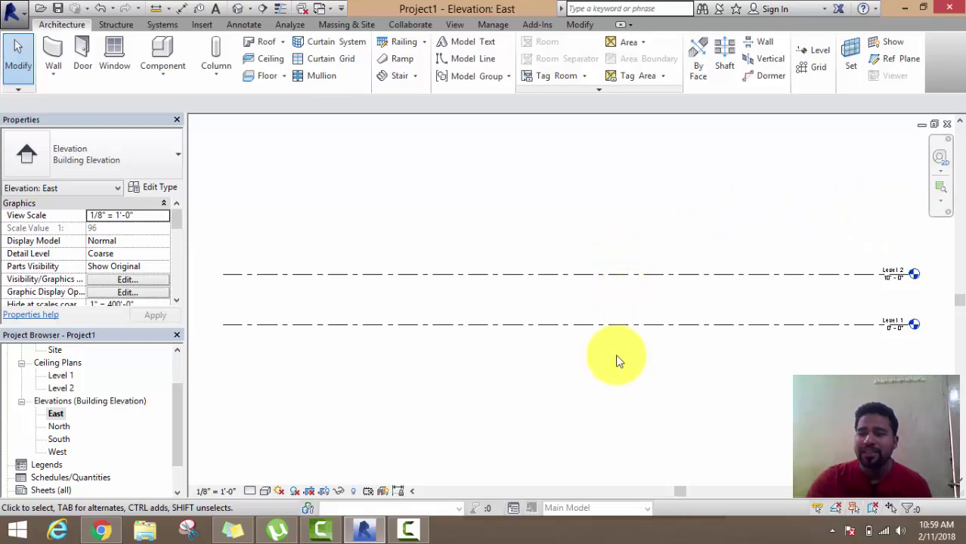
mouse_move(746, 263)
middle_down()
mouse_move(711, 274)
mouse_move(710, 285)
middle_up()
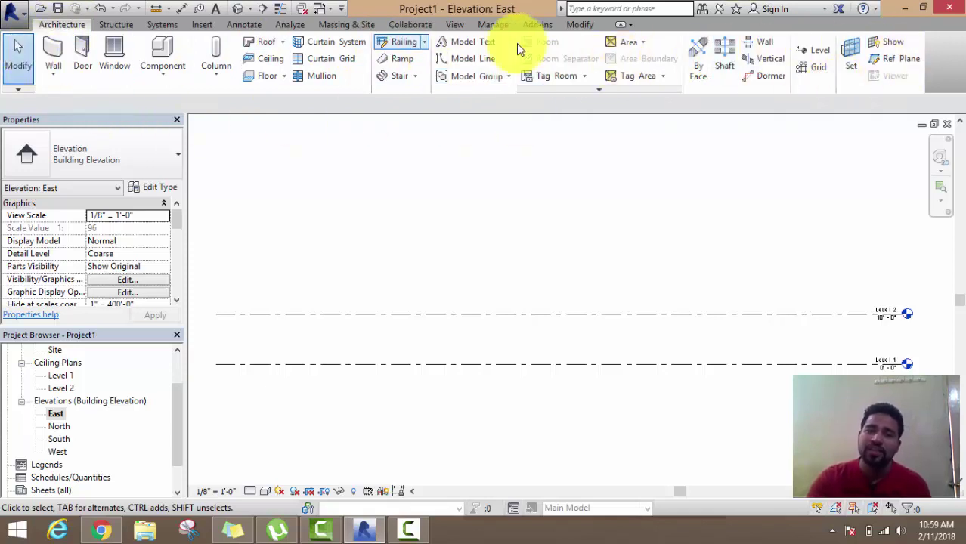
- Draw Level 3 10' above Level 2, aligned with the existing level heads
click(816, 52)
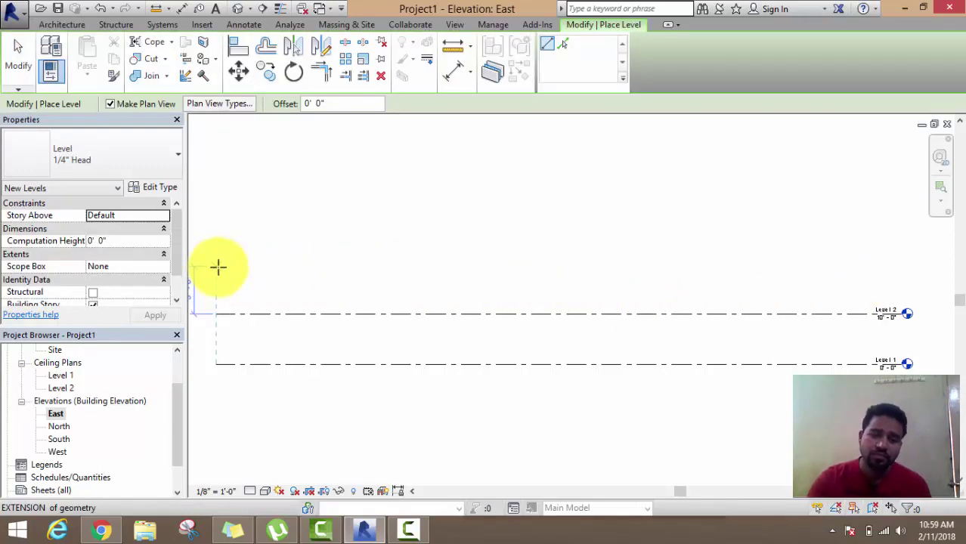
middle_drag(242, 278, 257, 275)
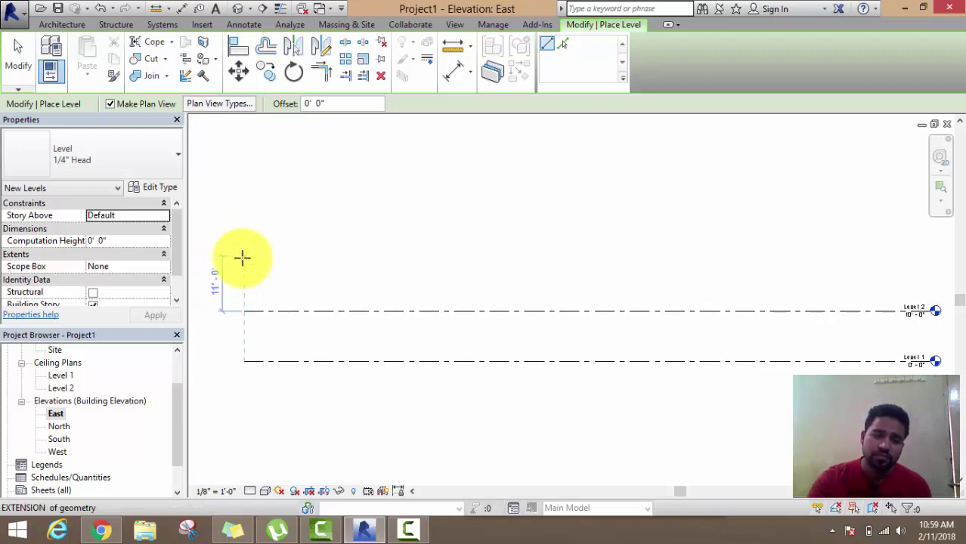
click(242, 261)
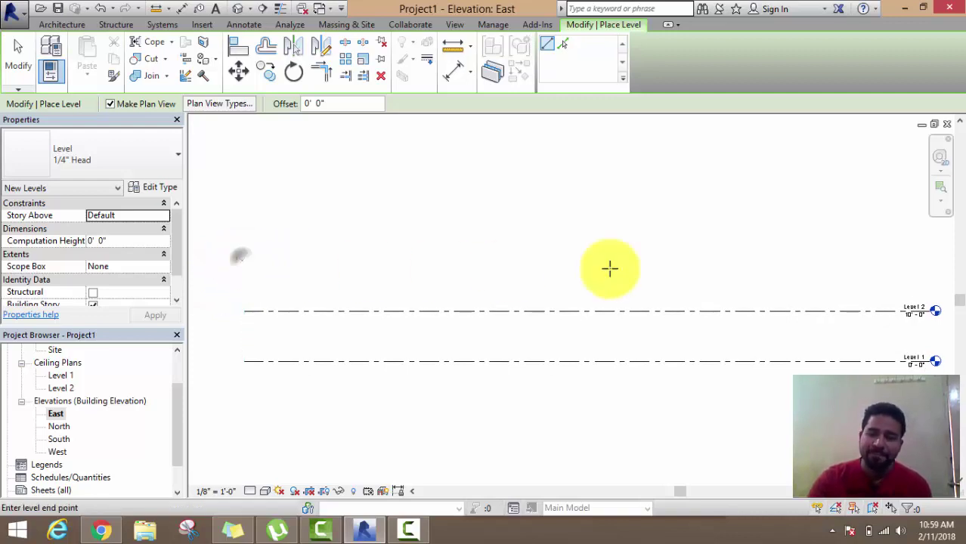
middle_drag(703, 278, 558, 279)
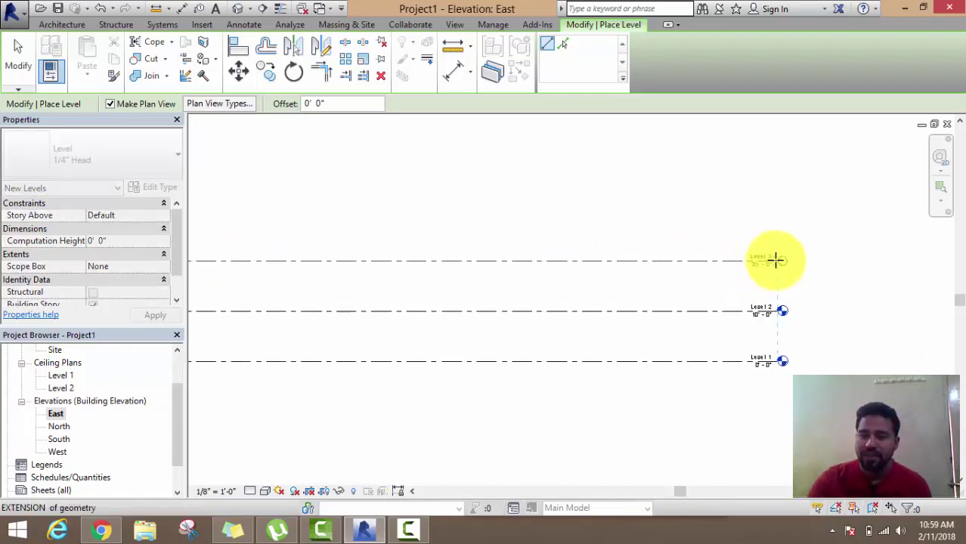
click(776, 260)
- Draw Level 4 10' above Level 3, then cancel further level placement
middle_drag(471, 231, 578, 261)
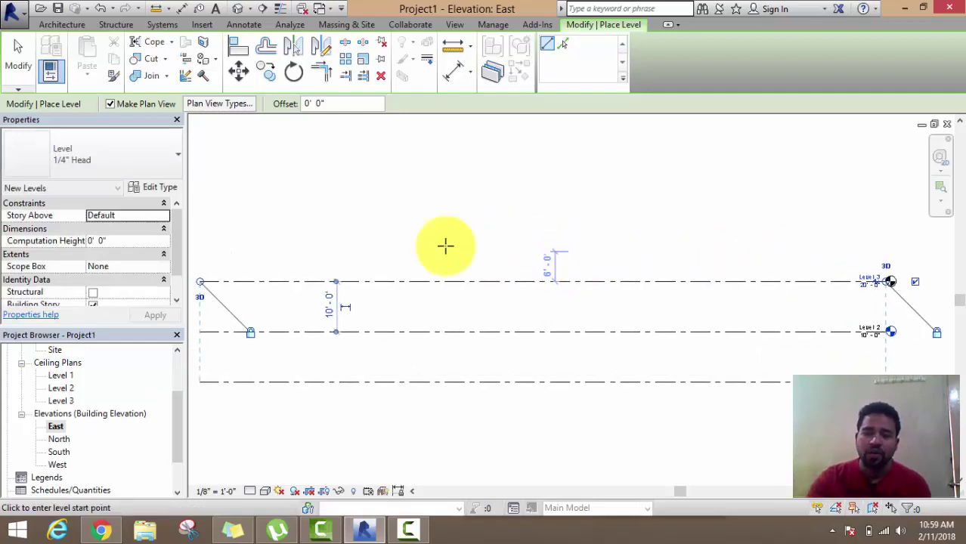
middle_drag(289, 235, 285, 229)
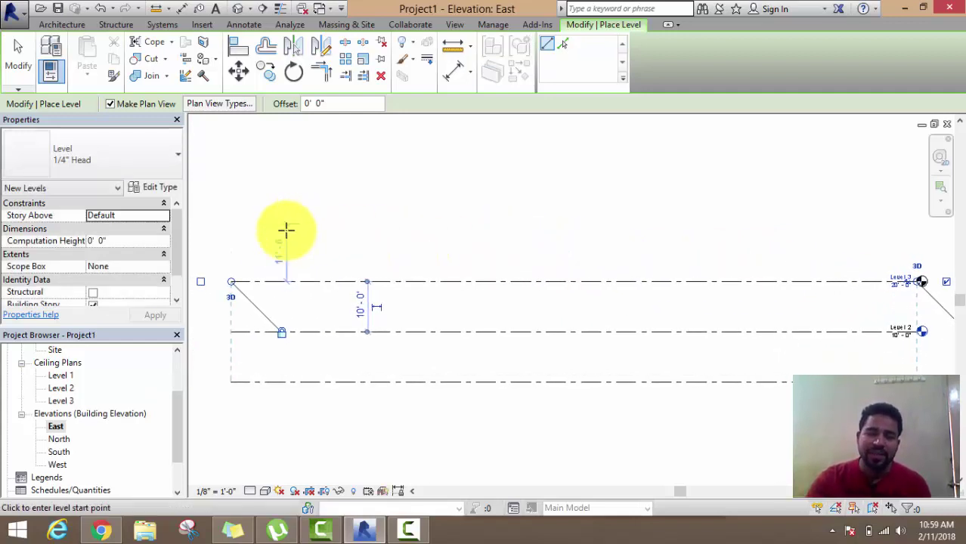
click(236, 231)
middle_drag(749, 250, 595, 229)
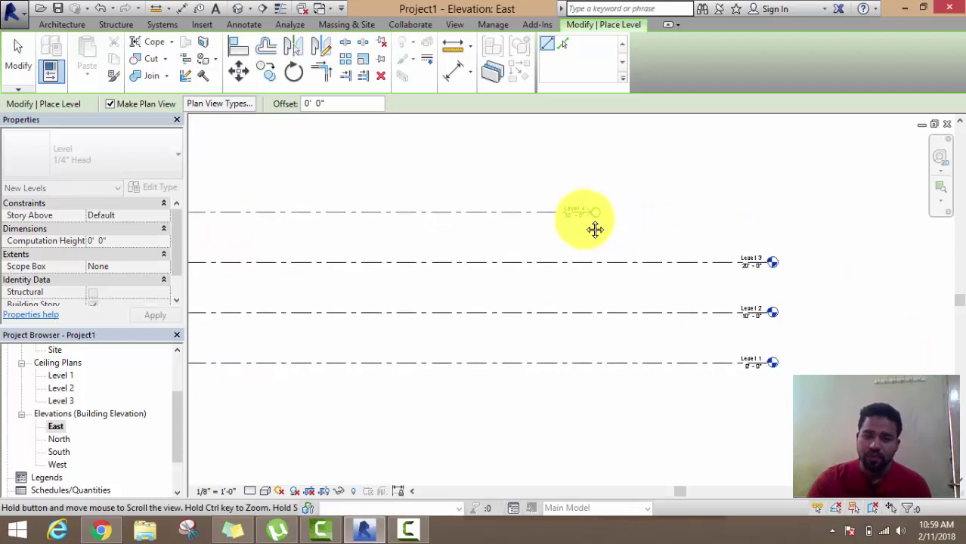
click(765, 211)
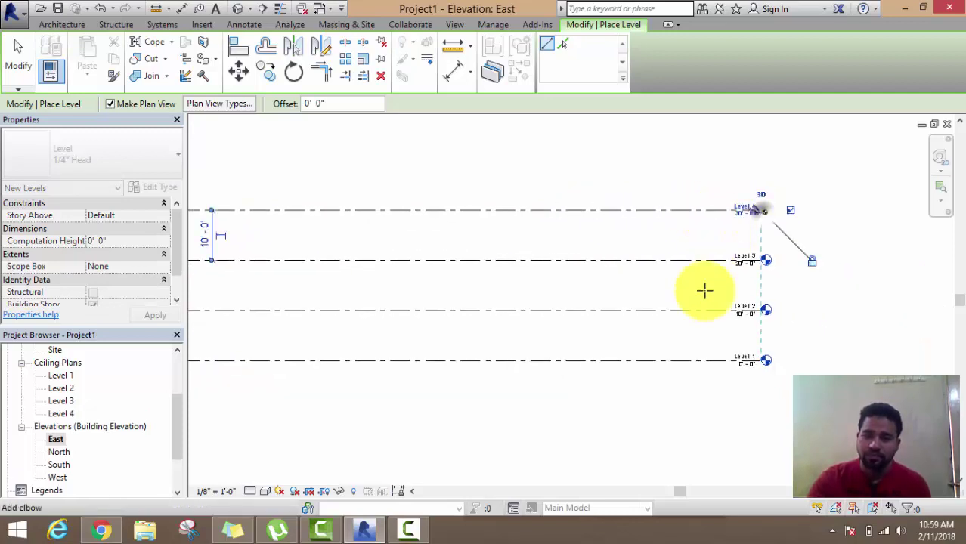
right_click(718, 159)
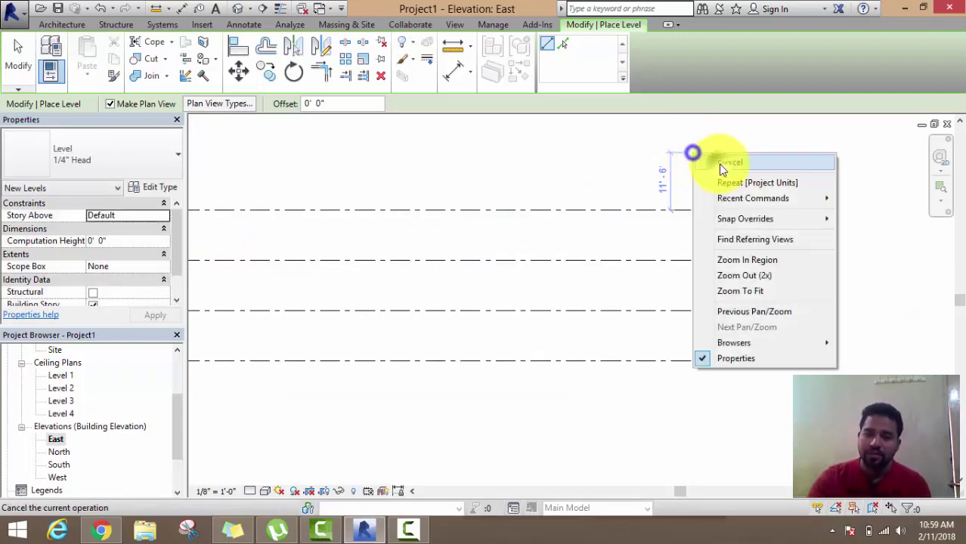
click(727, 162)
- Rename Level 1 to '1. GF'
scroll(762, 363, up, 3)
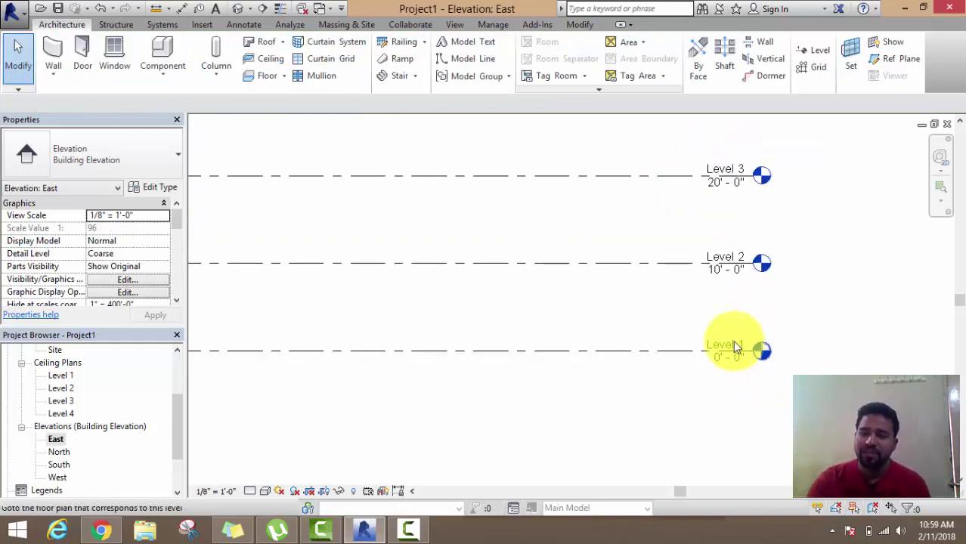
mouse_move(730, 217)
middle_down()
mouse_move(737, 298)
mouse_move(807, 209)
middle_up()
scroll(768, 333, down, 1)
scroll(760, 314, down, 1)
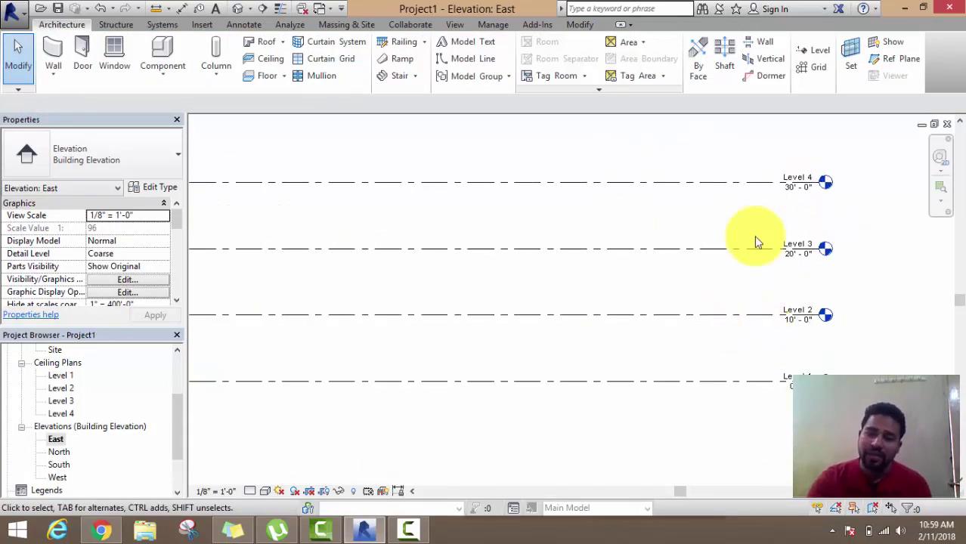
middle_drag(686, 261, 675, 252)
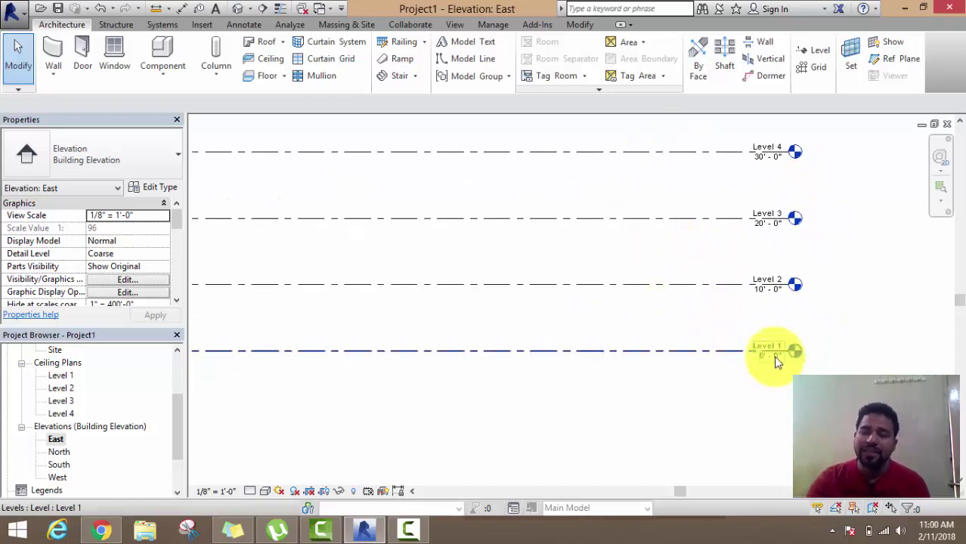
scroll(773, 351, up, 2)
scroll(773, 350, up, 2)
scroll(773, 350, up, 2)
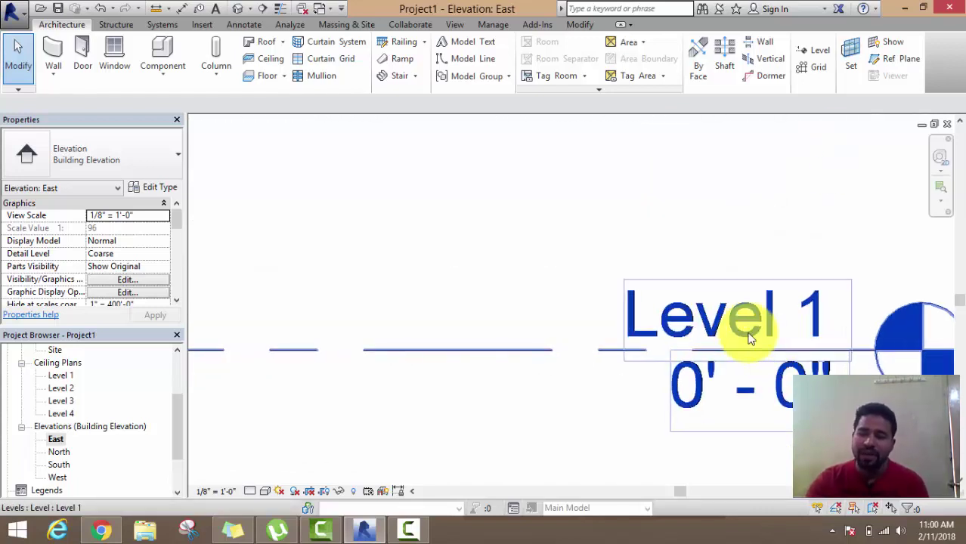
click(752, 330)
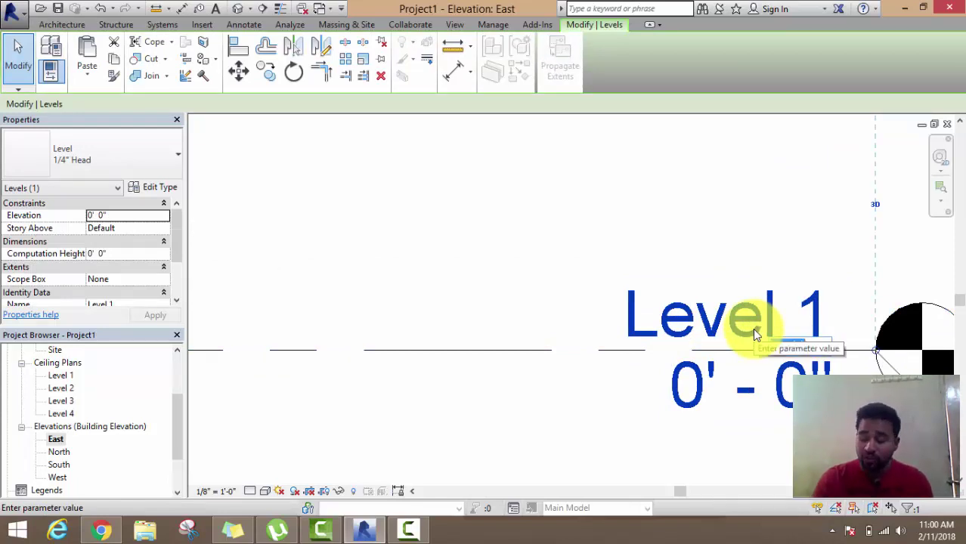
text(1.)
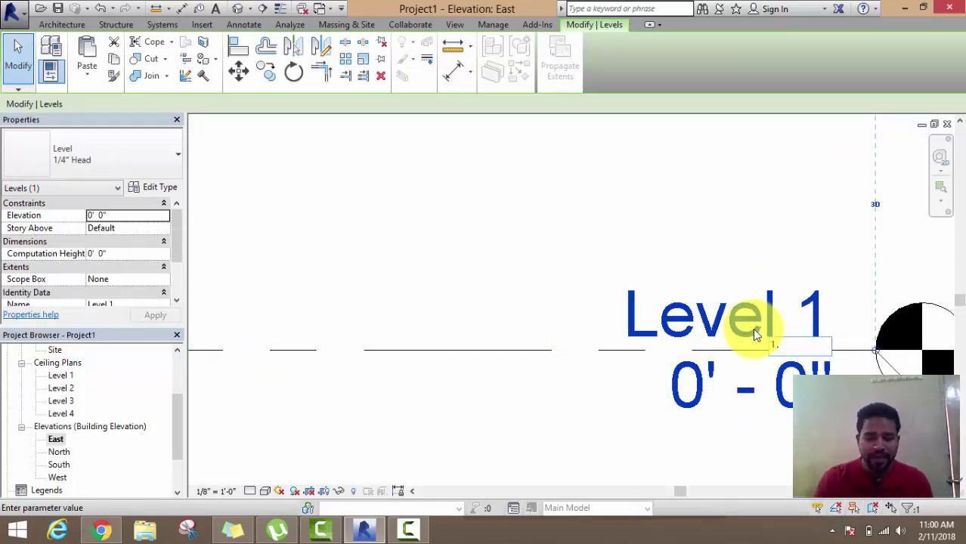
text( GF)
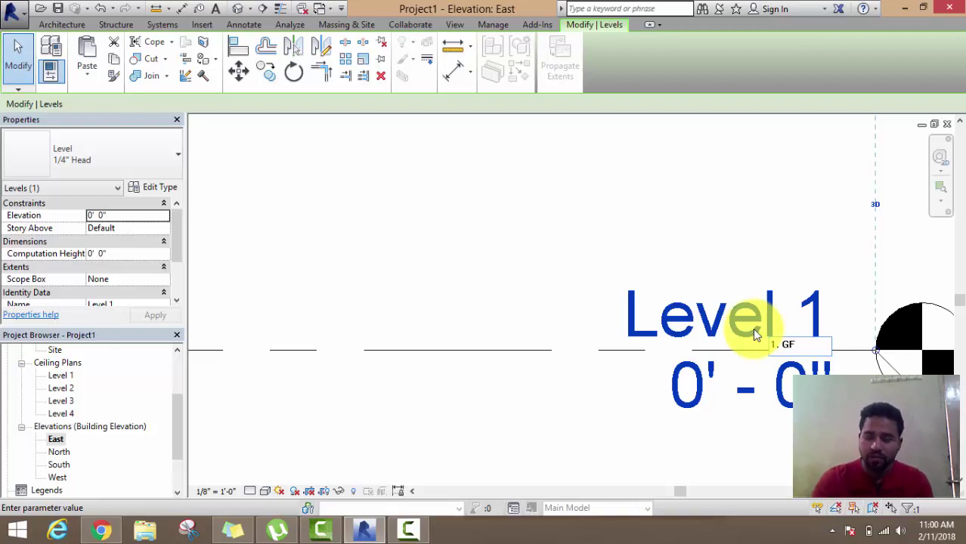
key(Return)
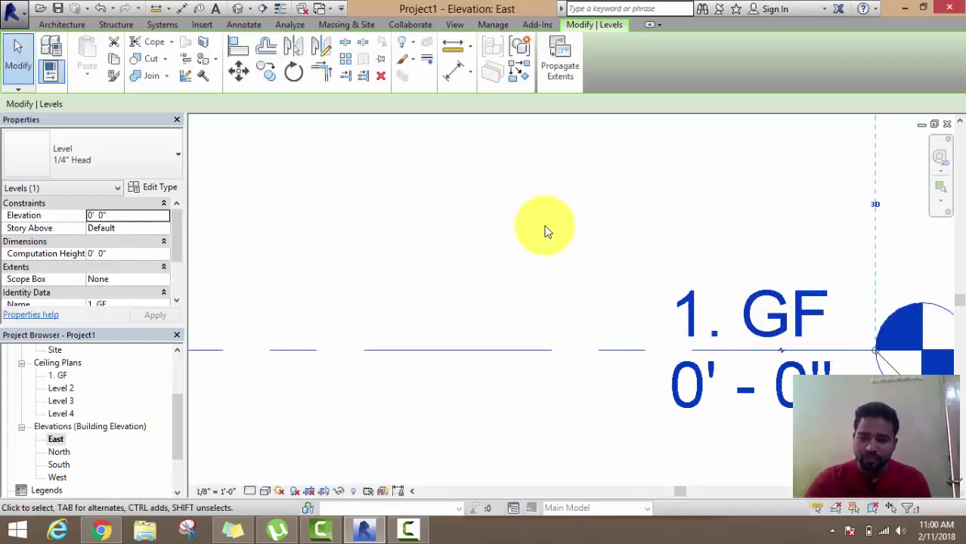
- Rename Level 2 to '2.1st floor'
scroll(579, 278, down, 2)
middle_drag(600, 220, 593, 449)
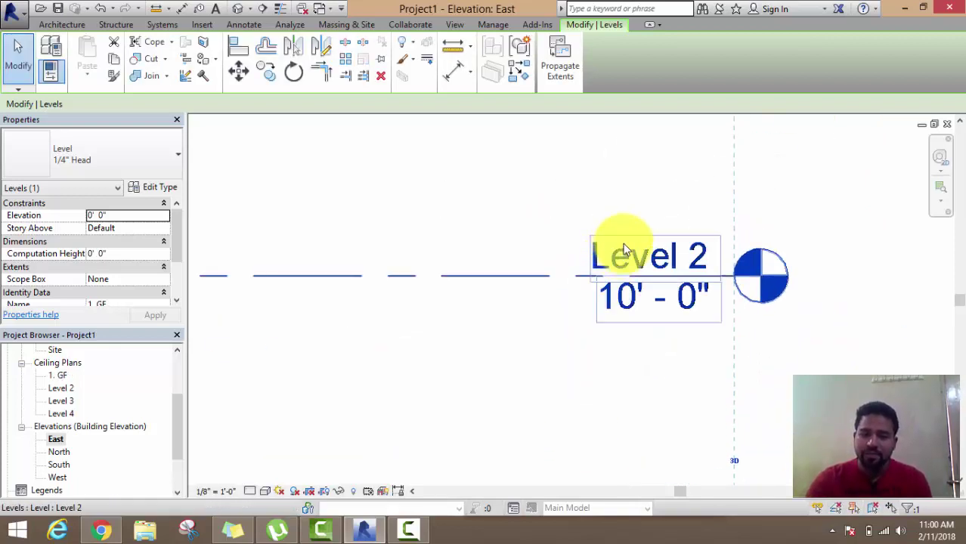
scroll(624, 250, up, 2)
double_click(622, 272)
text(2.1st floor)
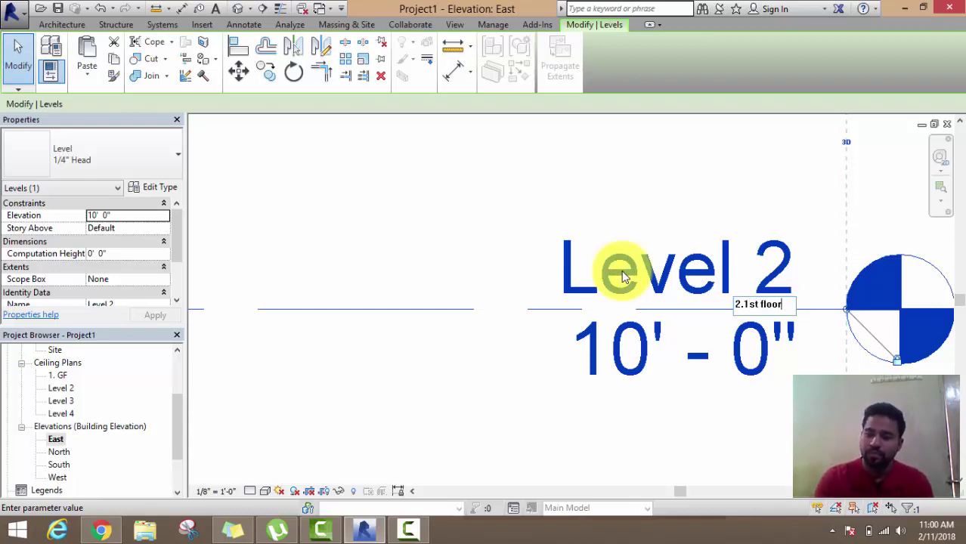
key(Return)
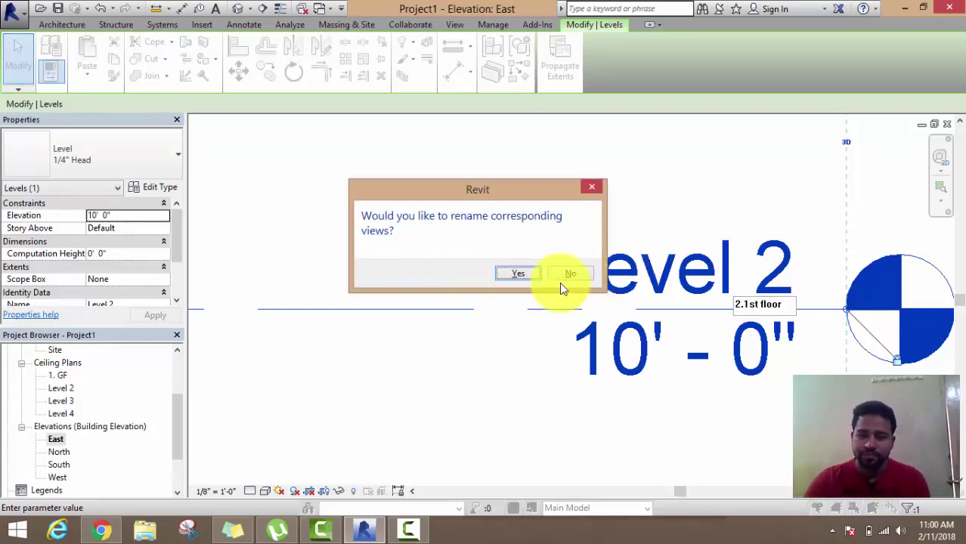
- Accept renaming 2.1st floor's views, then rename Level 3 to '2nd Floor' with its views
click(518, 274)
middle_drag(605, 178, 595, 436)
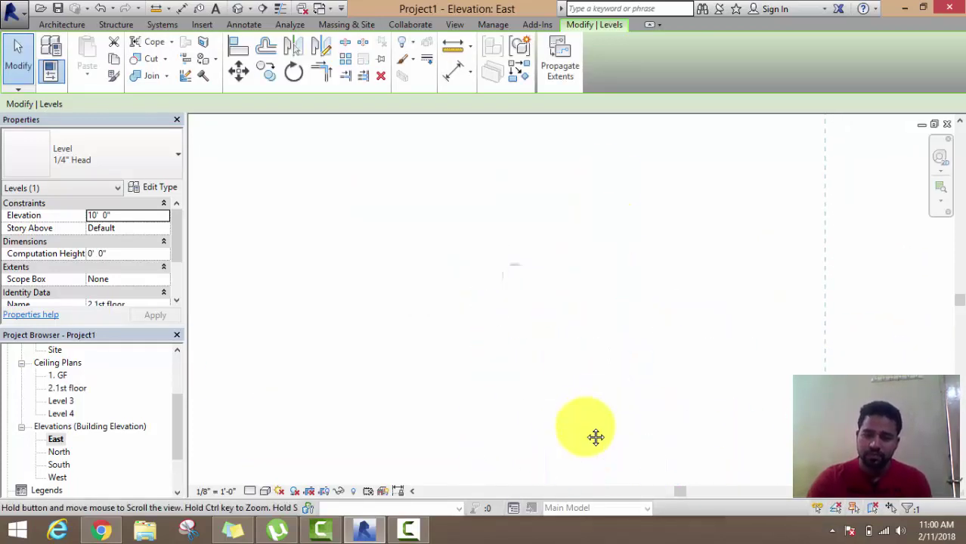
scroll(614, 252, down, 2)
middle_drag(614, 251, 614, 458)
click(641, 244)
scroll(633, 279, up, 3)
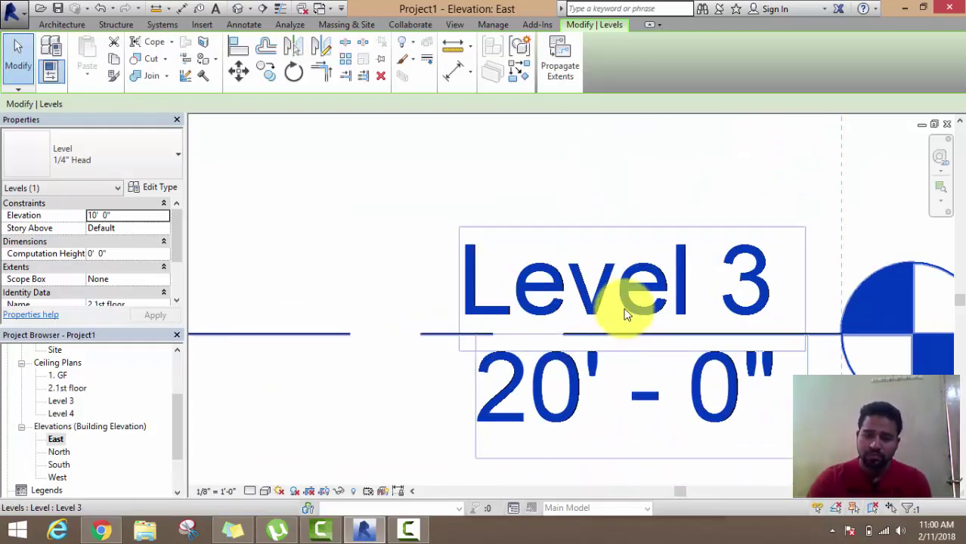
click(628, 314)
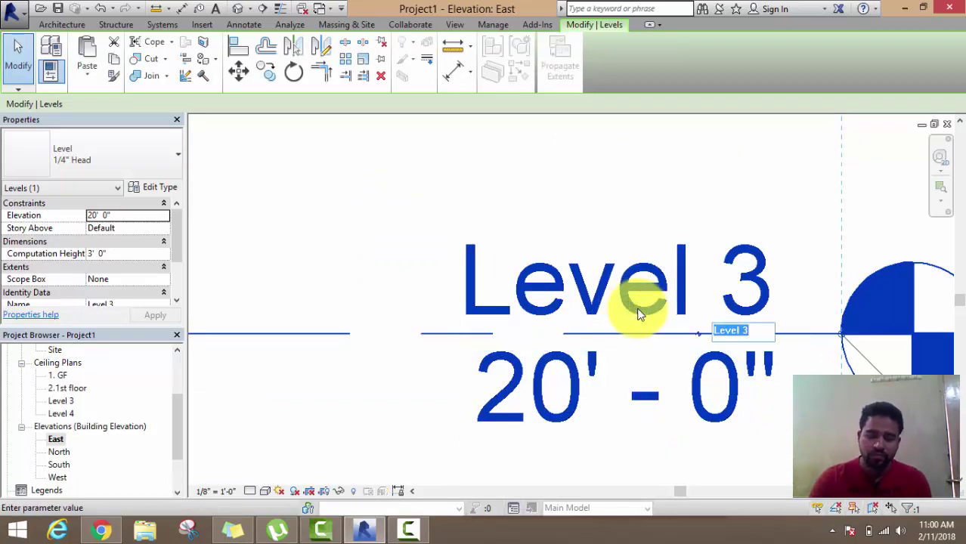
text(2nd Flo)
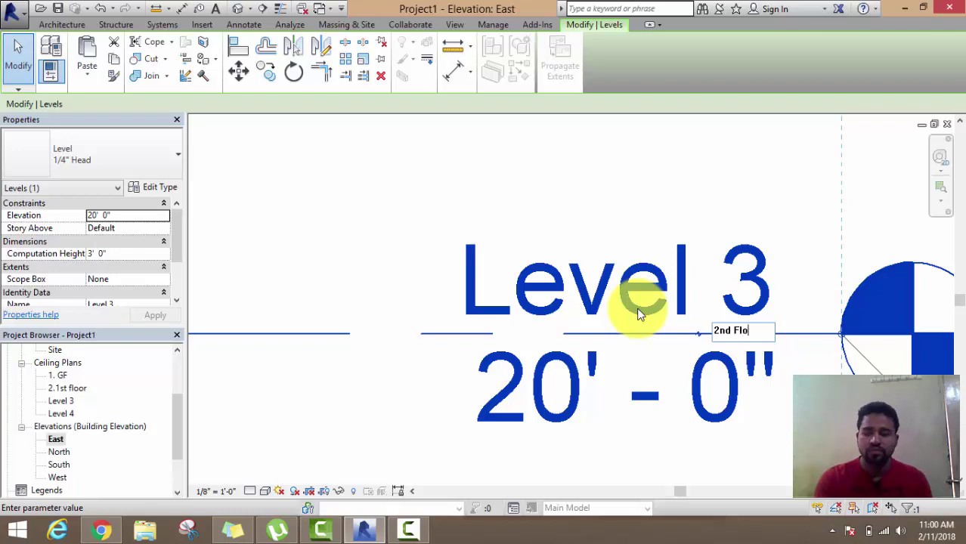
text(r)
key(Return)
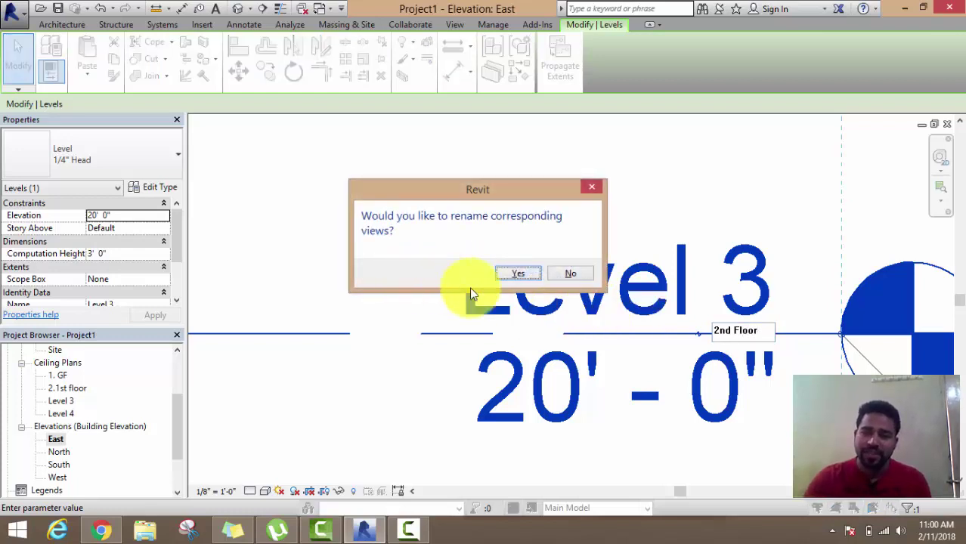
click(527, 271)
- Rename Level 4 to '4.3rd Floor' and rename its matching views
scroll(527, 271, down, 2)
middle_drag(532, 259, 549, 403)
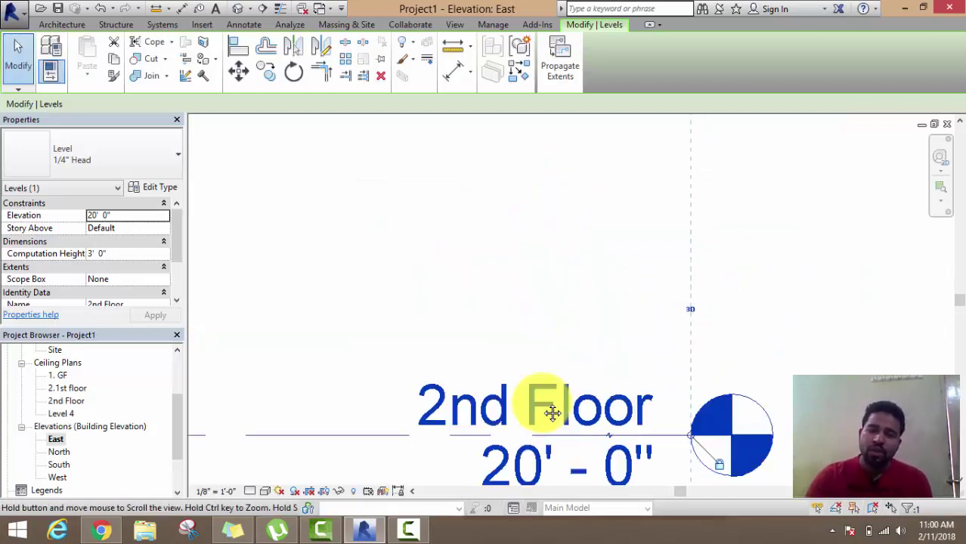
middle_drag(539, 197, 539, 324)
click(539, 263)
click(541, 266)
text(4.3rd Floor)
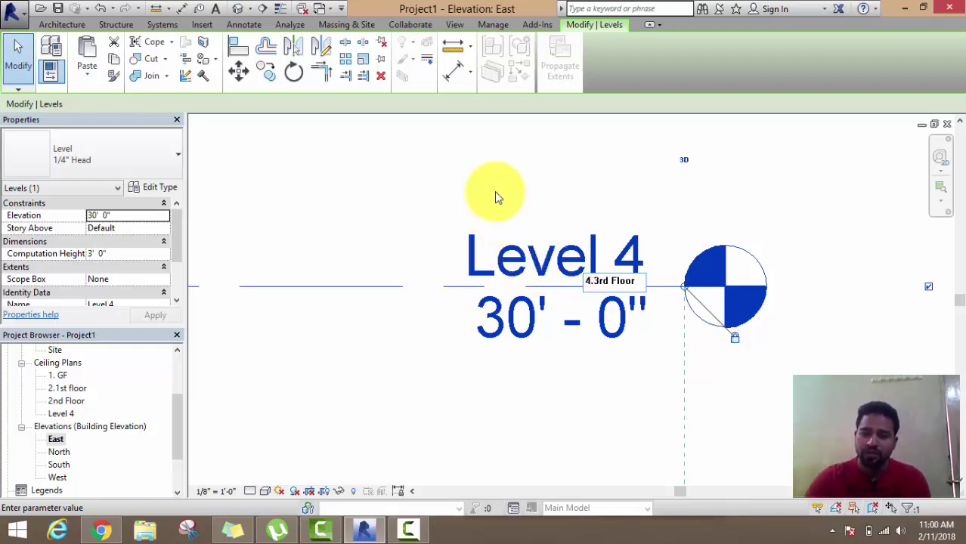
click(494, 193)
click(513, 272)
- Rename the 2nd Floor level to '3.2nd Floor' and rename its matching views
scroll(511, 278, down, 2)
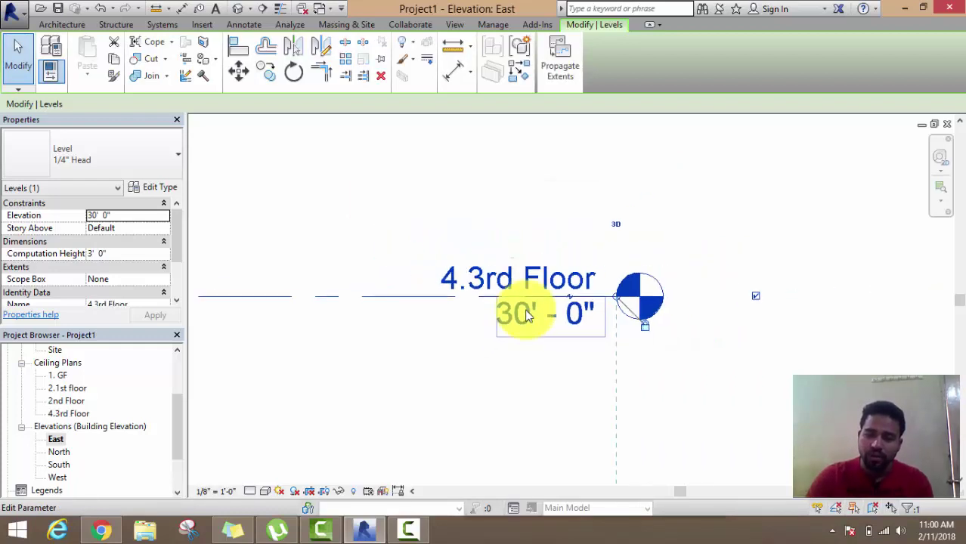
scroll(521, 313, down, 2)
scroll(520, 333, down, 2)
scroll(506, 333, up, 3)
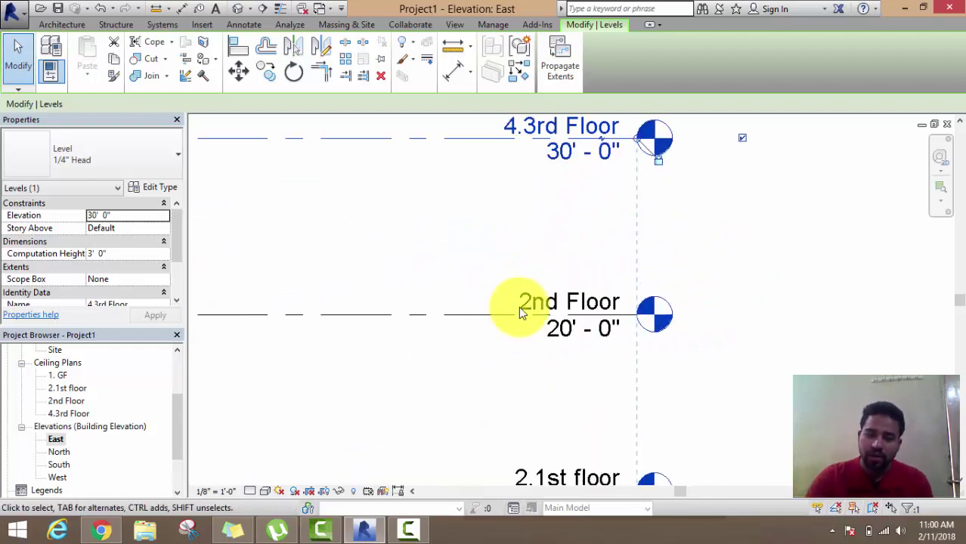
click(524, 302)
click(528, 302)
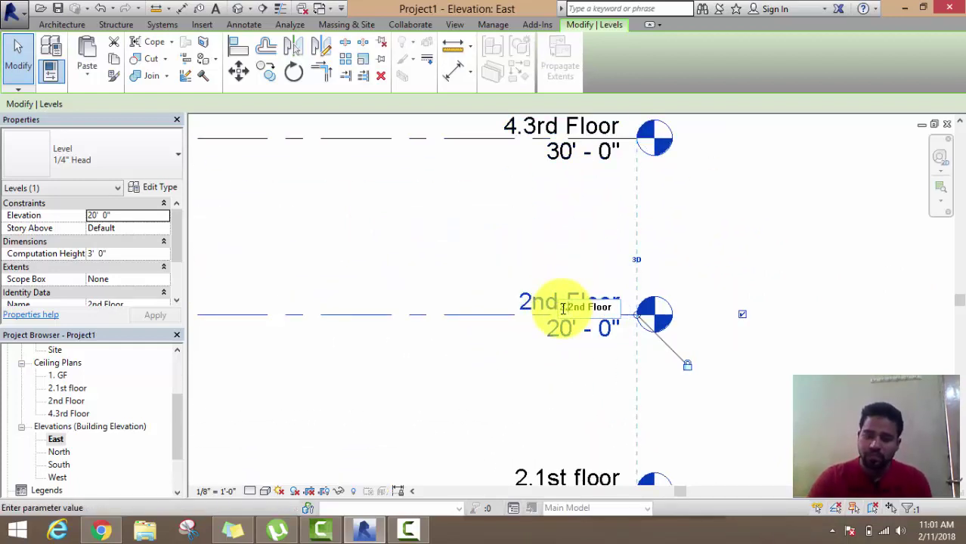
text(3.)
key(Return)
click(517, 270)
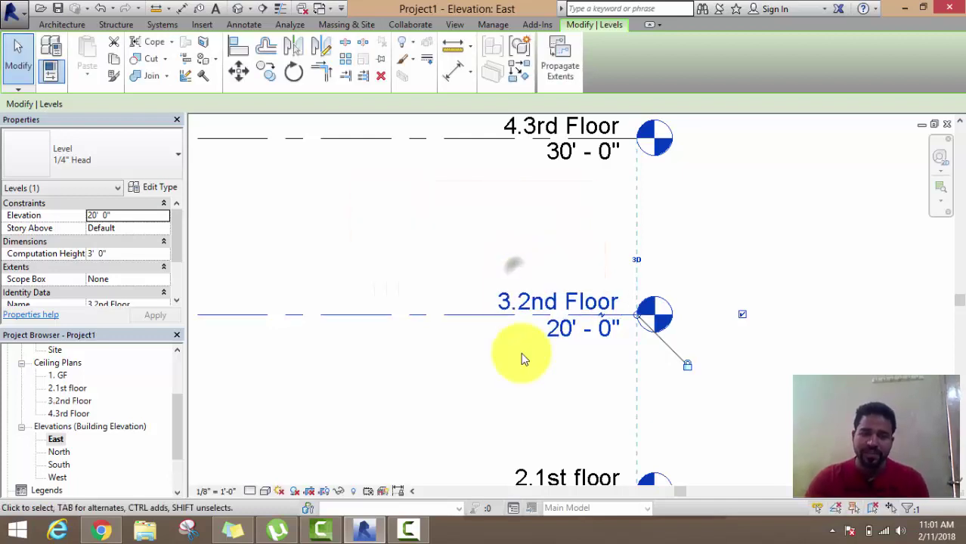
- Frame all four levels and select 3.2nd Floor and 4.3rd Floor to check them
scroll(522, 359, down, 3)
mouse_move(524, 388)
middle_down()
mouse_move(545, 291)
mouse_move(561, 352)
middle_up()
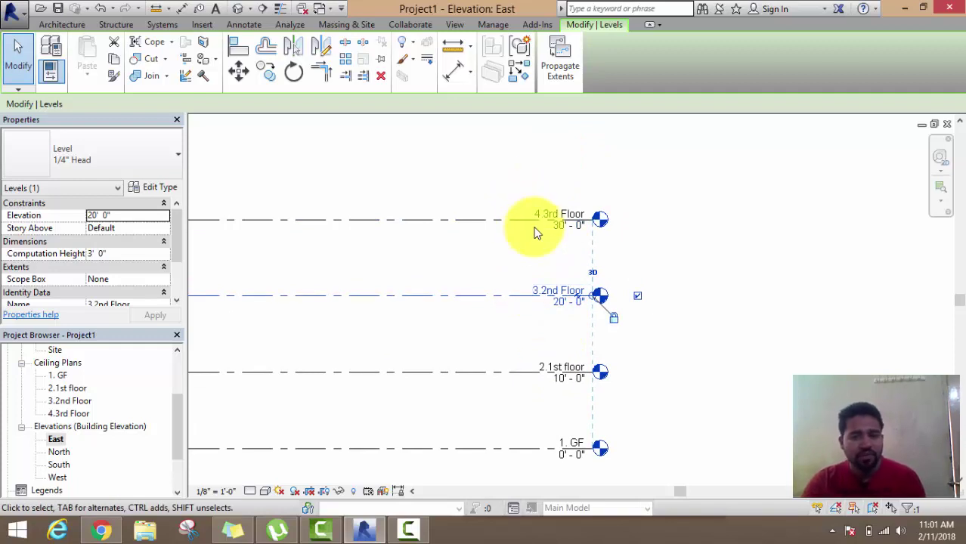
middle_drag(524, 258, 563, 252)
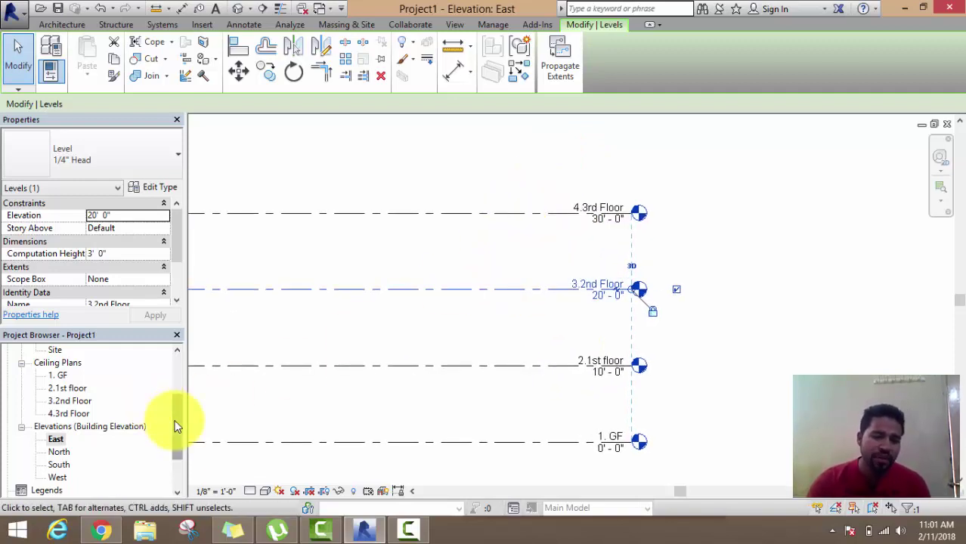
drag(174, 427, 175, 380)
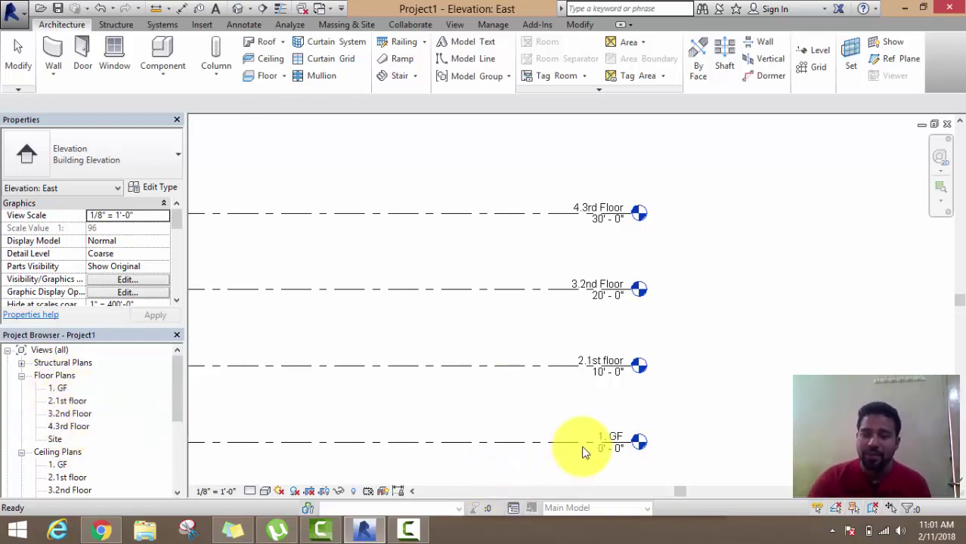
click(572, 290)
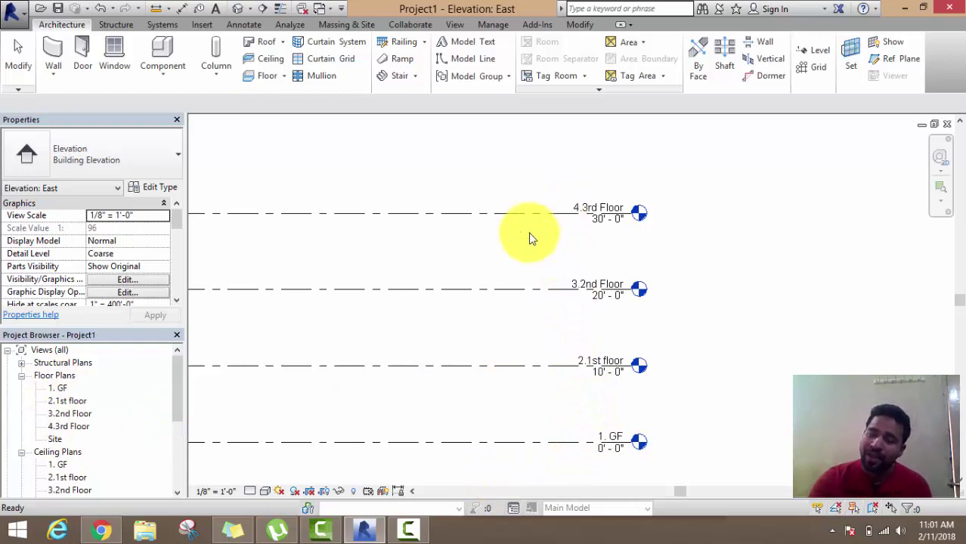
middle_drag(622, 271, 783, 273)
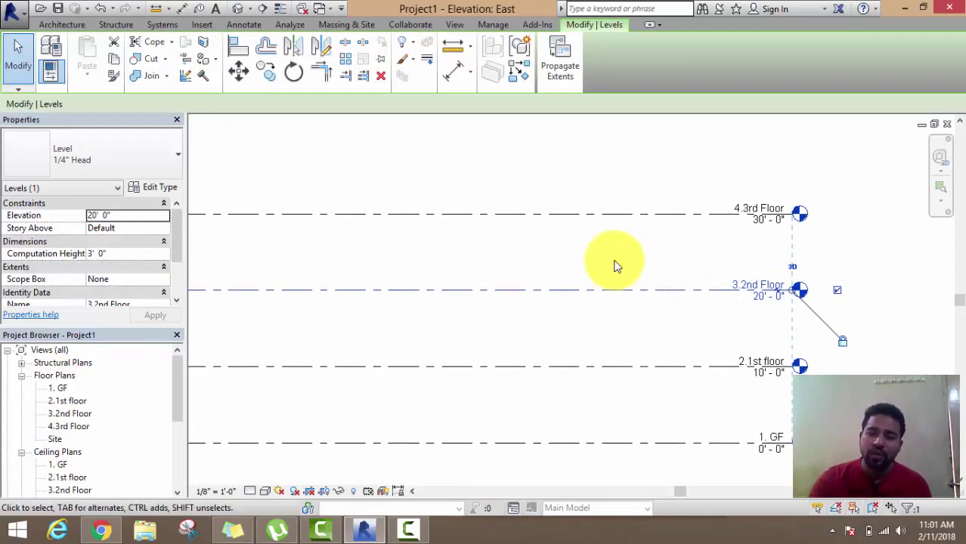
click(548, 261)
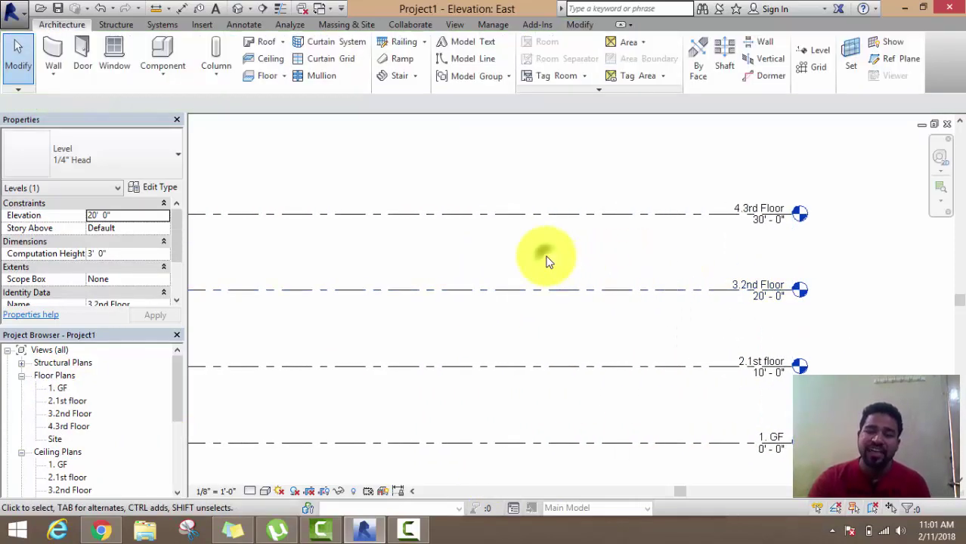
click(517, 215)
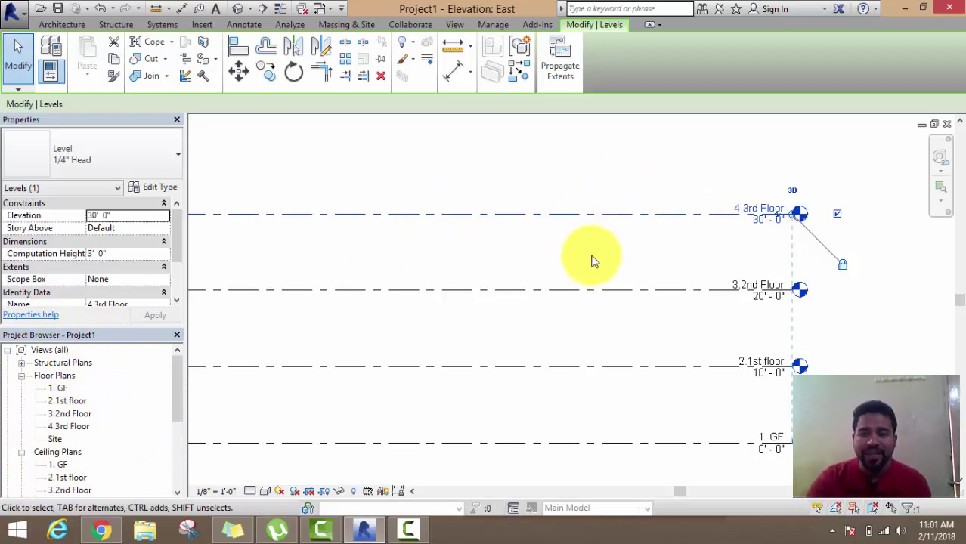
mouse_move(594, 261)
middle_down()
mouse_move(683, 261)
mouse_move(916, 227)
middle_up()
scroll(858, 227, down, 3)
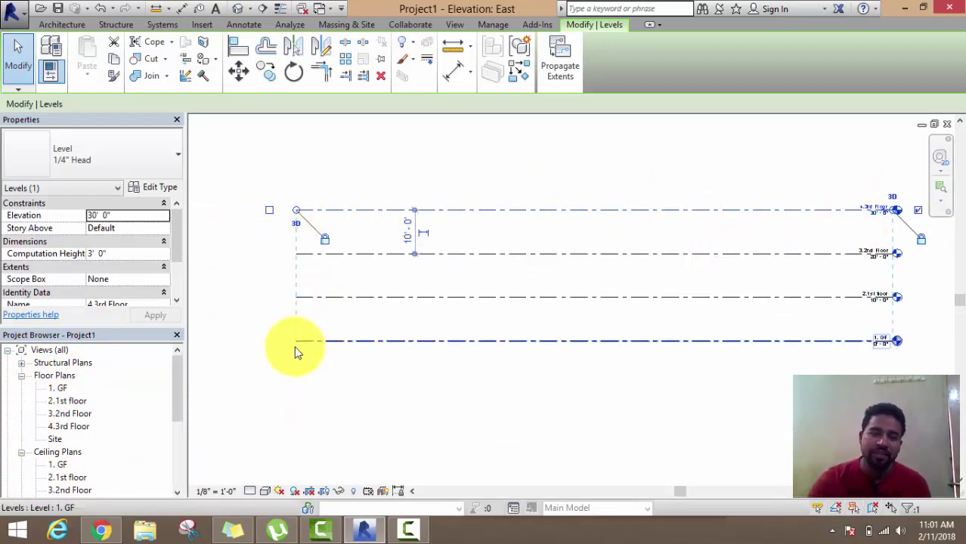
- In the level type properties, toggle the Symbol at End 1 Default head and apply
click(169, 189)
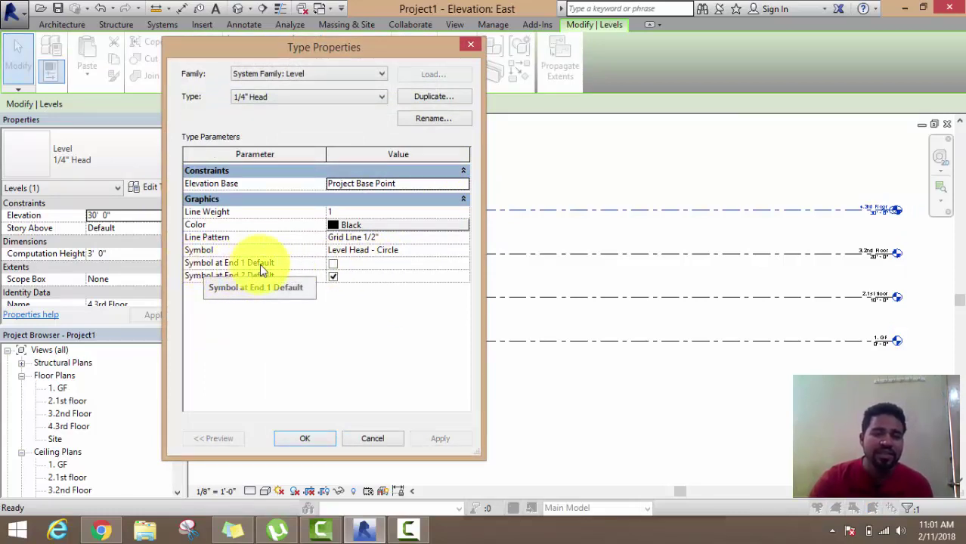
click(334, 263)
click(440, 438)
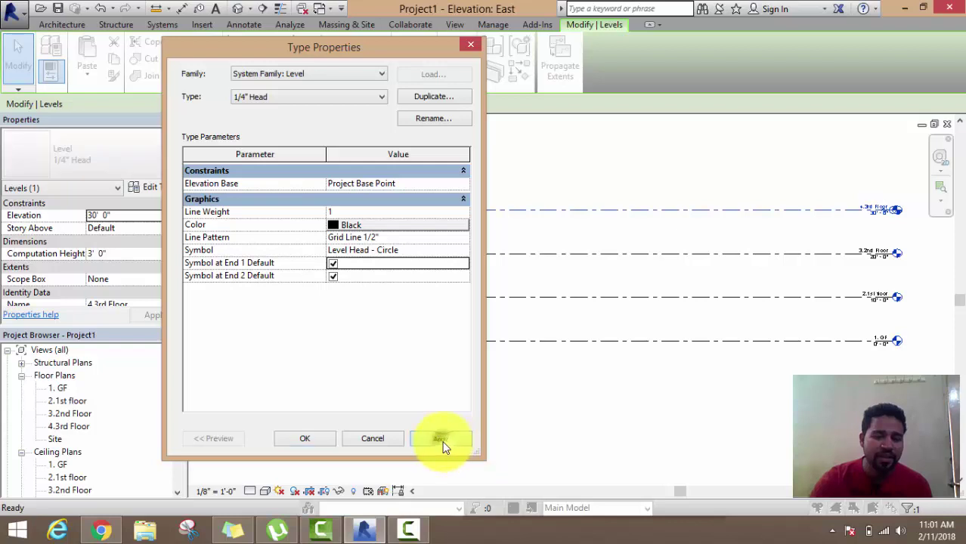
drag(287, 54, 529, 62)
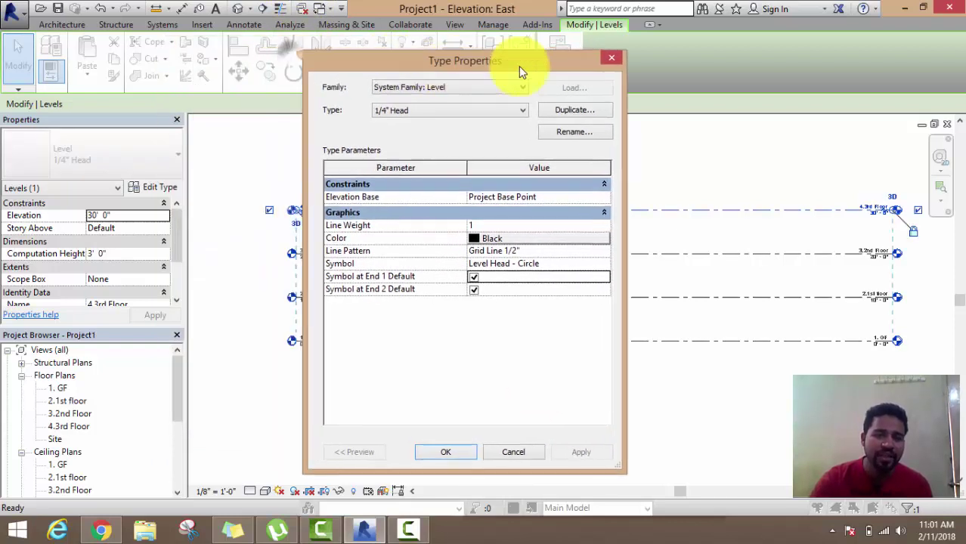
click(326, 362)
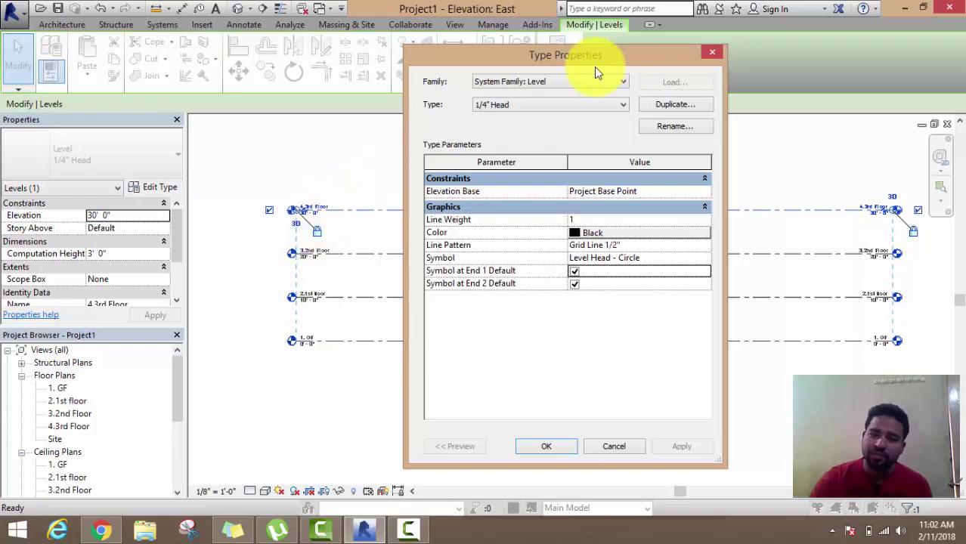
drag(594, 56, 224, 31)
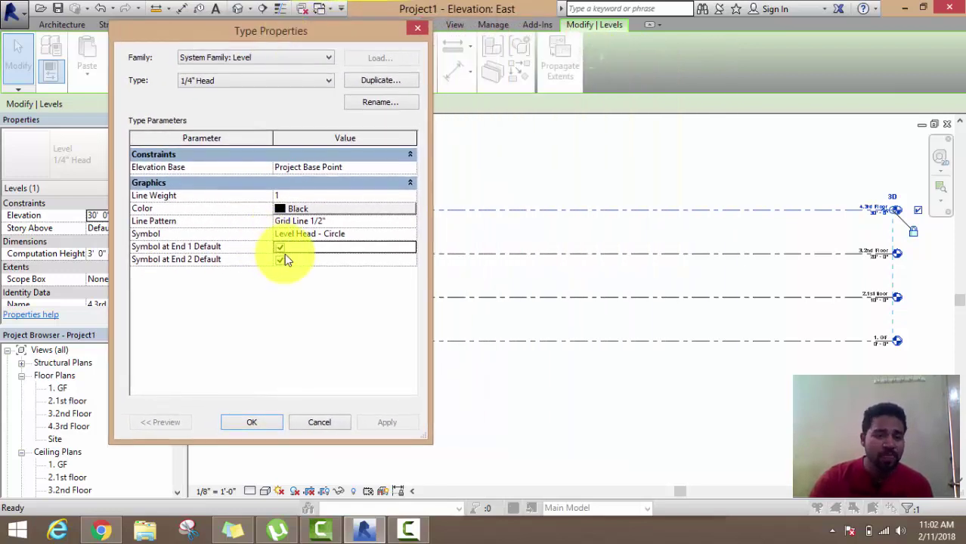
click(385, 421)
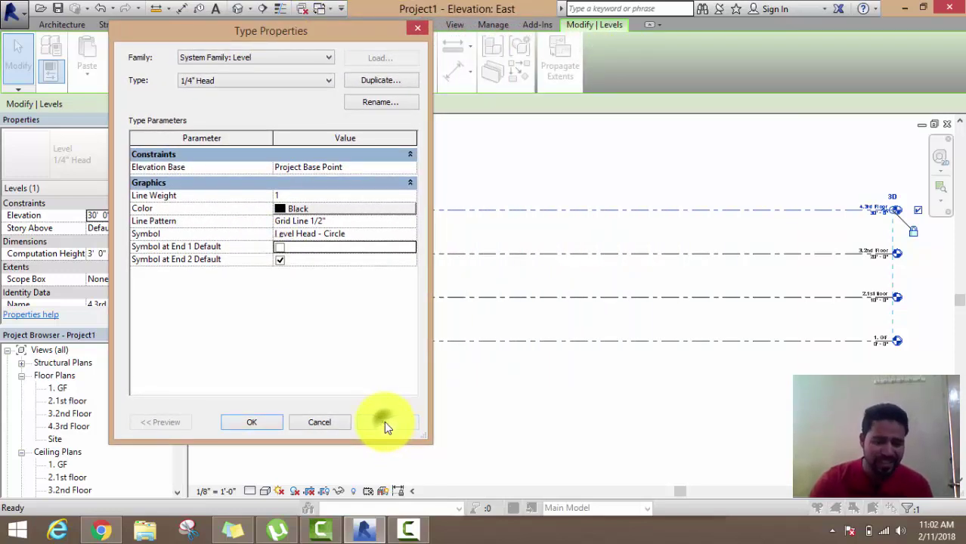
- Keep line weight at 1 and apply the Level Head - No Bubble symbol
click(318, 195)
click(409, 198)
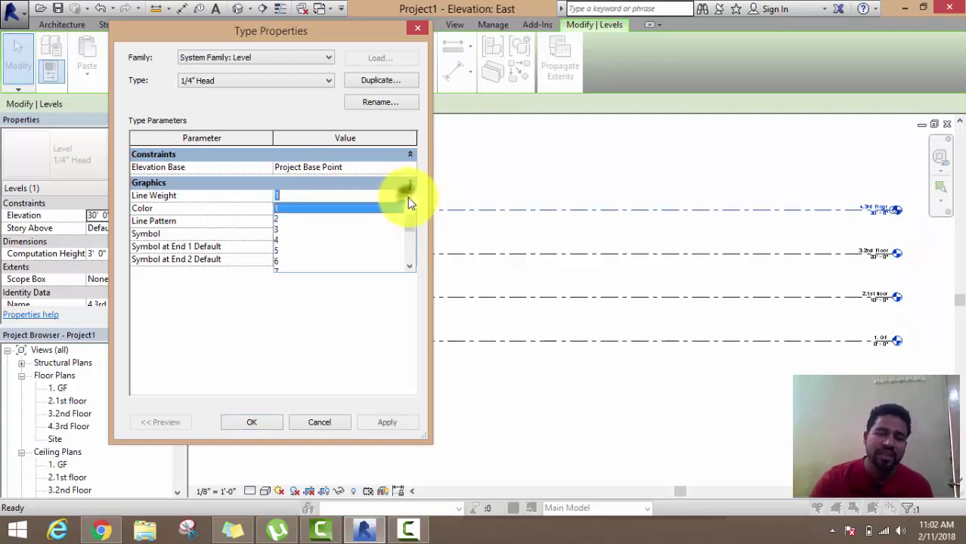
click(409, 198)
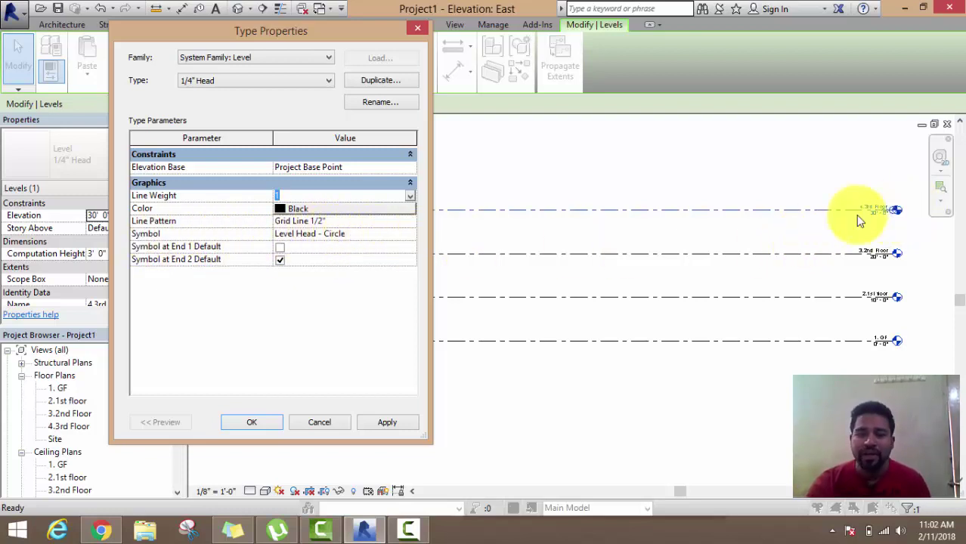
click(411, 235)
click(410, 233)
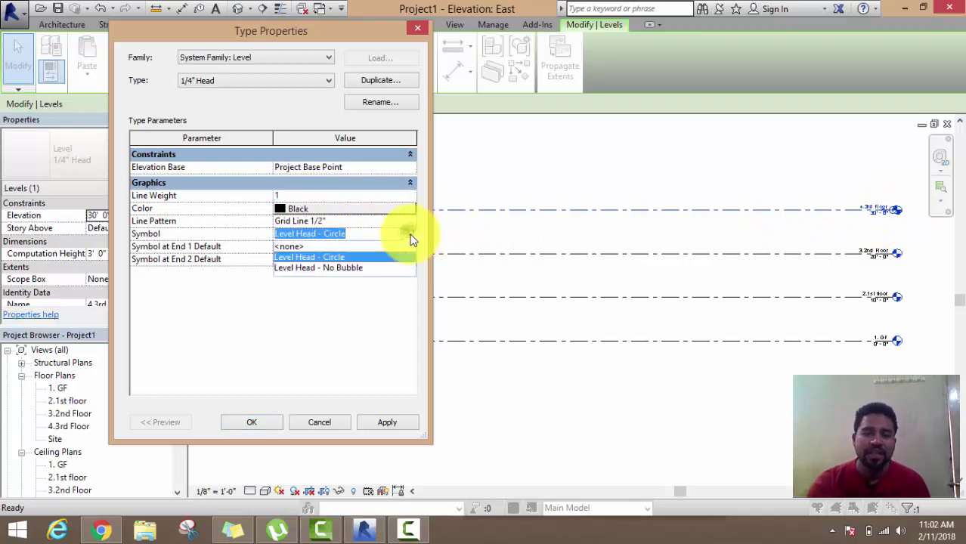
click(382, 269)
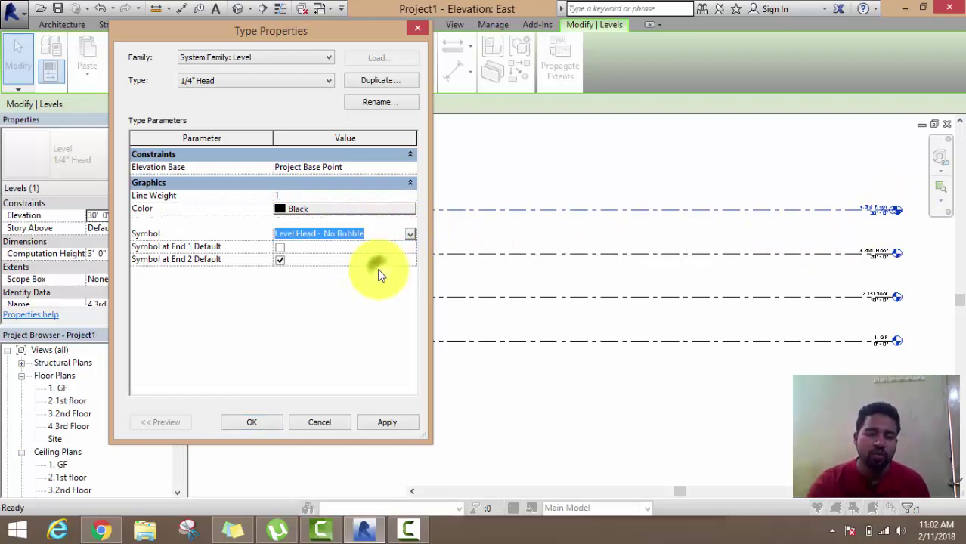
click(385, 423)
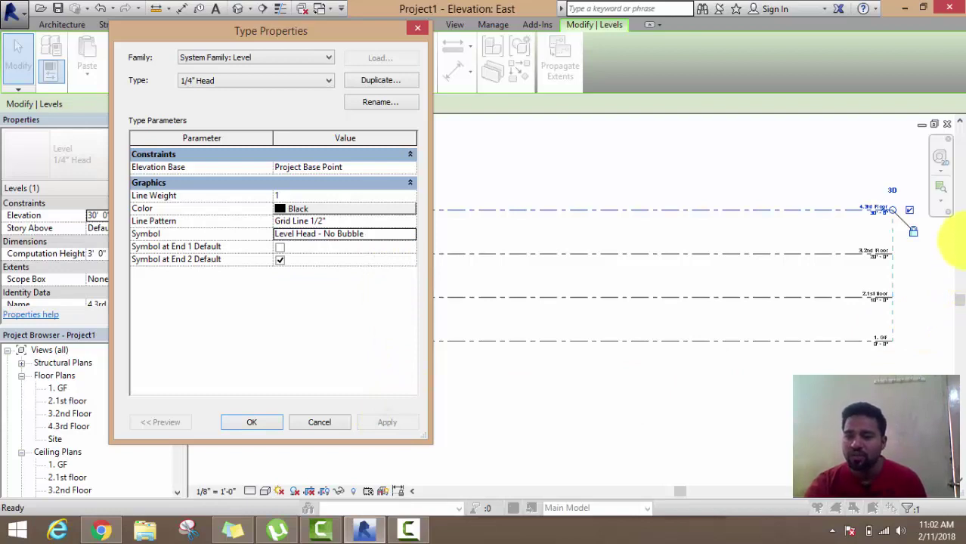
- Try setting the head symbol to none, then apply Level Head - Circle instead
click(406, 235)
click(409, 233)
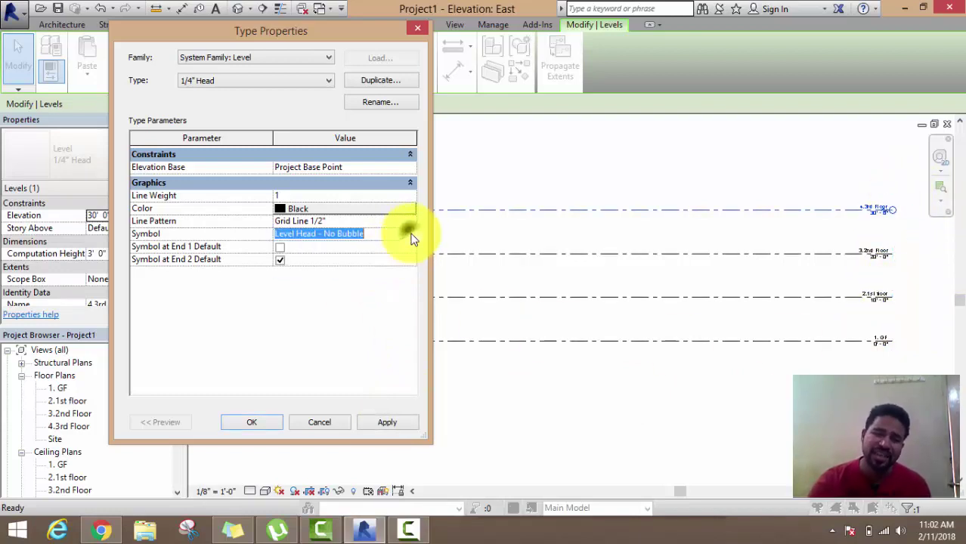
click(409, 234)
click(395, 250)
click(409, 235)
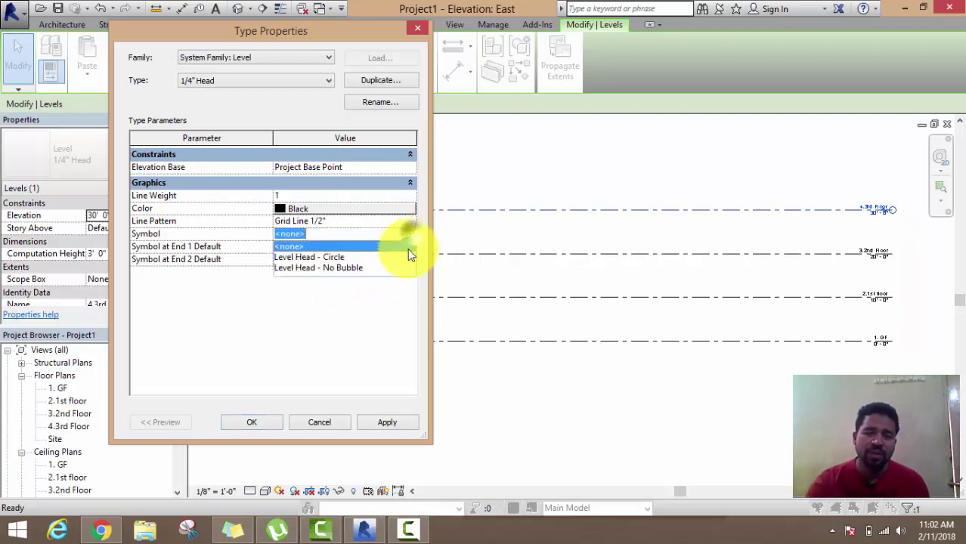
click(320, 259)
click(382, 421)
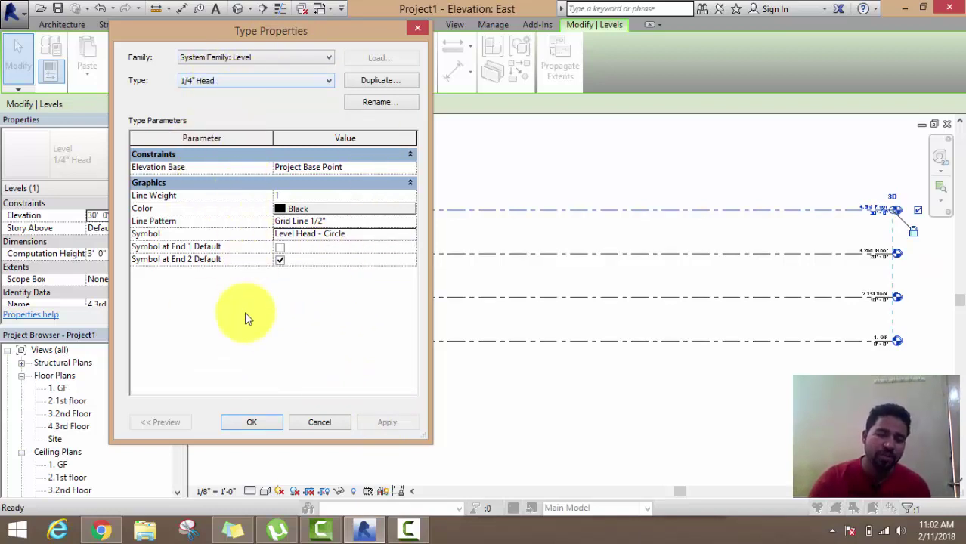
- Close the type settings and add an elbow to offset the 1. GF level head downward
click(260, 420)
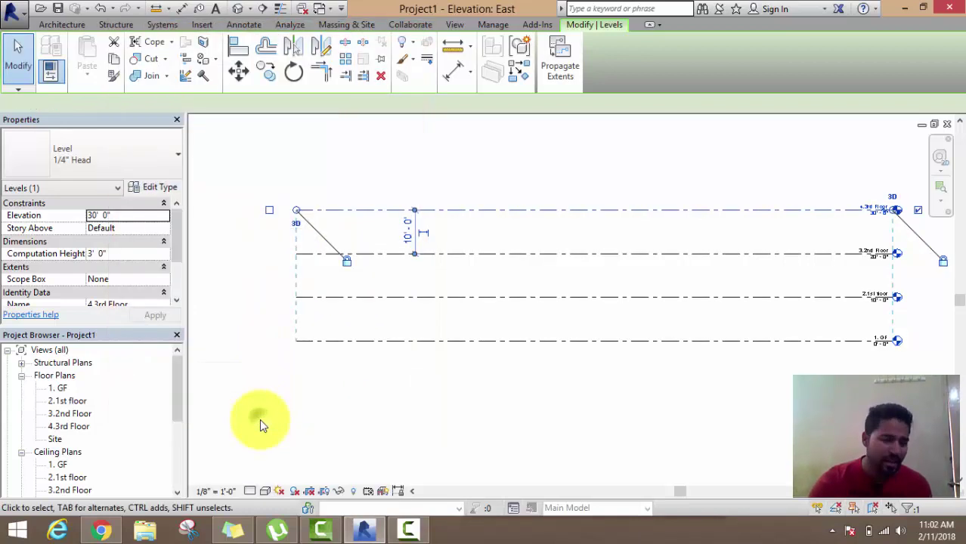
click(378, 396)
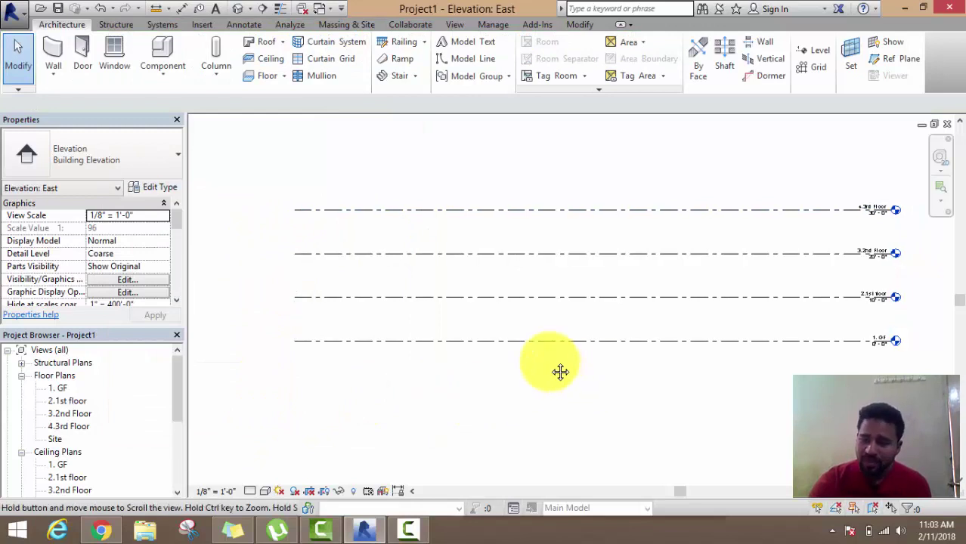
middle_drag(559, 371, 386, 343)
scroll(696, 314, up, 3)
click(639, 328)
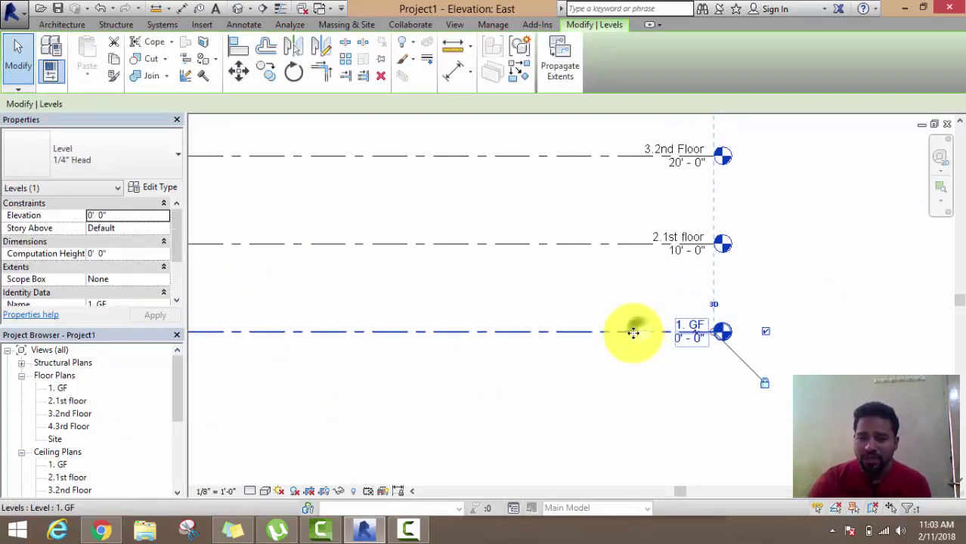
scroll(694, 338, up, 2)
scroll(696, 347, up, 2)
middle_drag(722, 363, 712, 287)
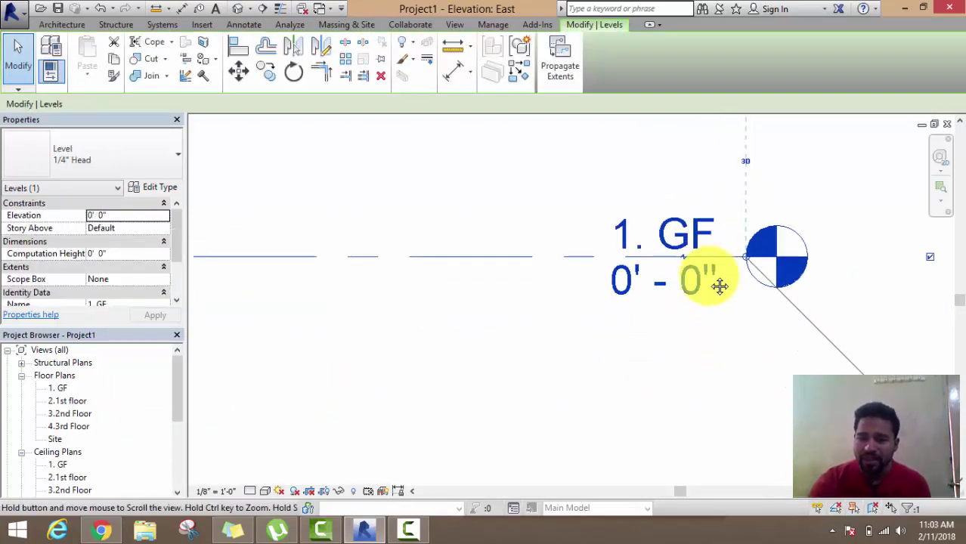
click(672, 244)
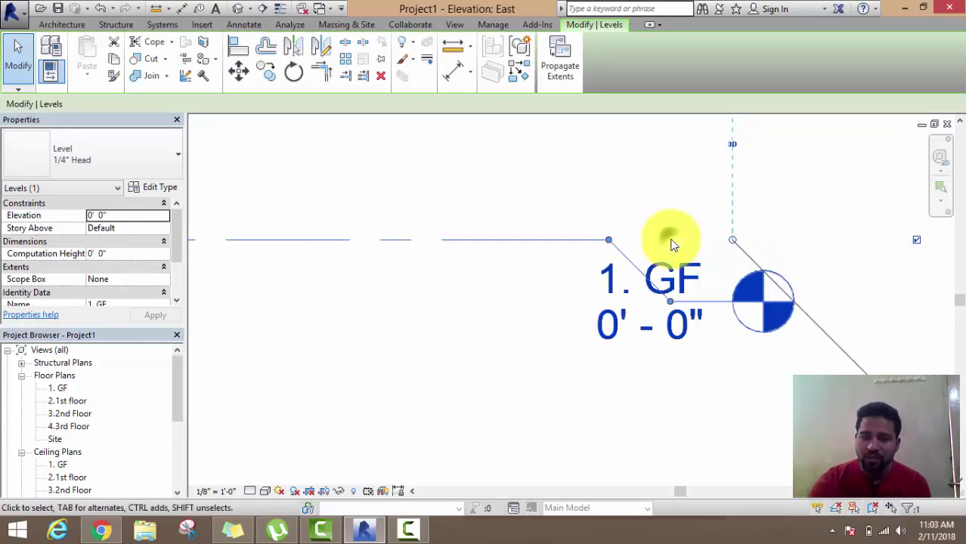
mouse_move(673, 281)
mouse_down()
mouse_move(690, 183)
mouse_move(686, 263)
mouse_move(686, 197)
mouse_up()
- Check the 2.1st floor level's 10' spacing to 1. GF, leaving it unchanged
scroll(672, 340, down, 4)
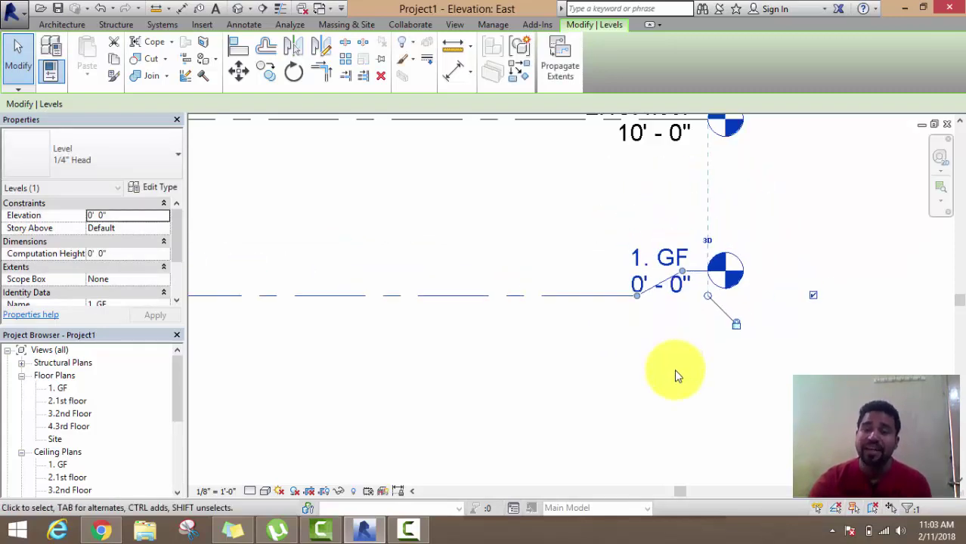
scroll(673, 356, down, 1)
middle_drag(630, 318, 669, 198)
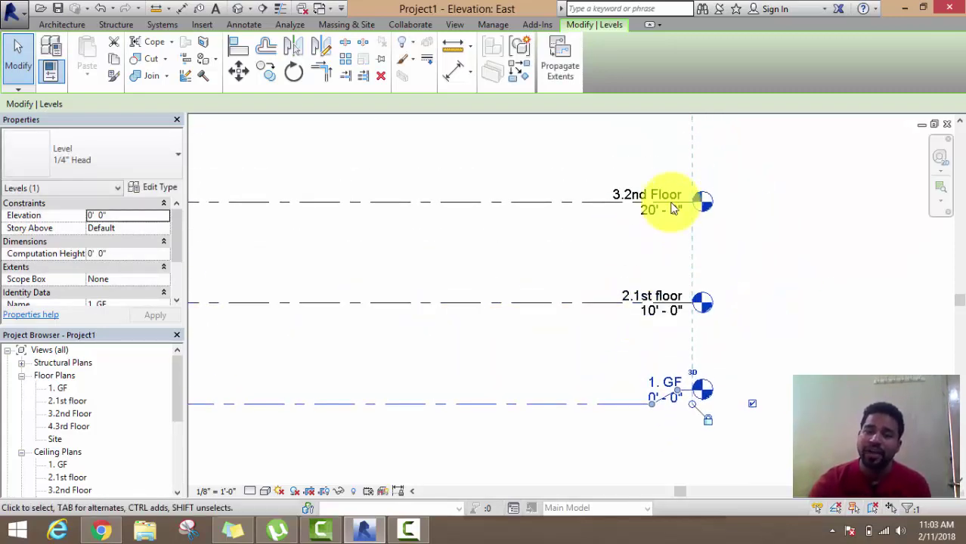
scroll(662, 226, down, 2)
scroll(626, 233, down, 1)
middle_drag(461, 236, 552, 268)
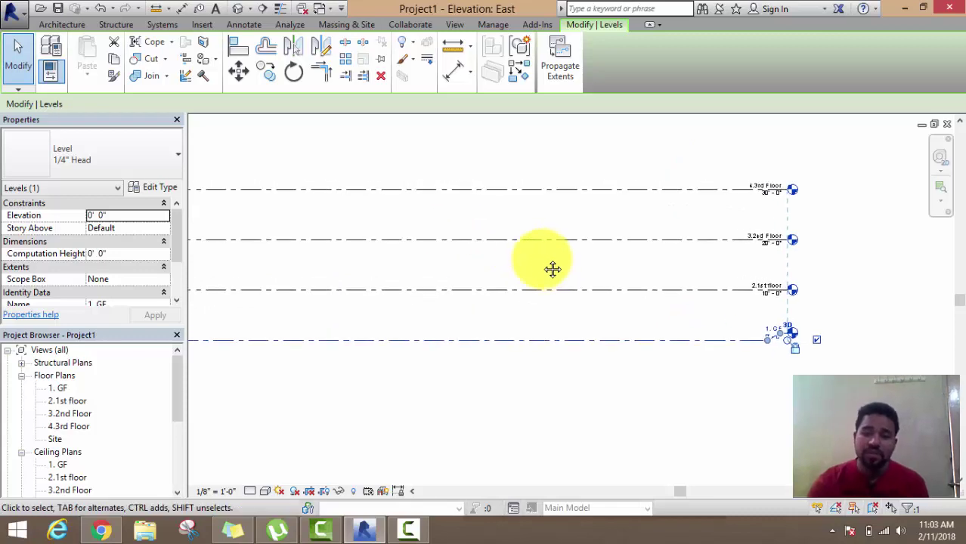
middle_drag(483, 306, 549, 305)
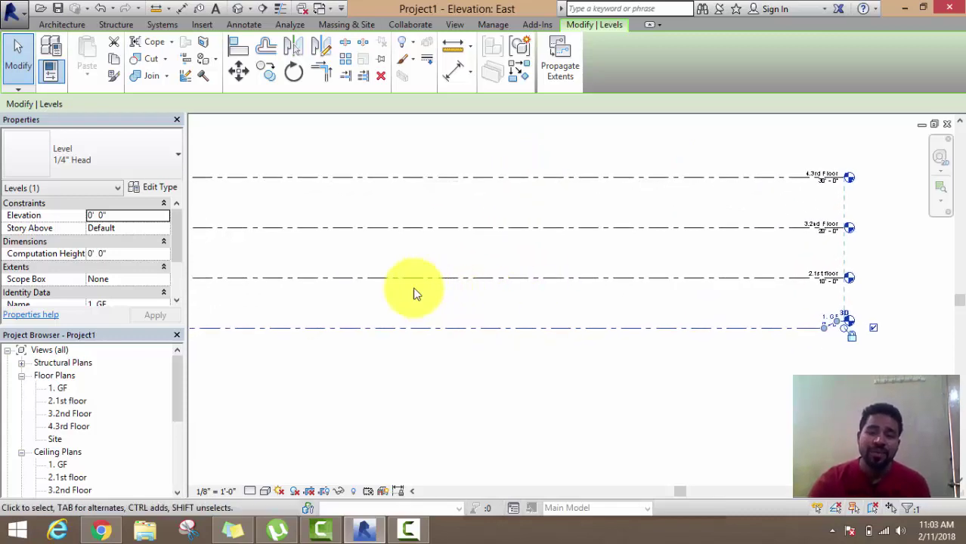
click(509, 279)
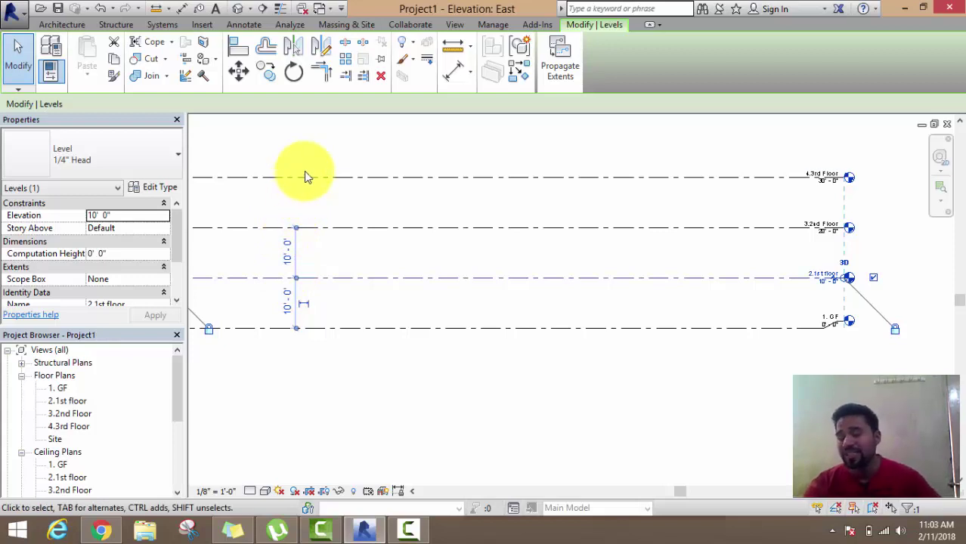
click(287, 310)
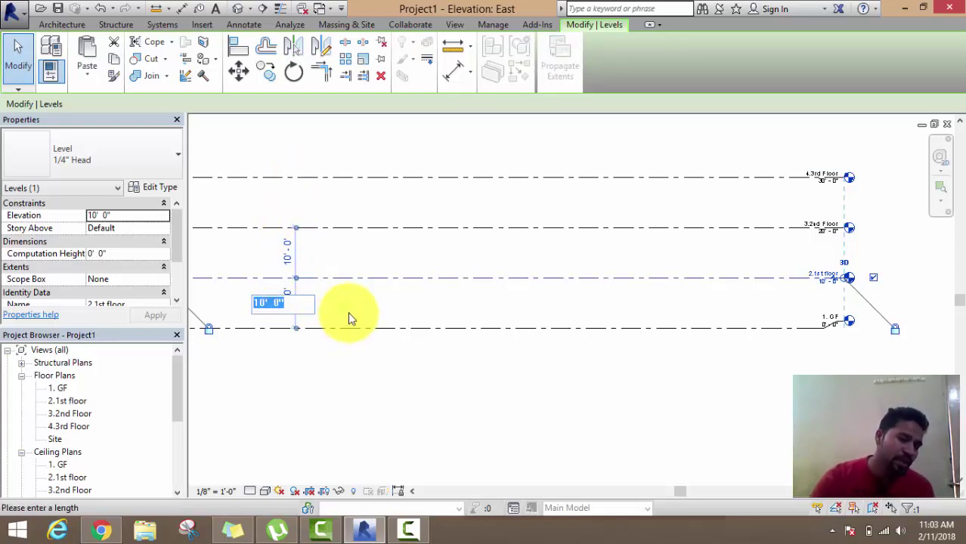
key(Escape)
key(Escape)
- Check the 4.3rd Floor level's 10' spacing to the level below, leaving it unchanged
click(374, 178)
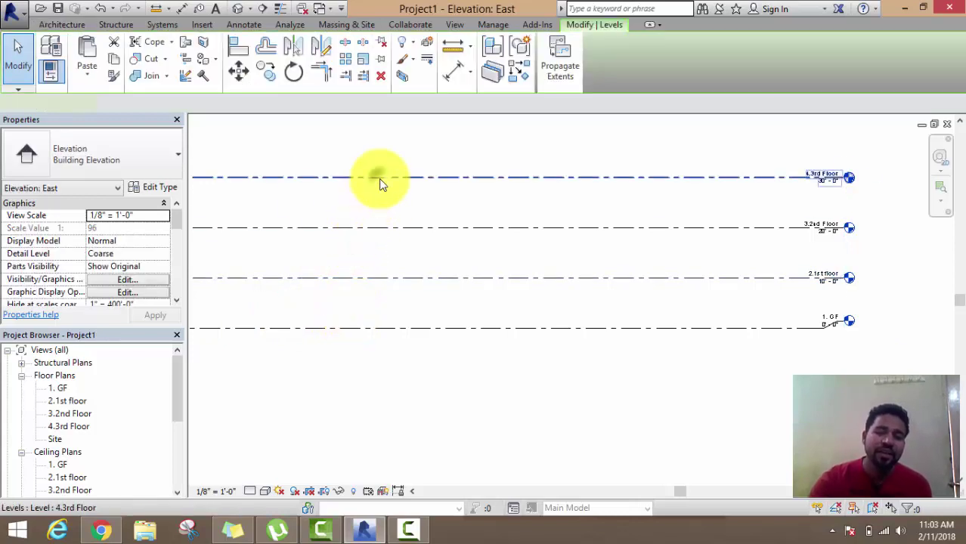
middle_drag(333, 208, 433, 221)
click(426, 219)
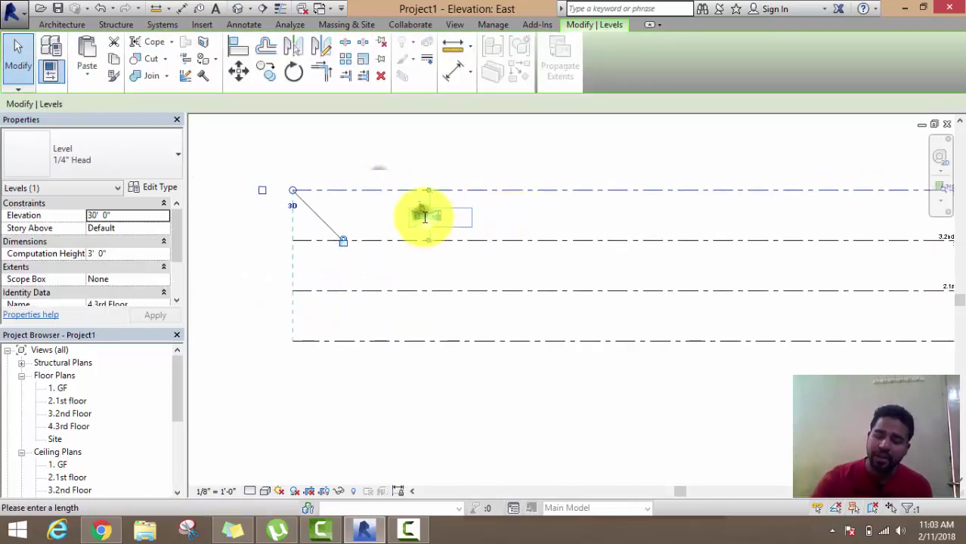
text(10')
key(Return)
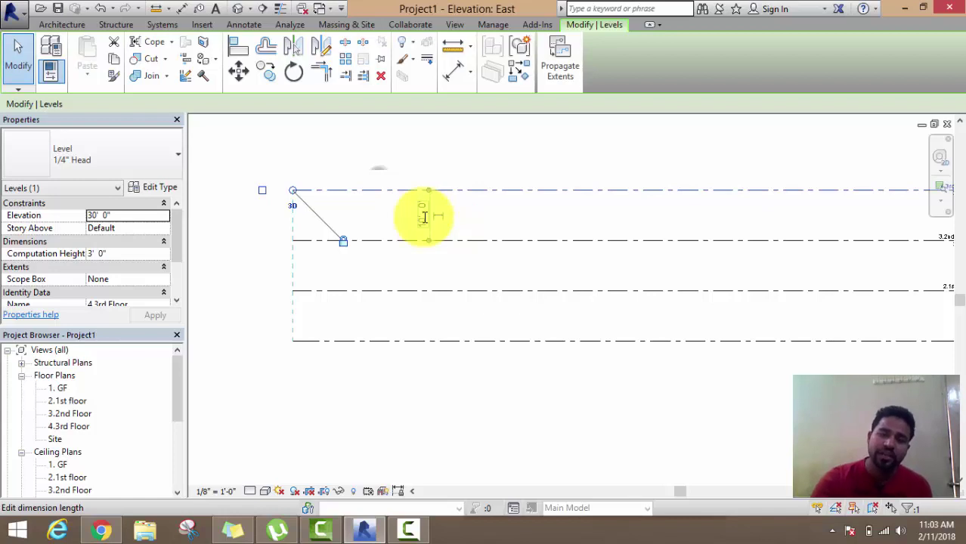
key(Escape)
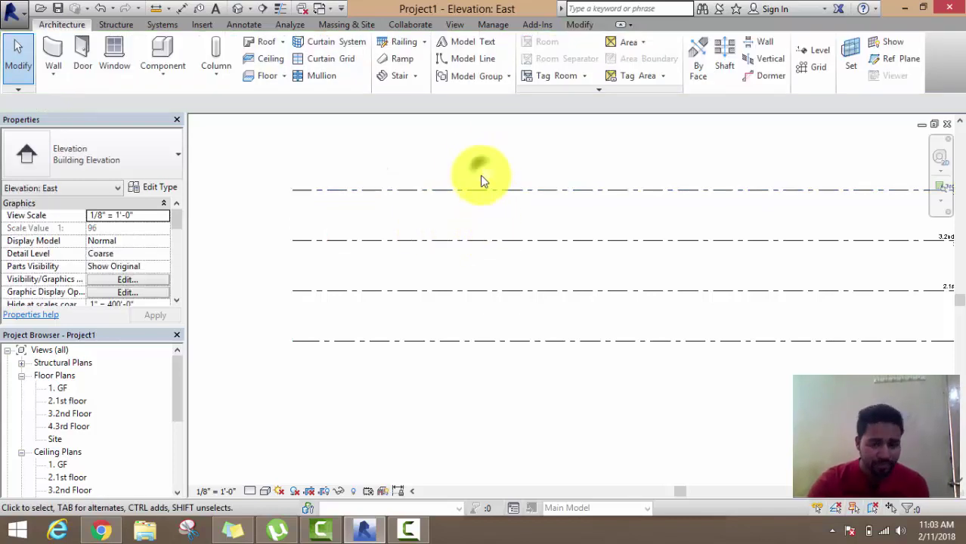
scroll(484, 178, down, 3)
middle_drag(493, 175, 478, 197)
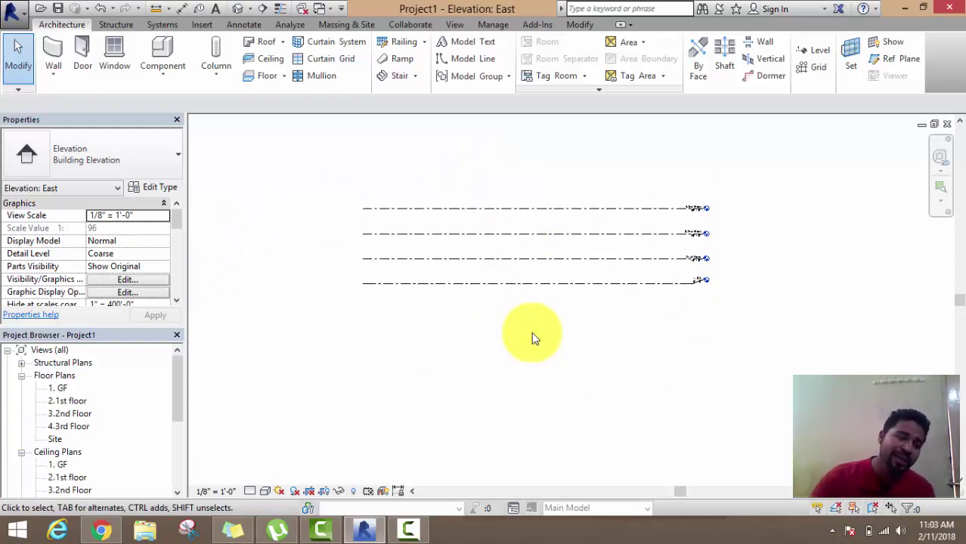
- Switch to the 1. GF floor plan listed under Floor Plans in the Project Browser
double_click(60, 389)
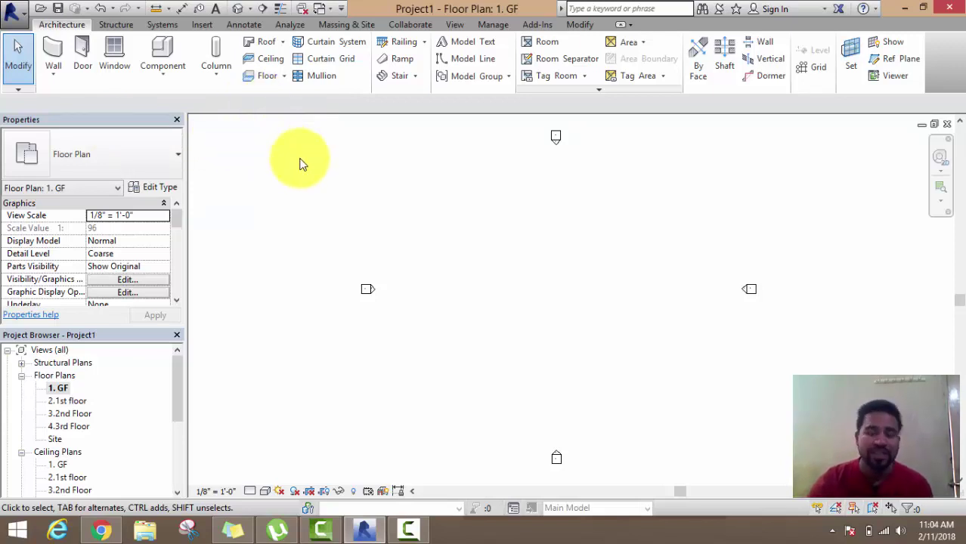
click(453, 25)
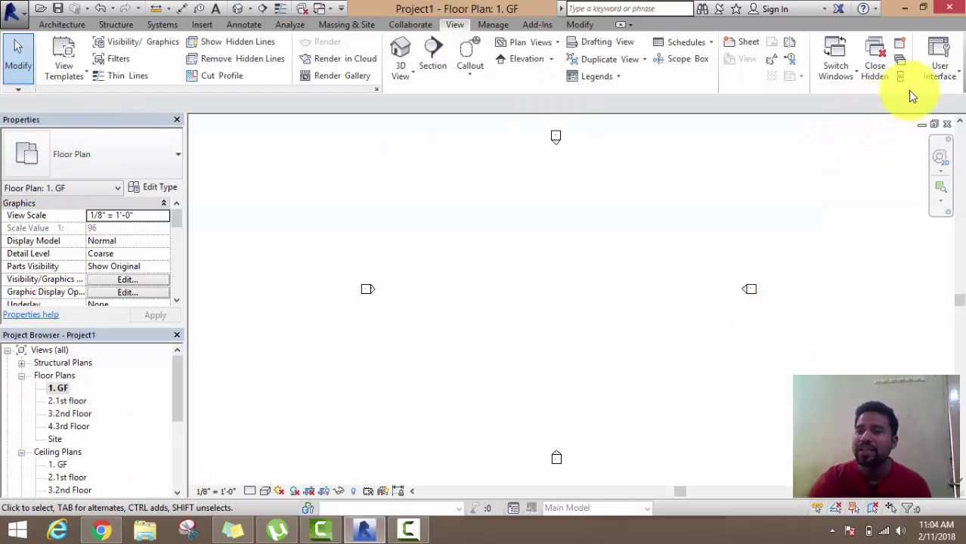
click(944, 79)
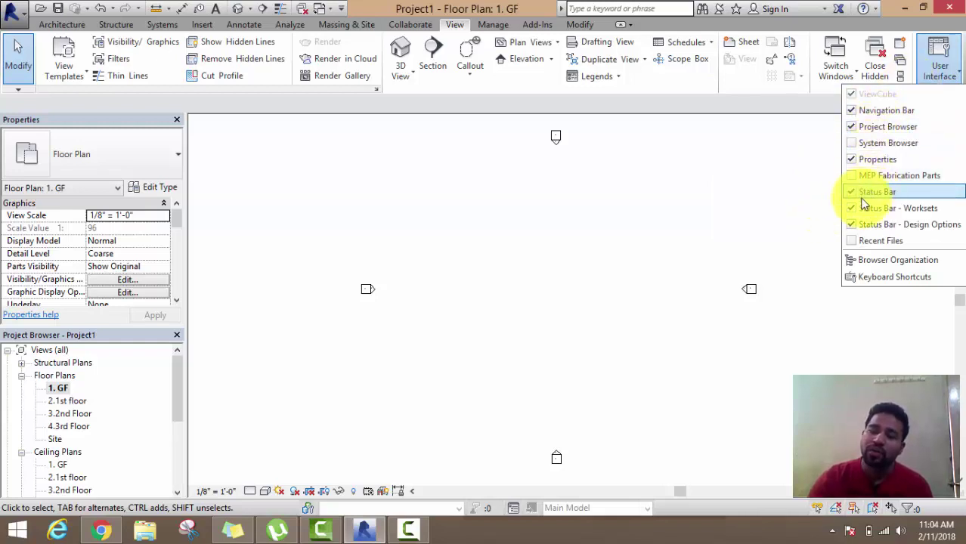
click(563, 240)
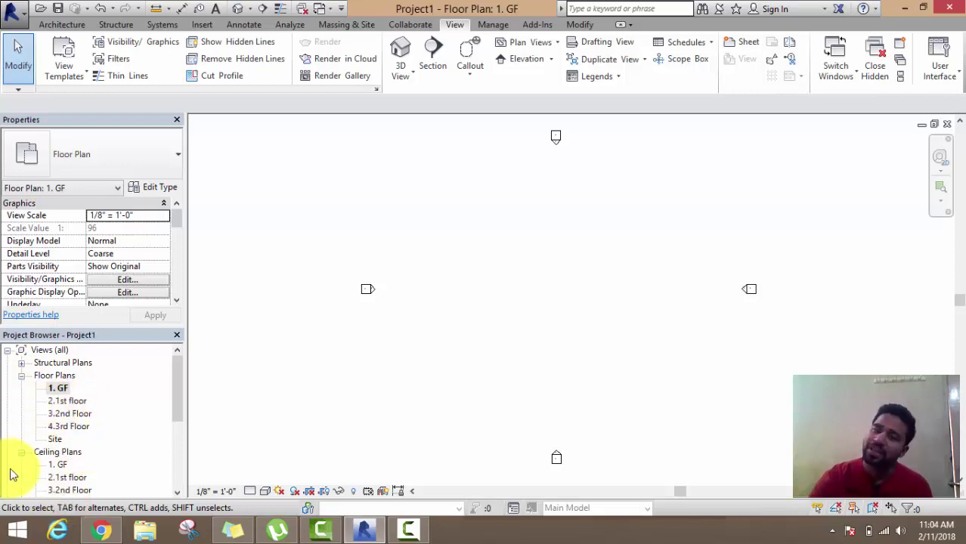
click(60, 25)
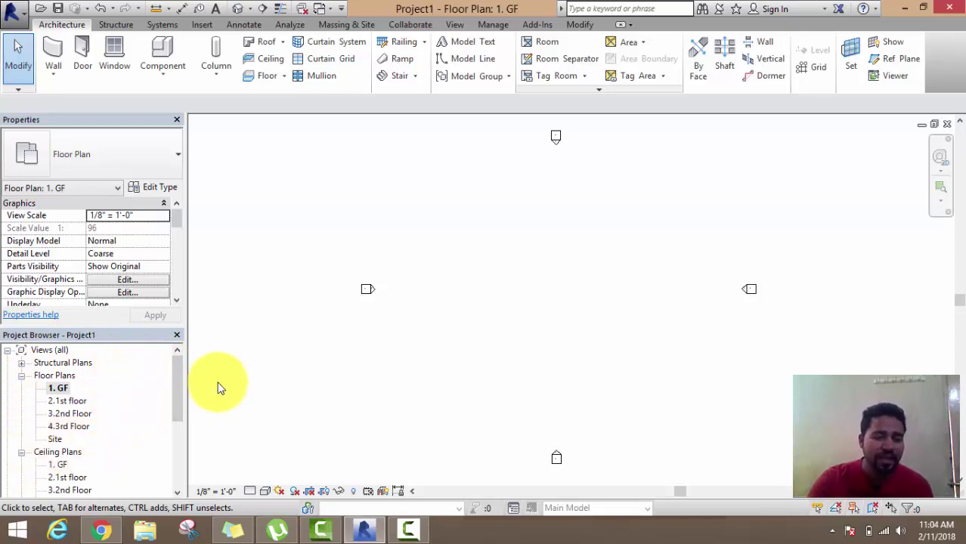
click(177, 403)
drag(176, 403, 179, 453)
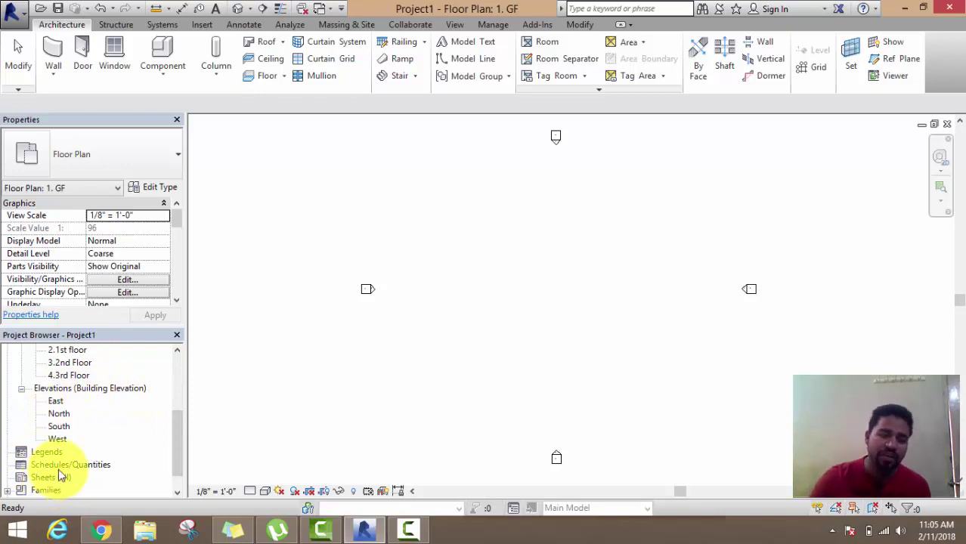
drag(175, 448, 182, 394)
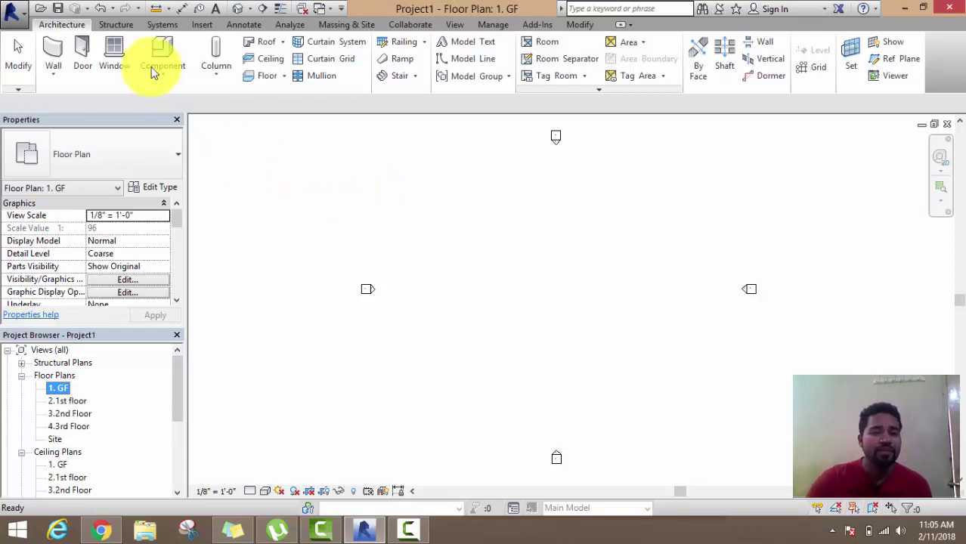
mouse_move(52, 49)
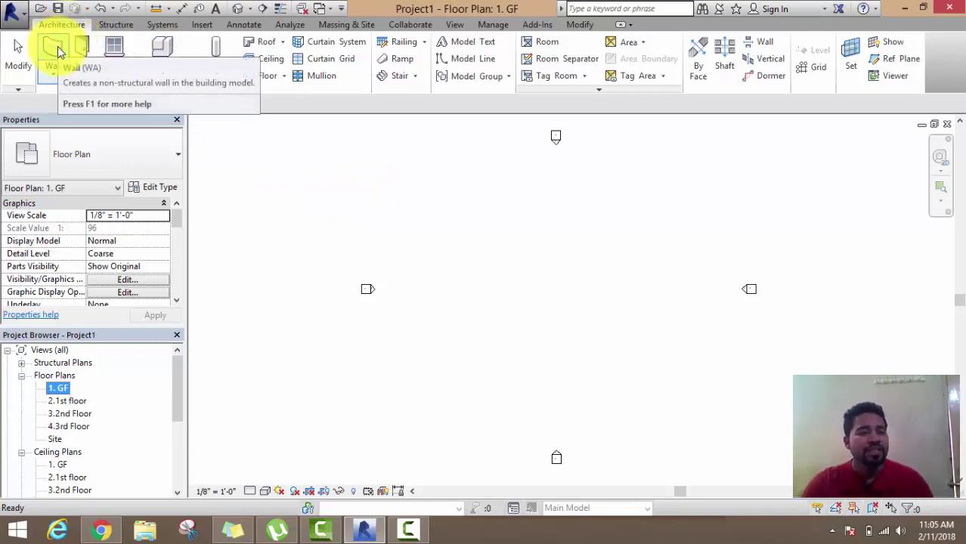
- Start the Wall tool with Generic - 8" after browsing wall types, cancelling a trial wall
click(58, 45)
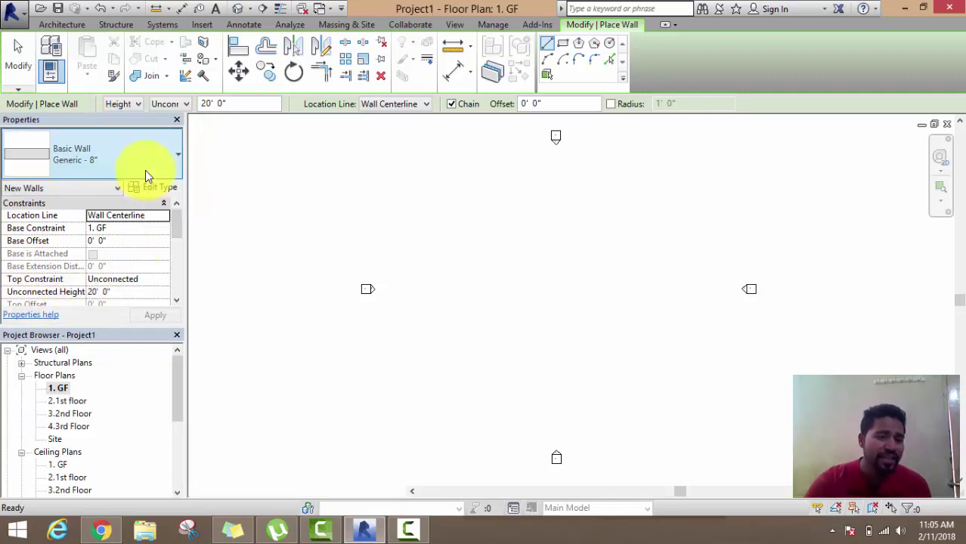
click(147, 173)
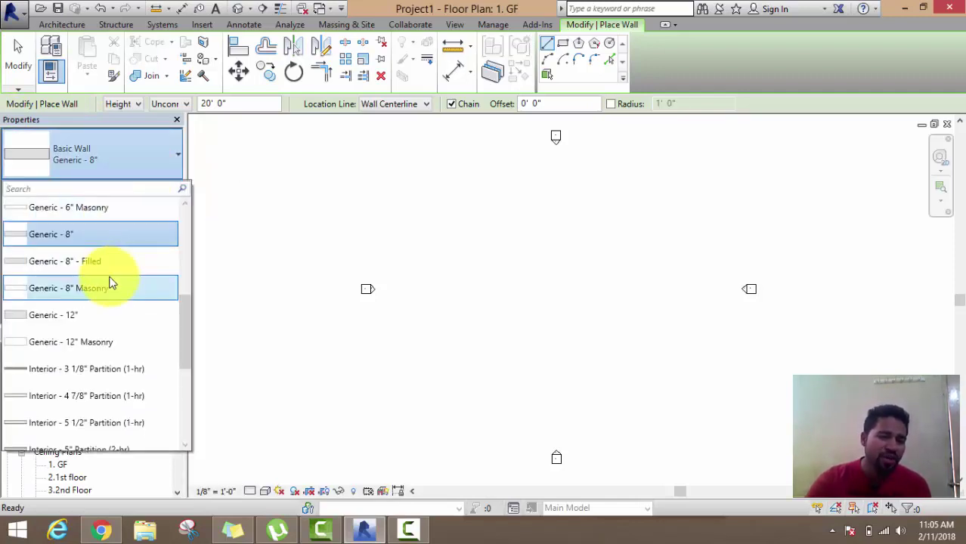
scroll(111, 285, down, 1)
scroll(109, 290, down, 2)
scroll(107, 287, down, 1)
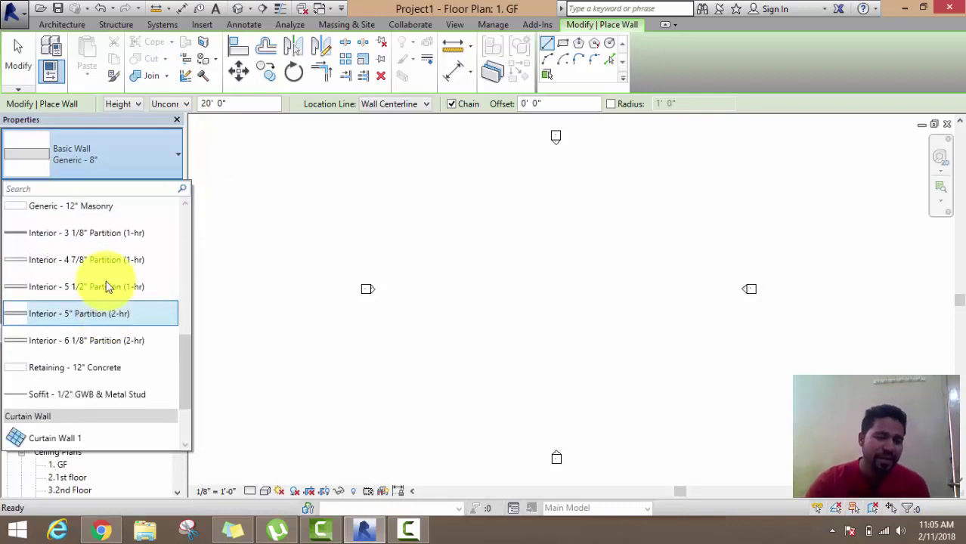
scroll(106, 310, down, 3)
scroll(104, 334, down, 1)
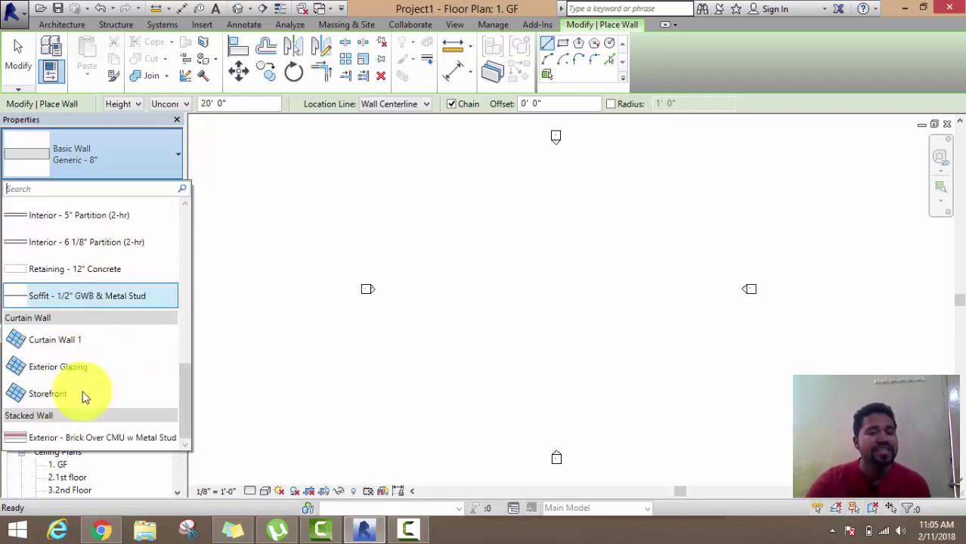
click(272, 249)
click(284, 230)
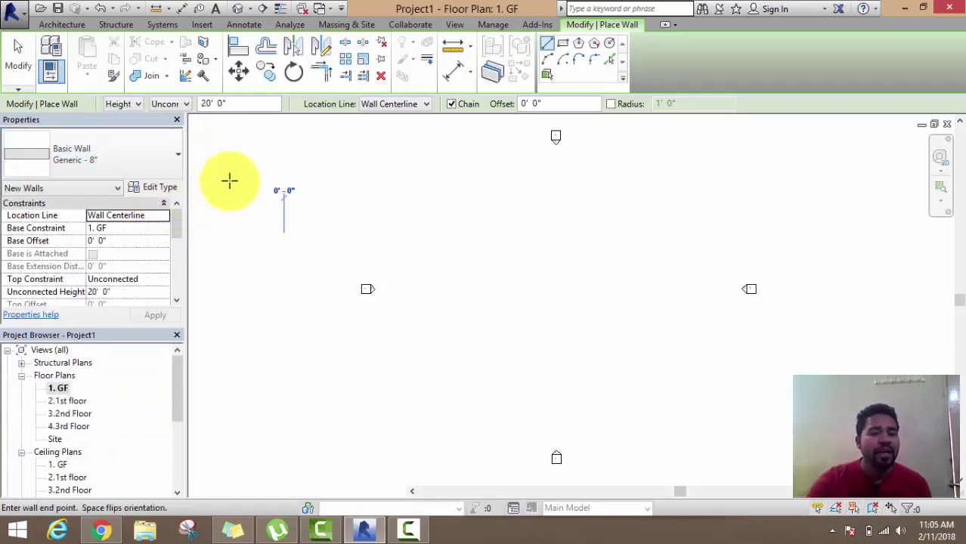
right_click(301, 182)
click(325, 190)
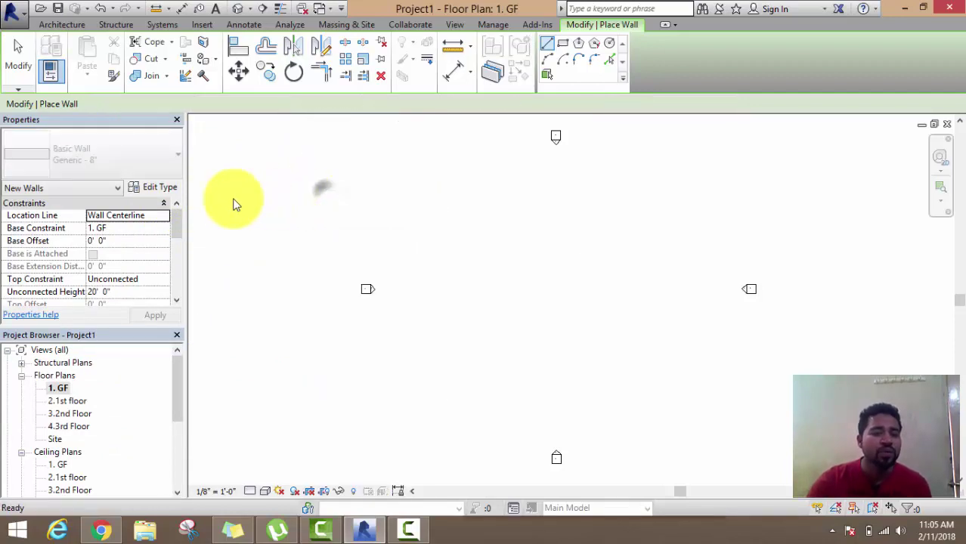
- Duplicate the Generic - 8" wall type as a new type named 'Wall 9"'
click(163, 193)
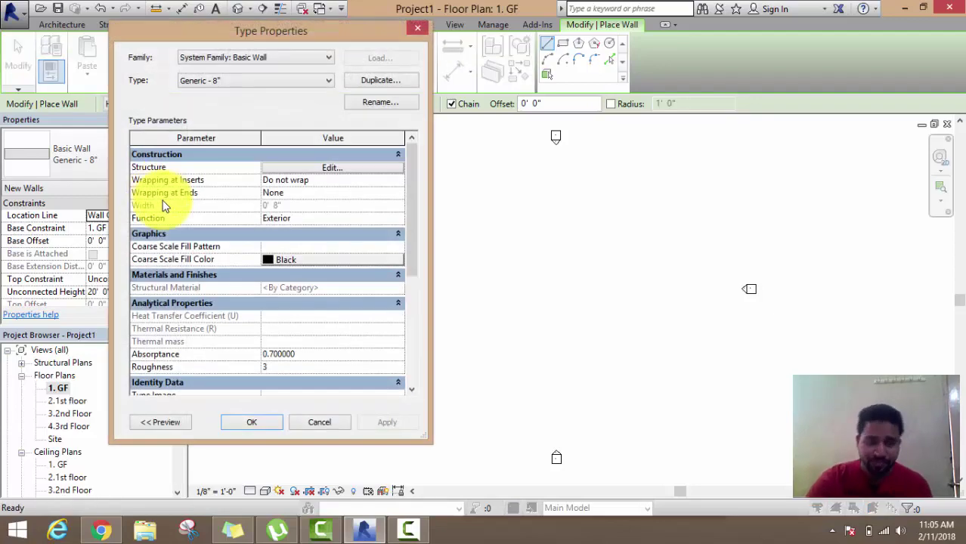
mouse_move(263, 36)
mouse_down()
mouse_move(325, 60)
mouse_move(436, 68)
mouse_up()
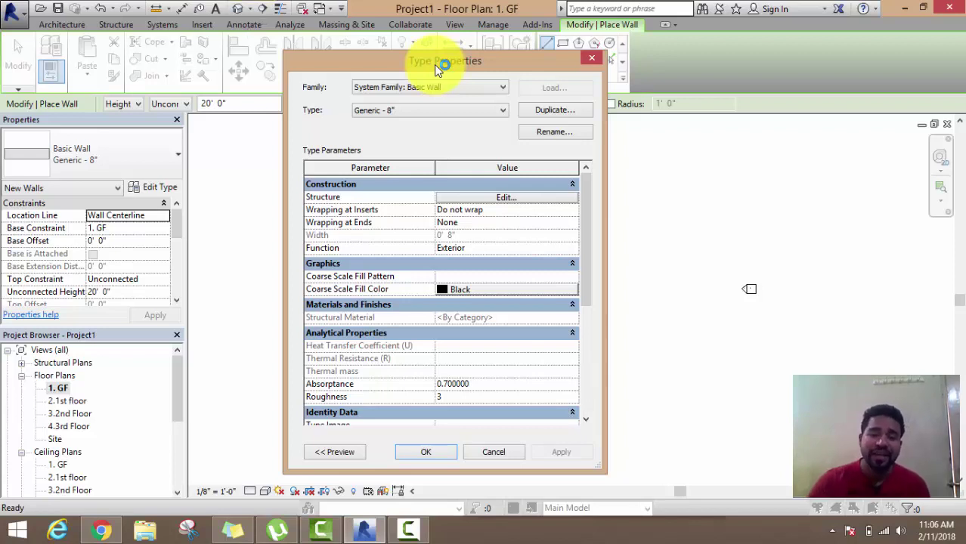
click(559, 112)
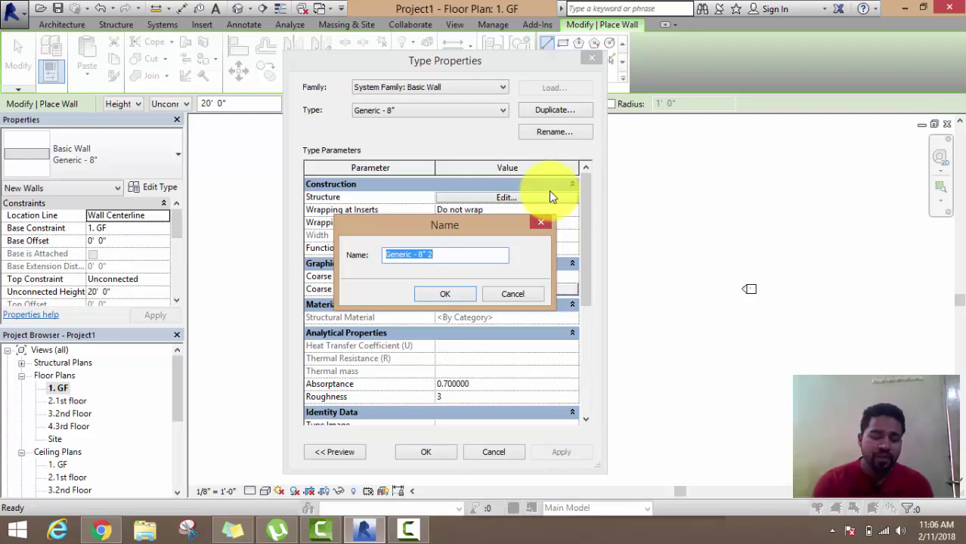
text(W)
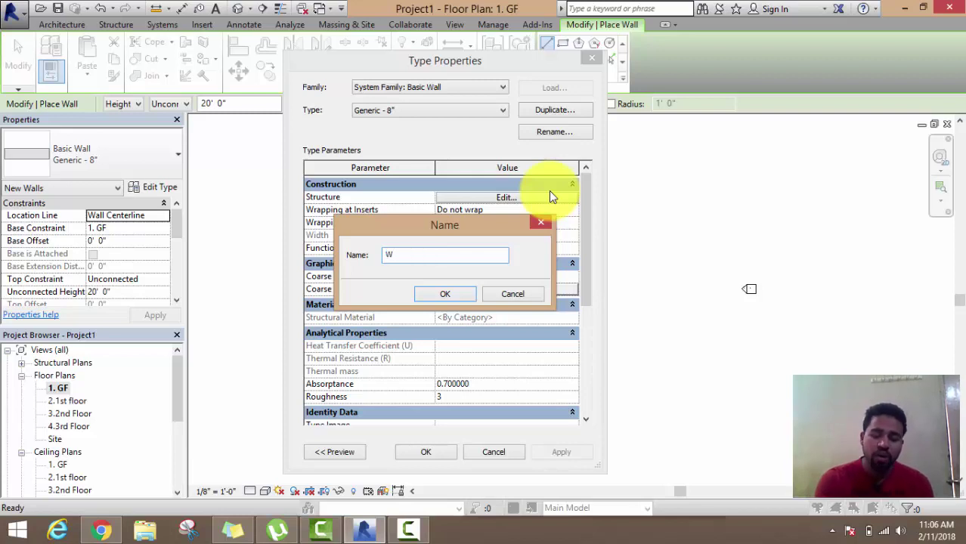
text(all 9")
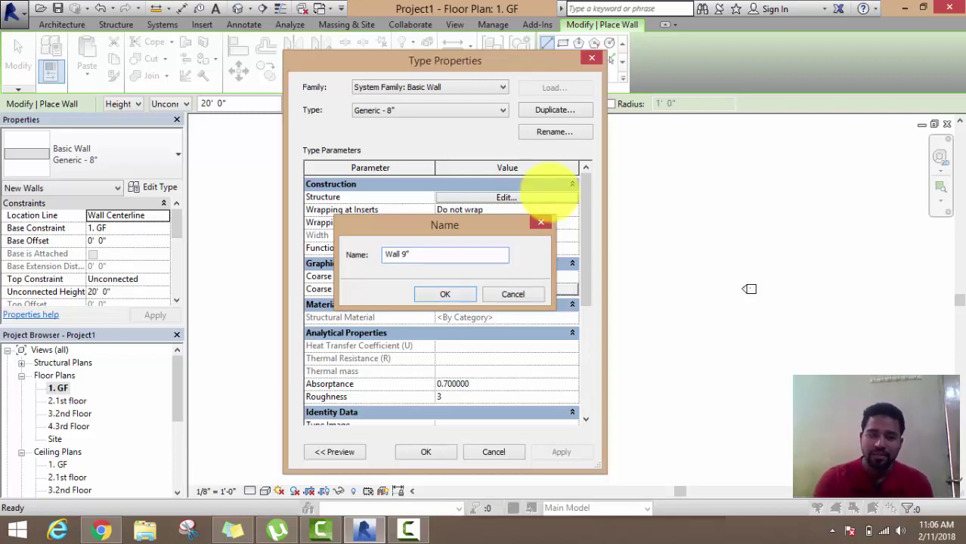
key(Return)
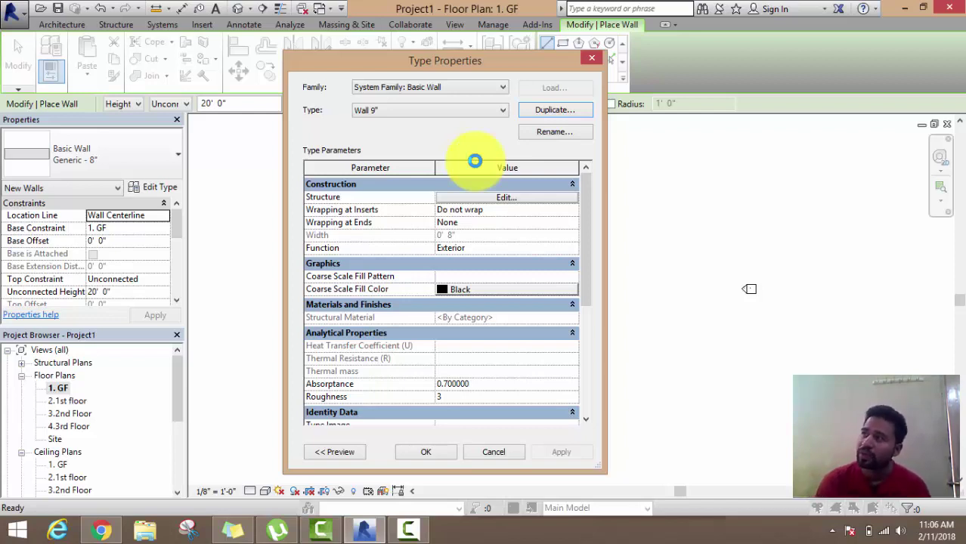
- Set the Wall 9" structure layer thickness to 9" and apply the type
click(489, 198)
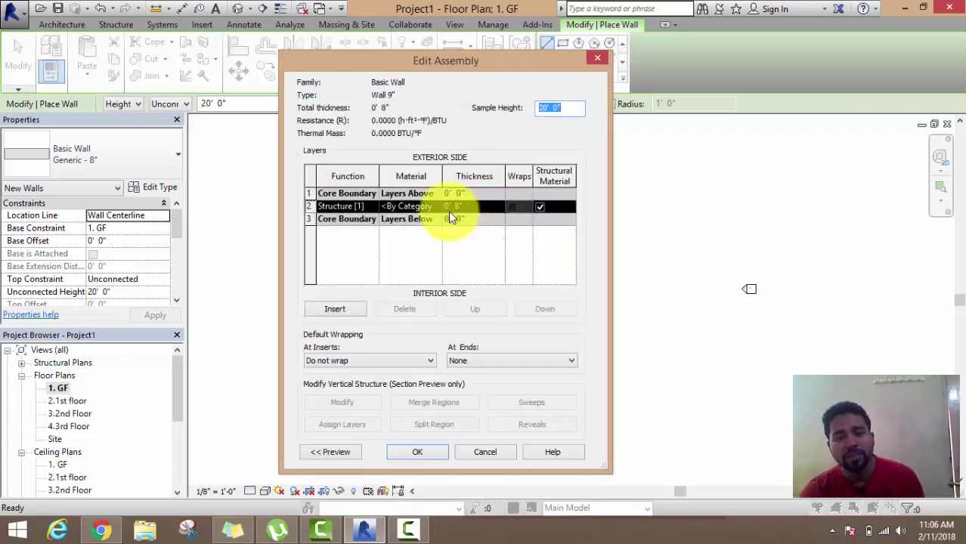
click(477, 212)
double_click(476, 207)
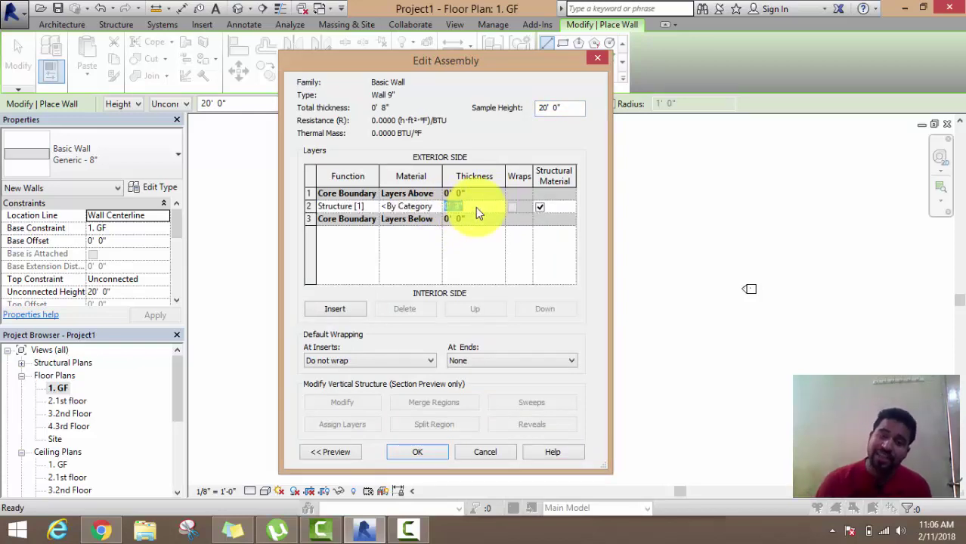
text(9")
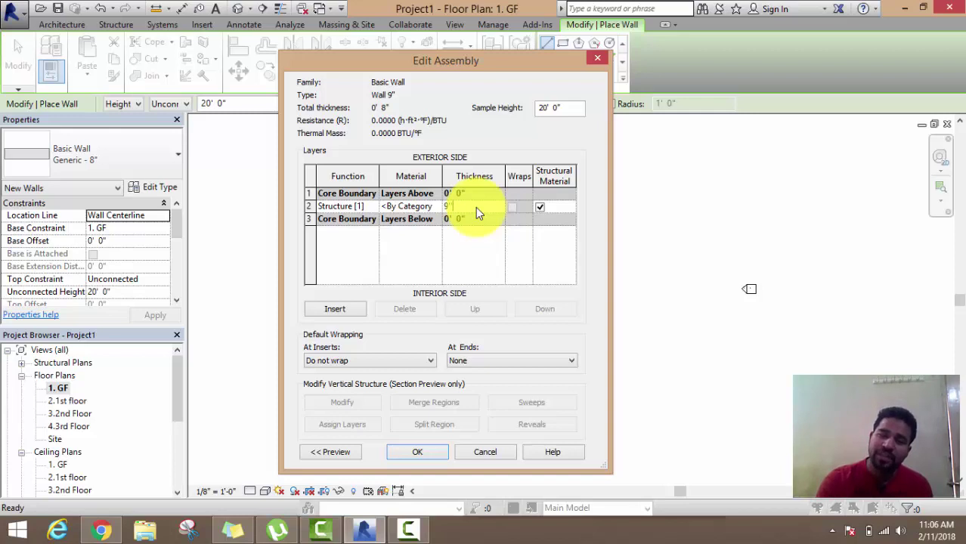
key(Tab)
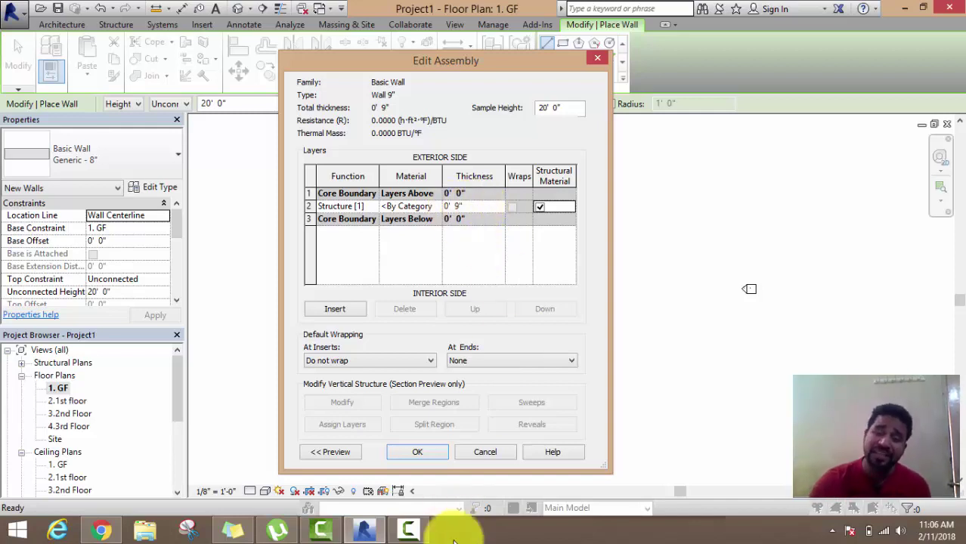
click(425, 452)
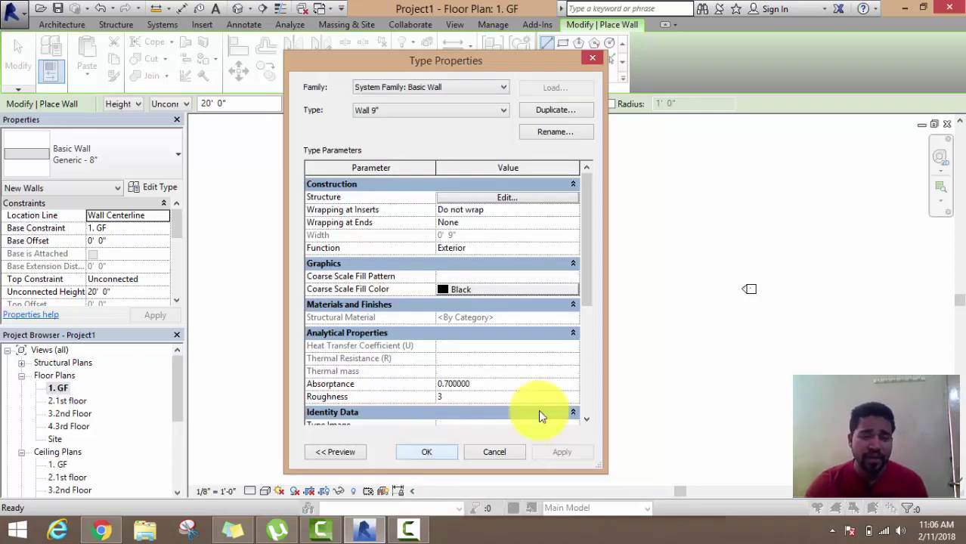
click(428, 453)
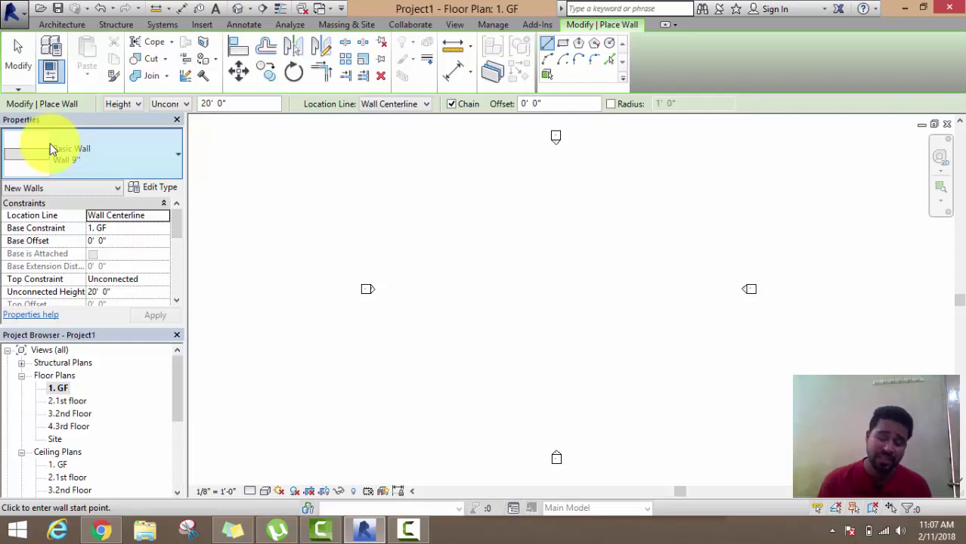
- Duplicate the Wall 9" type as a new type named Sub wall 4.5"
click(158, 187)
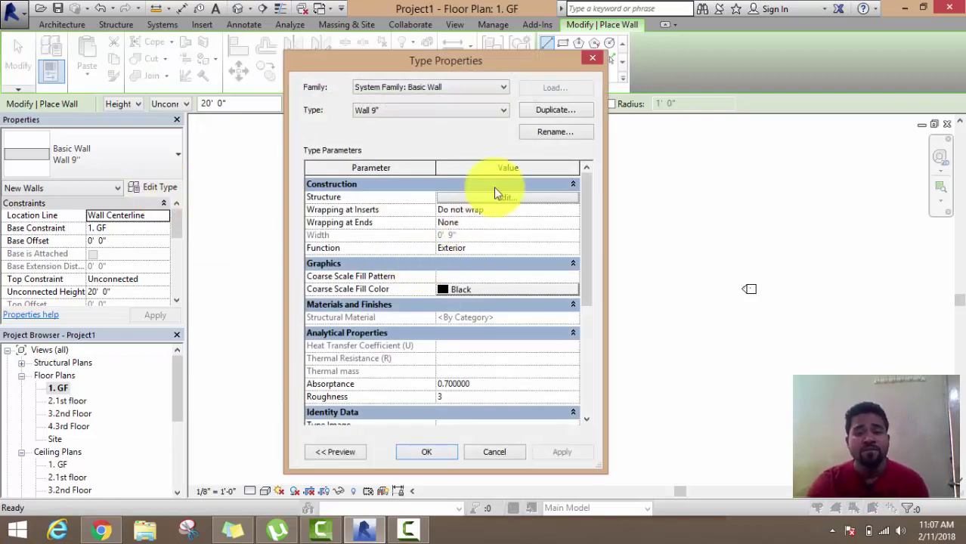
click(555, 110)
text(Sub wall 4.5)
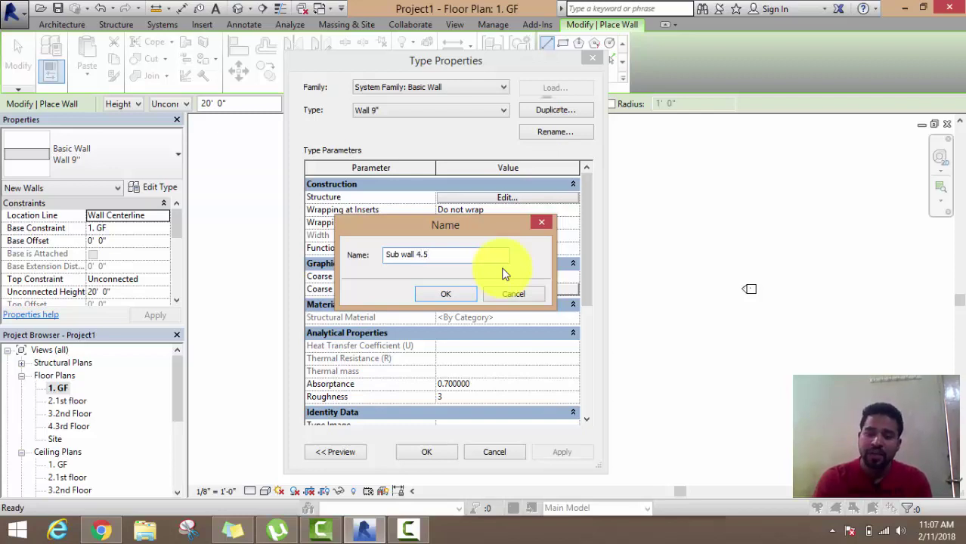
key(Return)
key(Return)
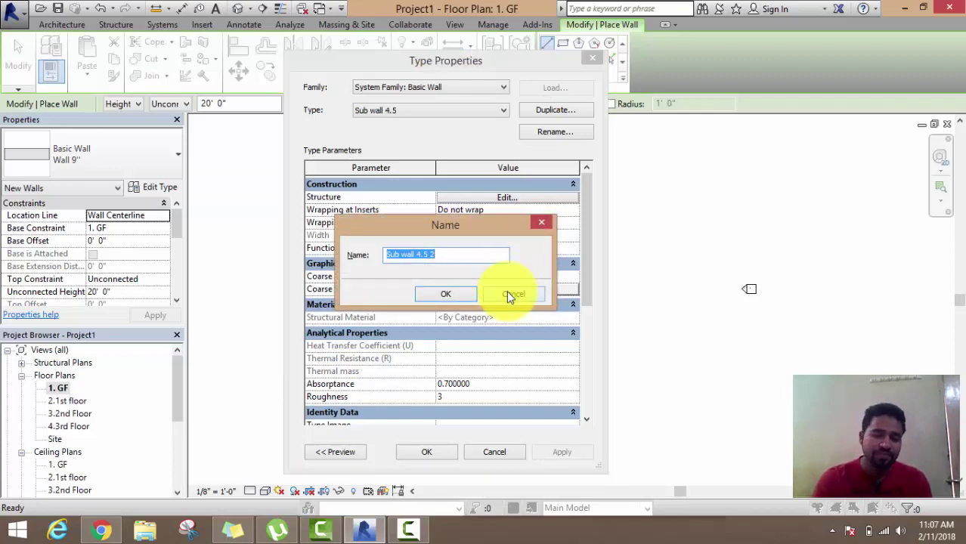
click(508, 291)
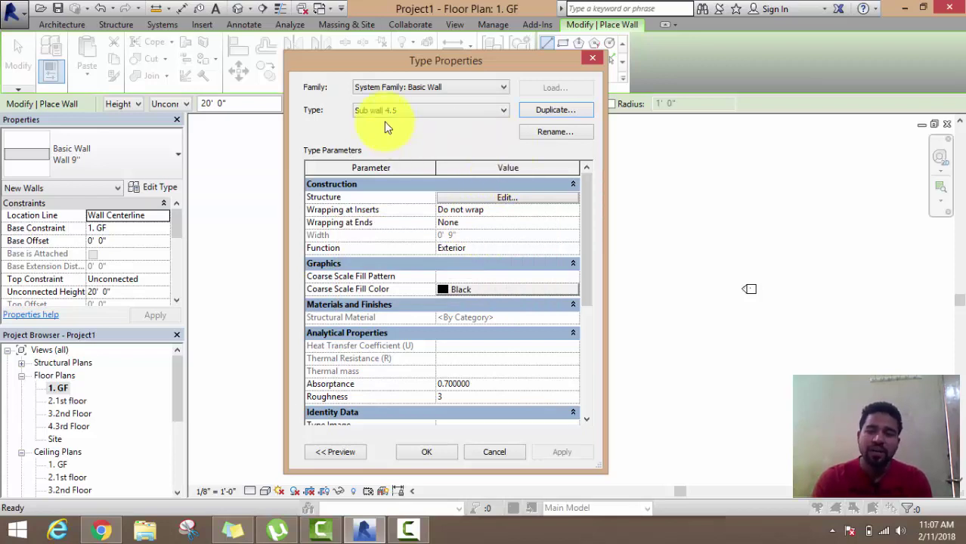
click(552, 110)
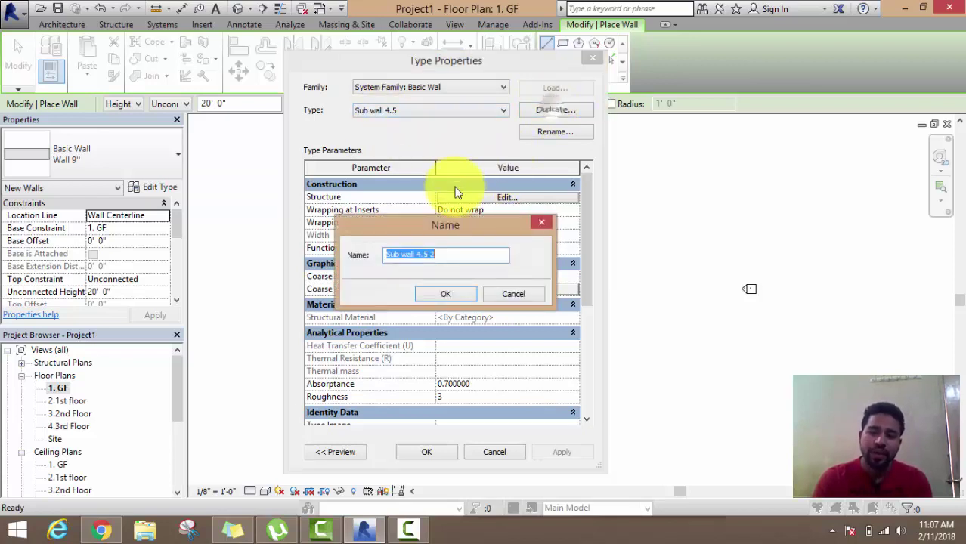
click(447, 255)
text(")
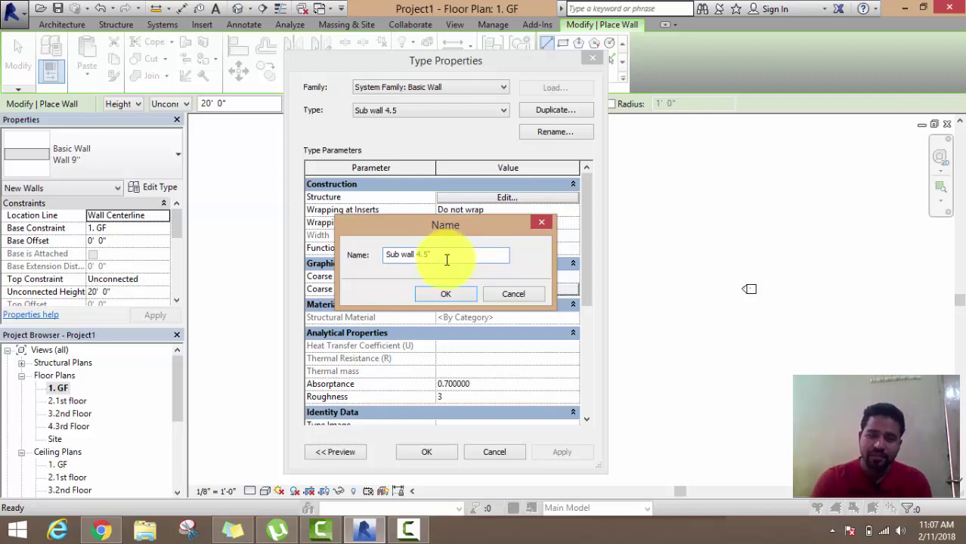
click(443, 294)
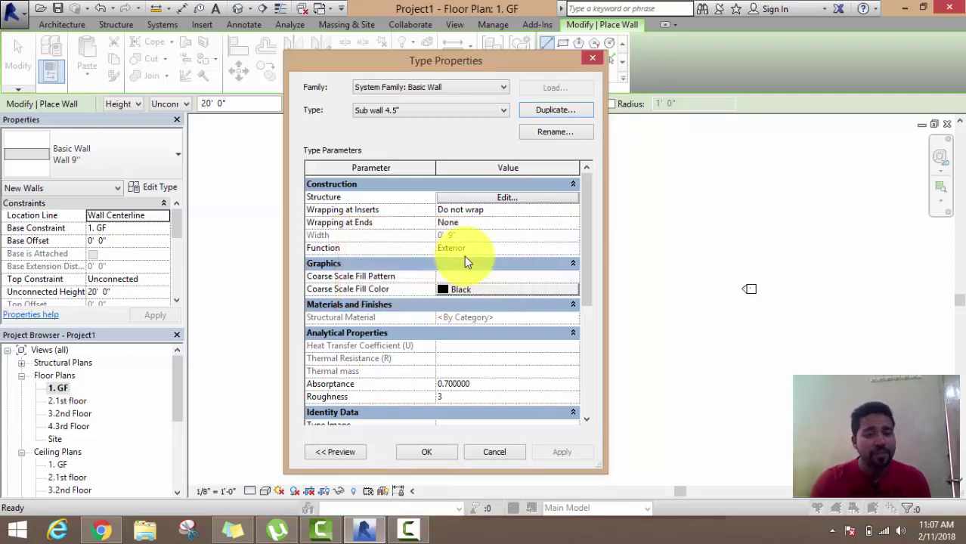
- Set the new type's structure layer thickness to 4 1/2" and apply it
click(497, 197)
click(478, 206)
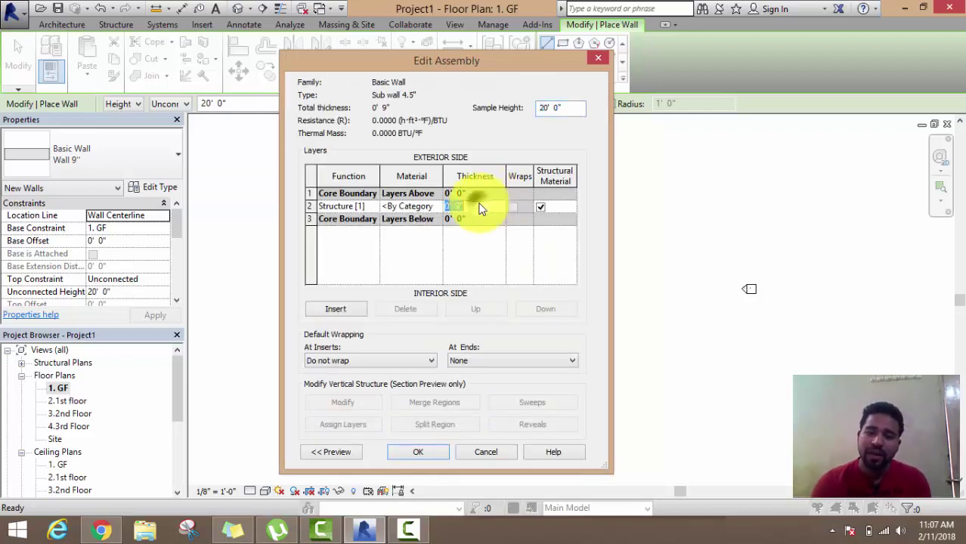
text(4.5)
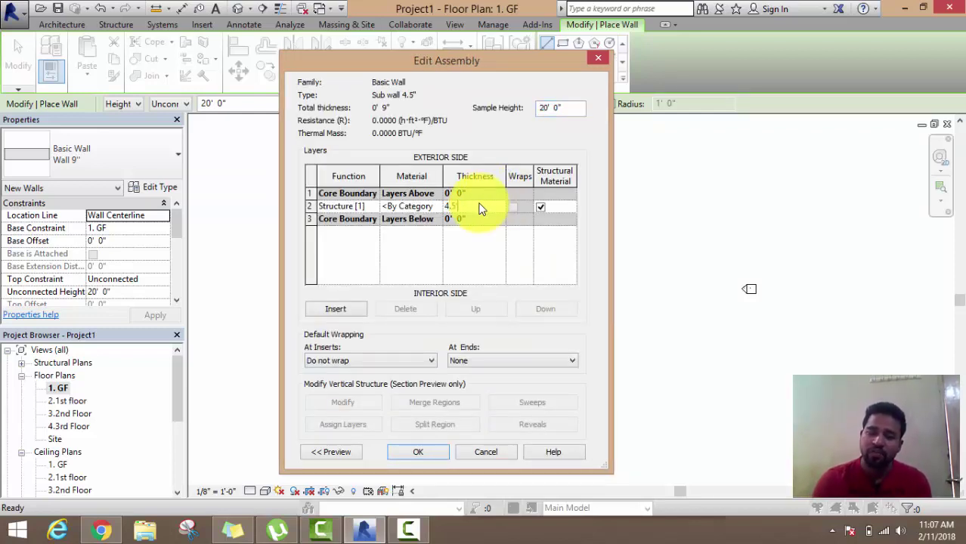
key(Tab)
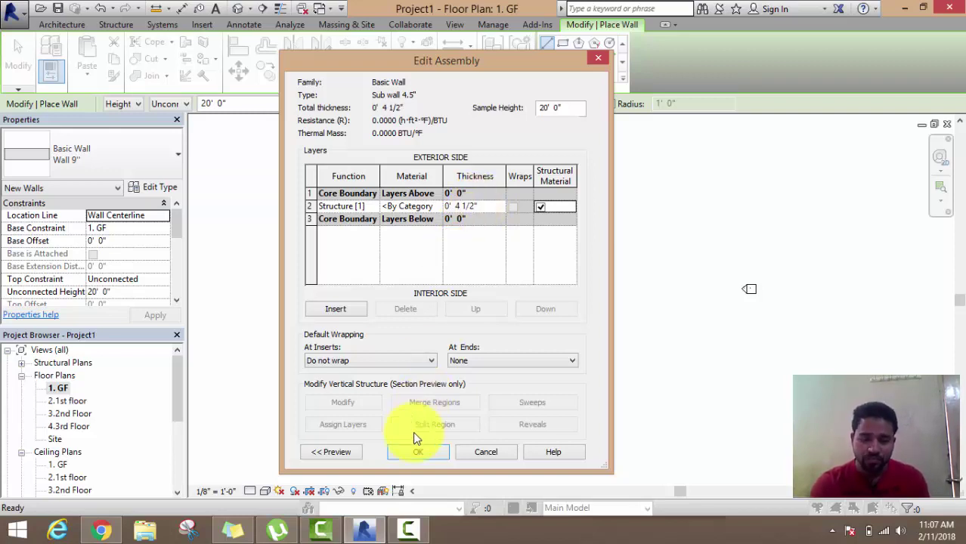
click(414, 452)
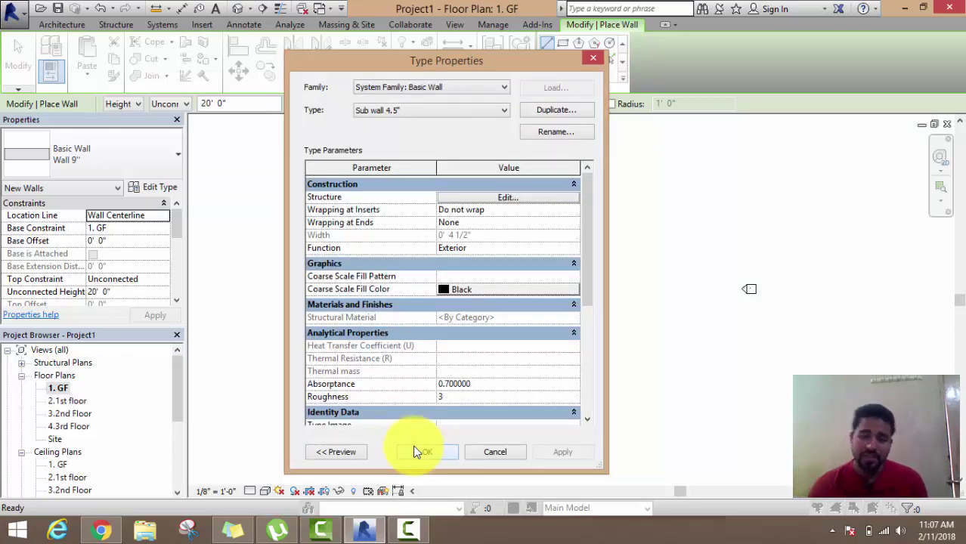
click(415, 452)
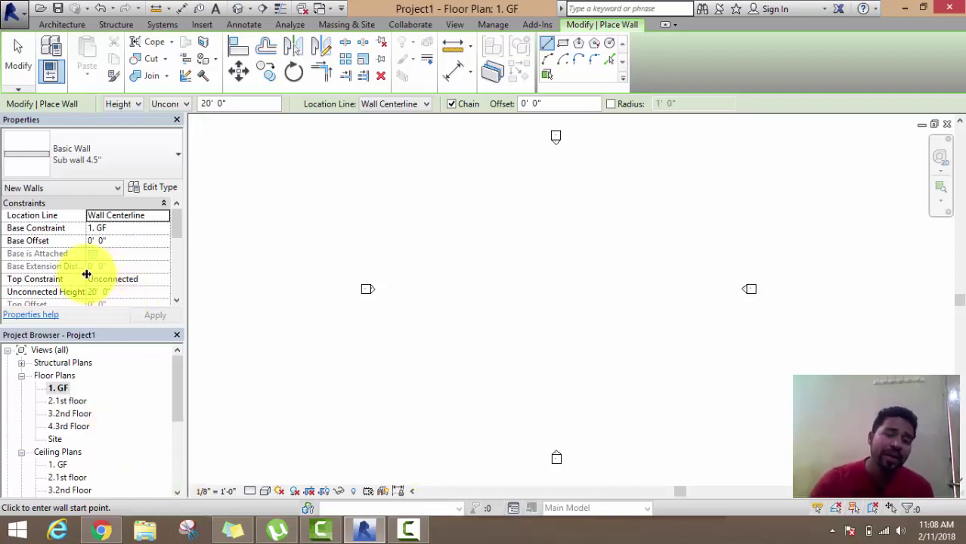
- Set Unconnected Height to 10' 0" and keep Wall Centerline as the location line
drag(85, 273, 100, 275)
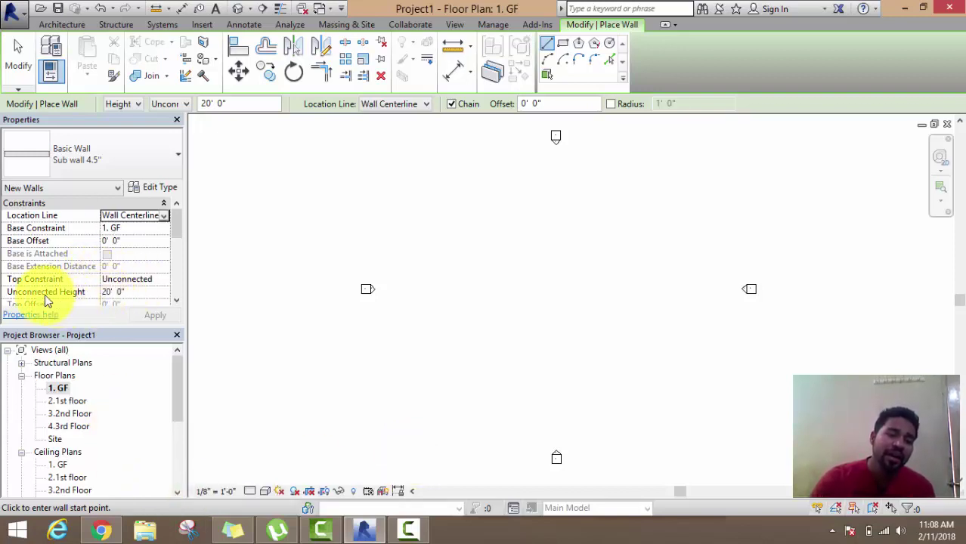
click(126, 292)
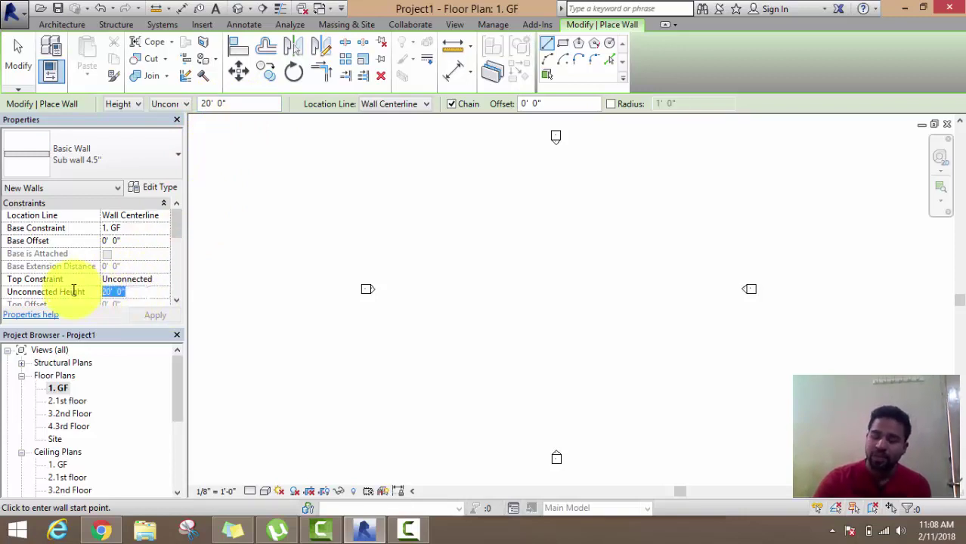
text(10)
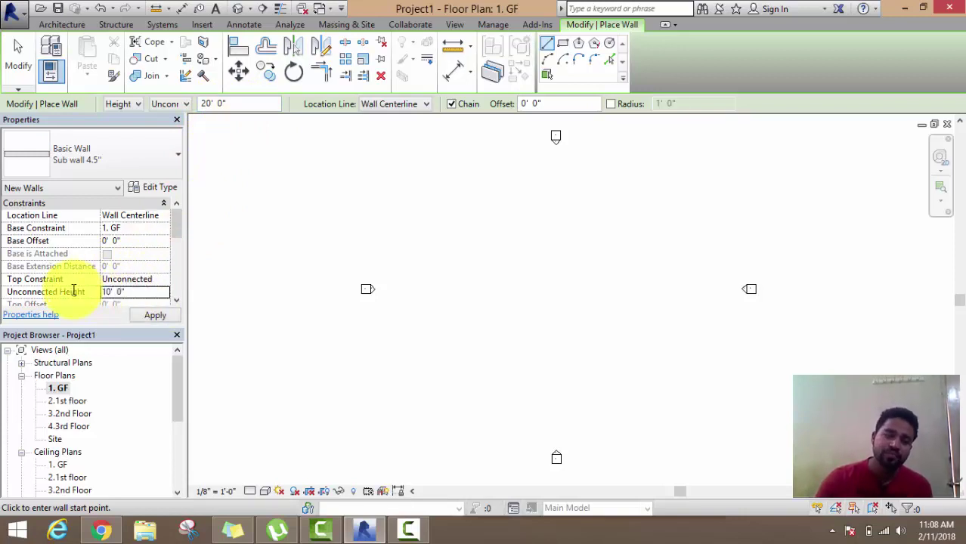
key(Return)
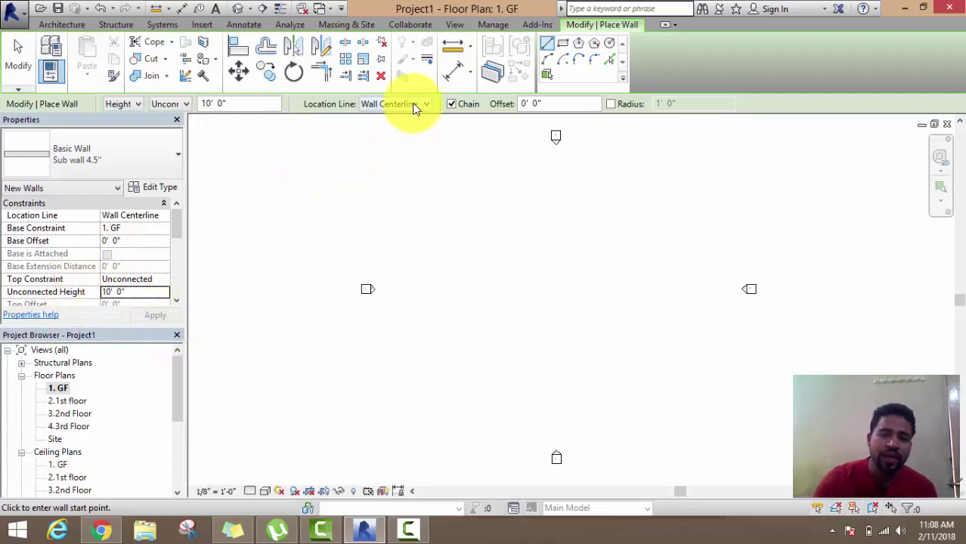
click(381, 105)
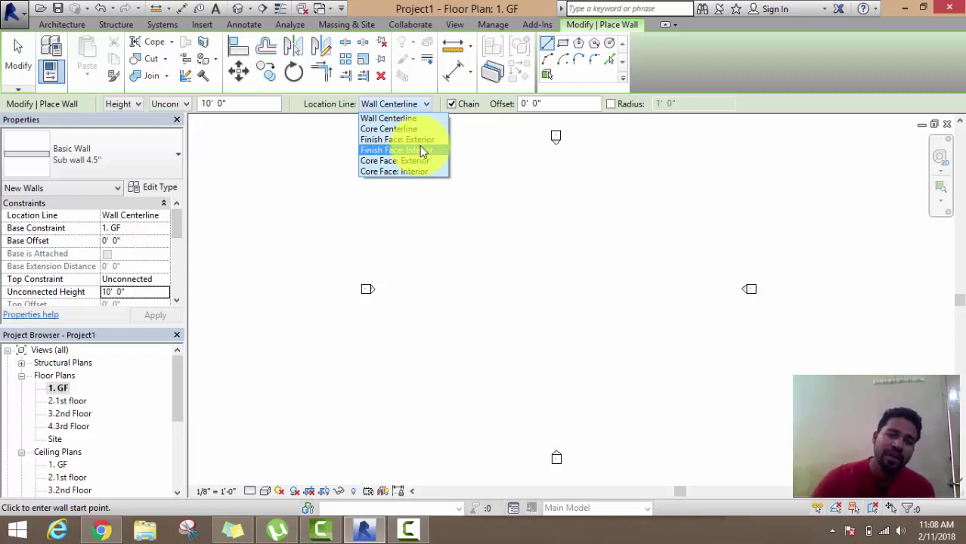
click(404, 115)
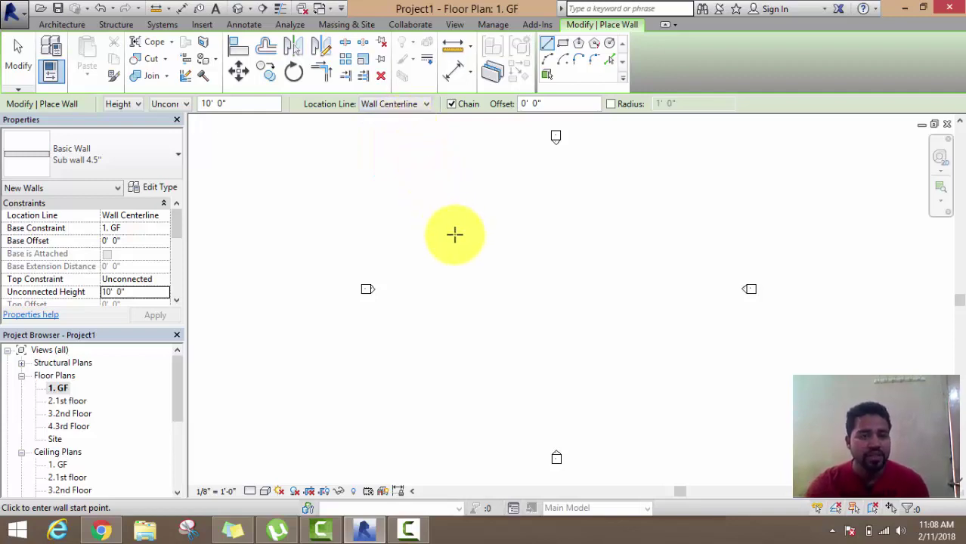
- Cancel the started 4.5" wall, restart the Wall tool and bring up the wall type list
click(433, 211)
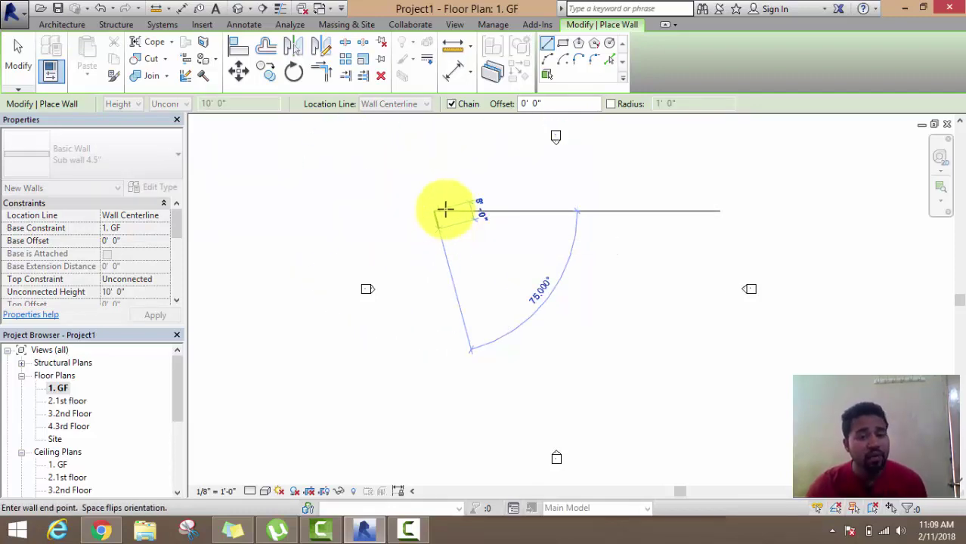
right_click(439, 162)
click(453, 170)
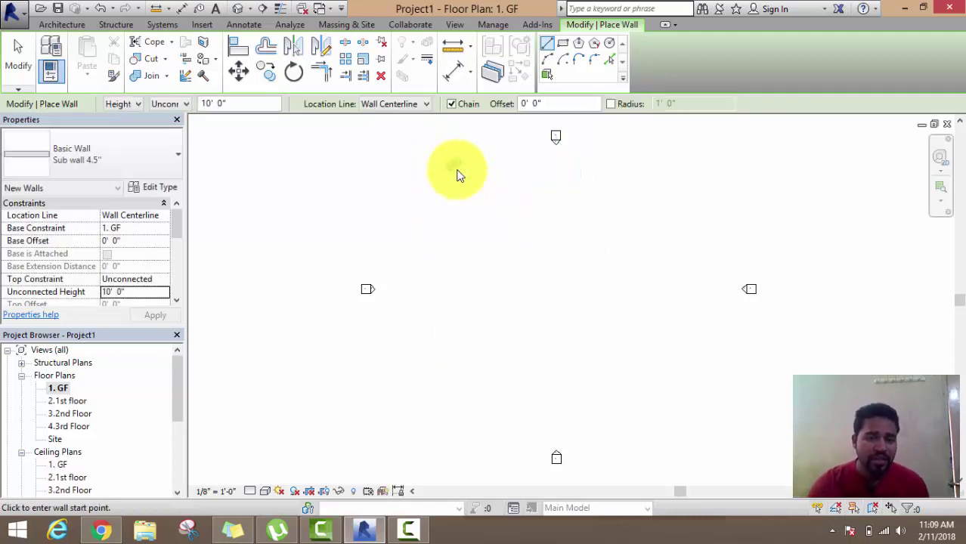
right_click(307, 162)
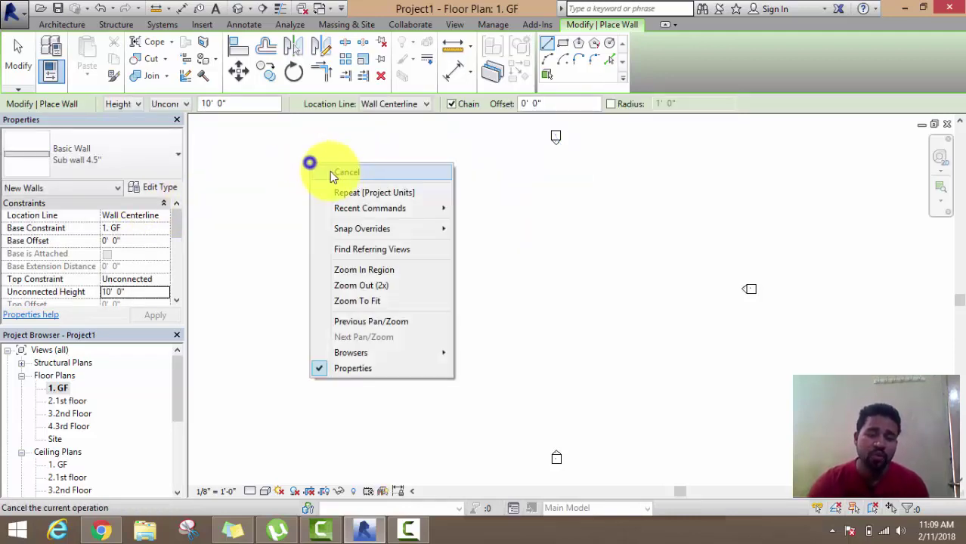
click(335, 174)
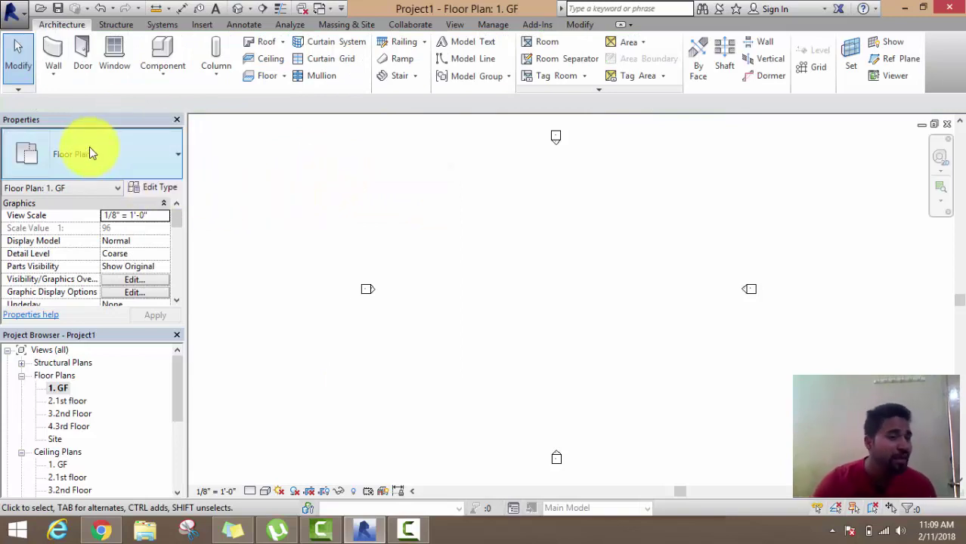
click(53, 49)
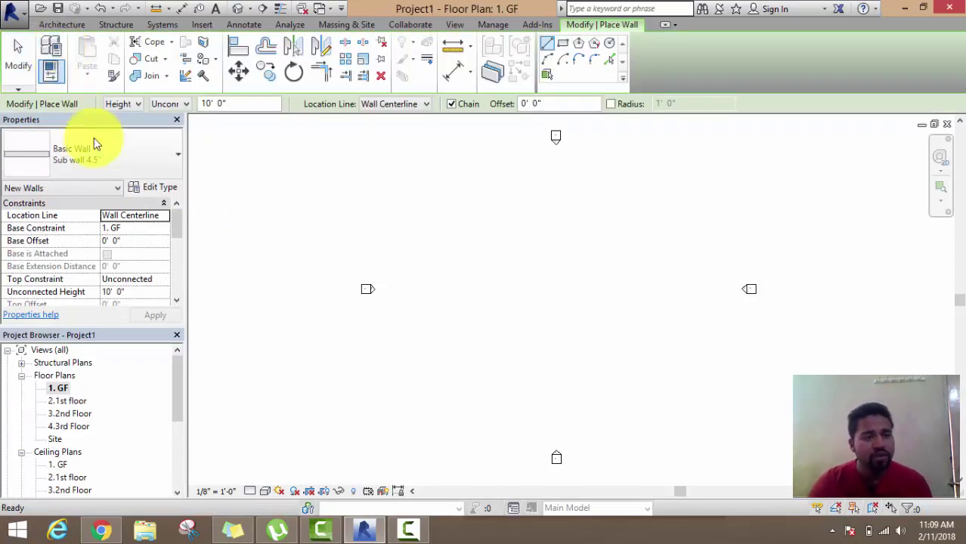
click(70, 152)
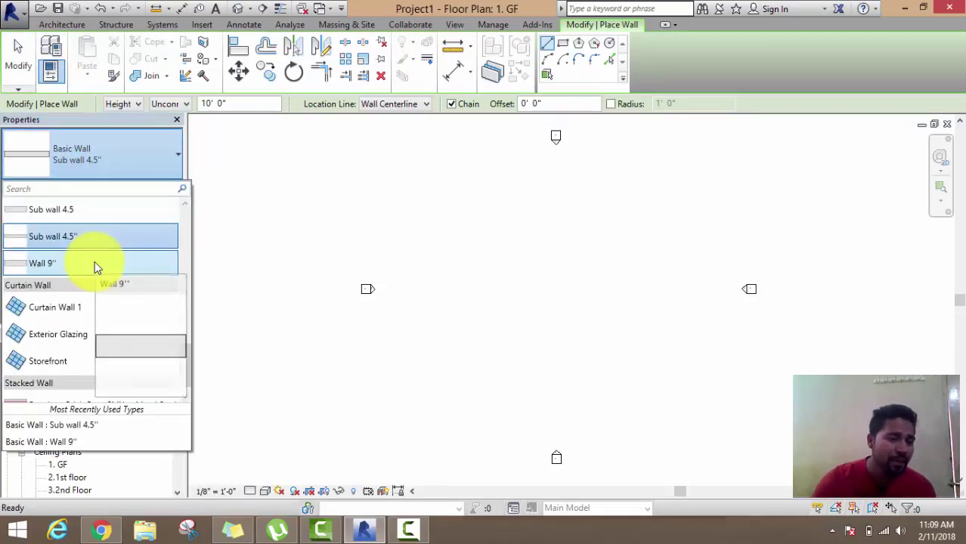
- Switch to Basic Wall: Wall 9" and draw the 60' top wall
click(94, 265)
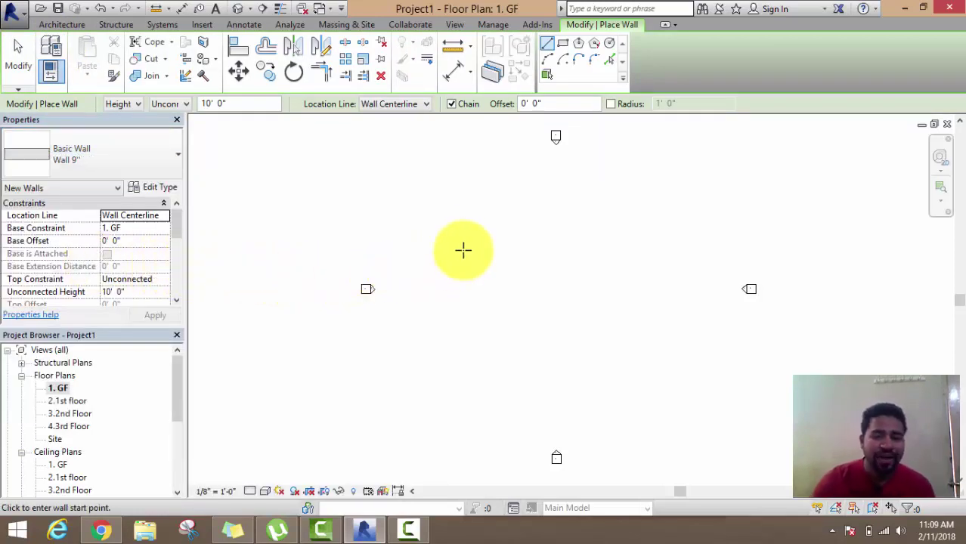
click(440, 226)
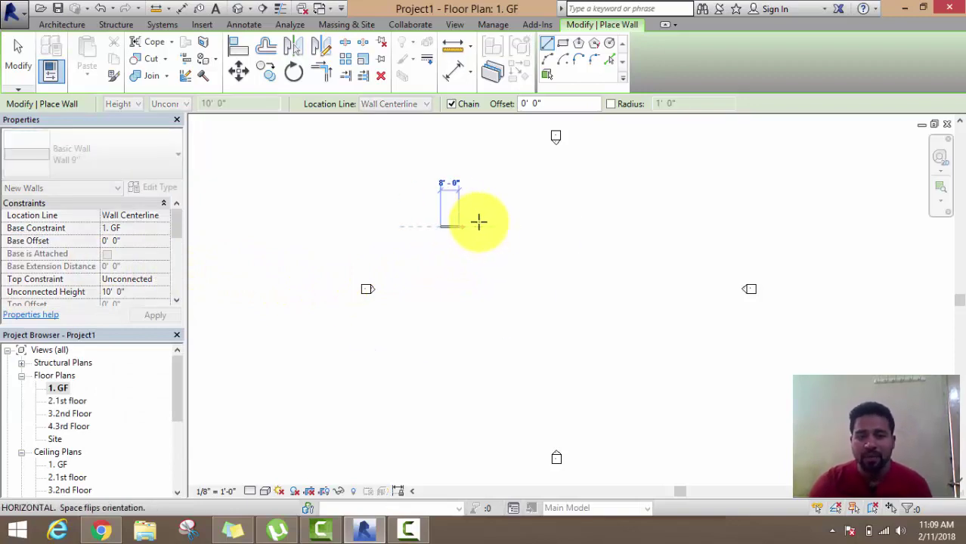
scroll(511, 221, up, 2)
scroll(522, 227, up, 1)
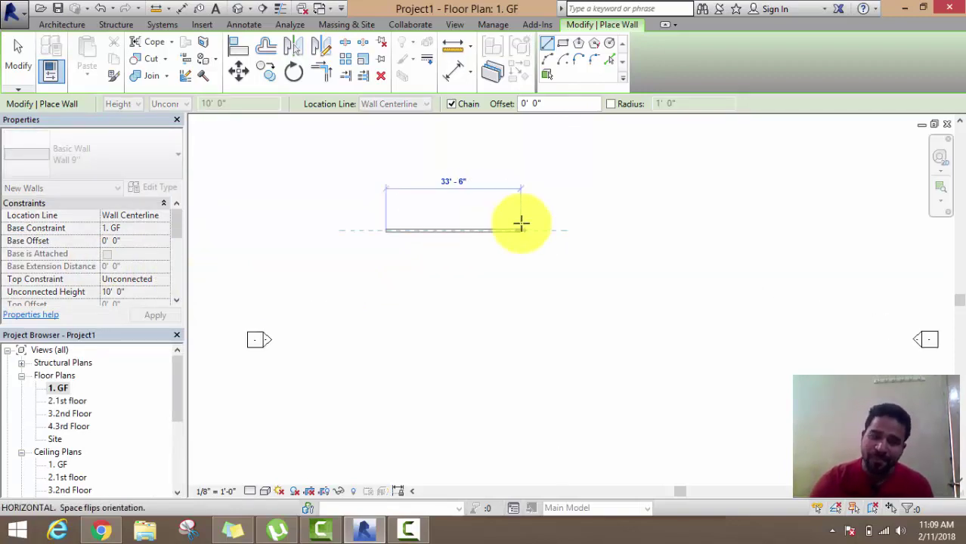
scroll(520, 224, up, 1)
scroll(522, 227, down, 1)
scroll(522, 226, down, 1)
scroll(522, 227, down, 1)
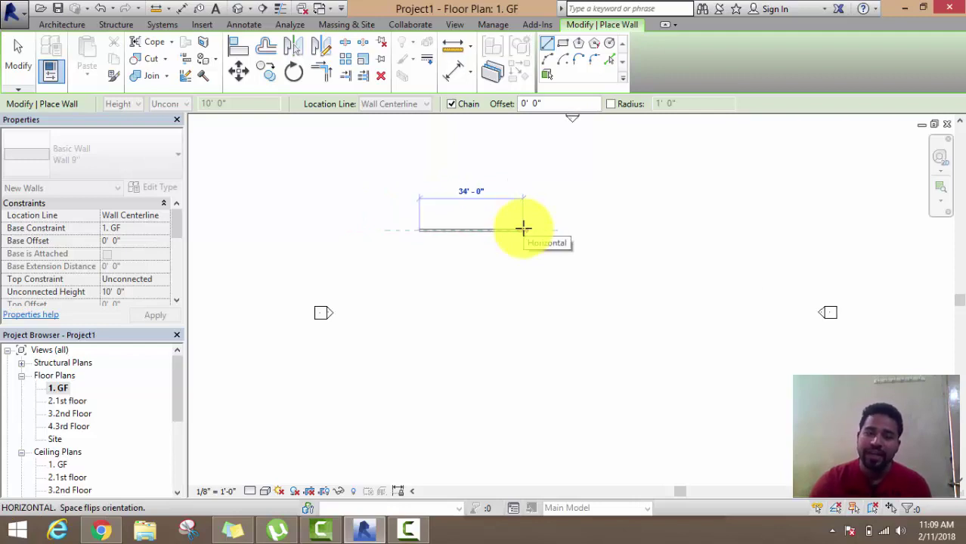
middle_drag(533, 227, 468, 218)
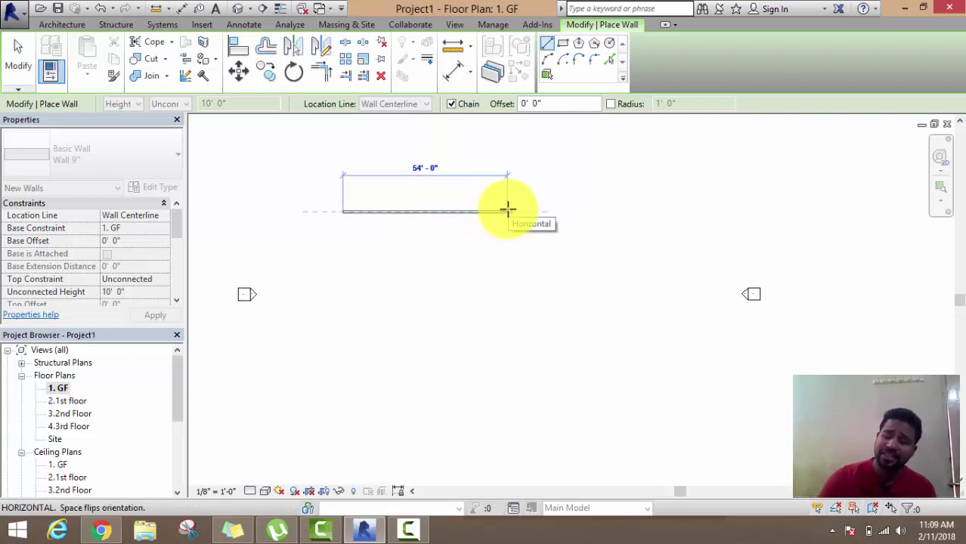
text(60')
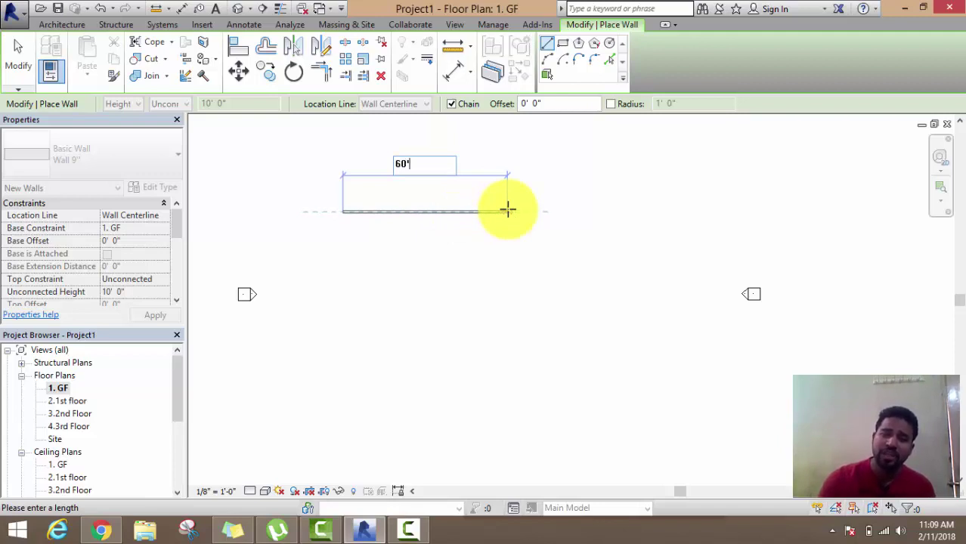
key(Return)
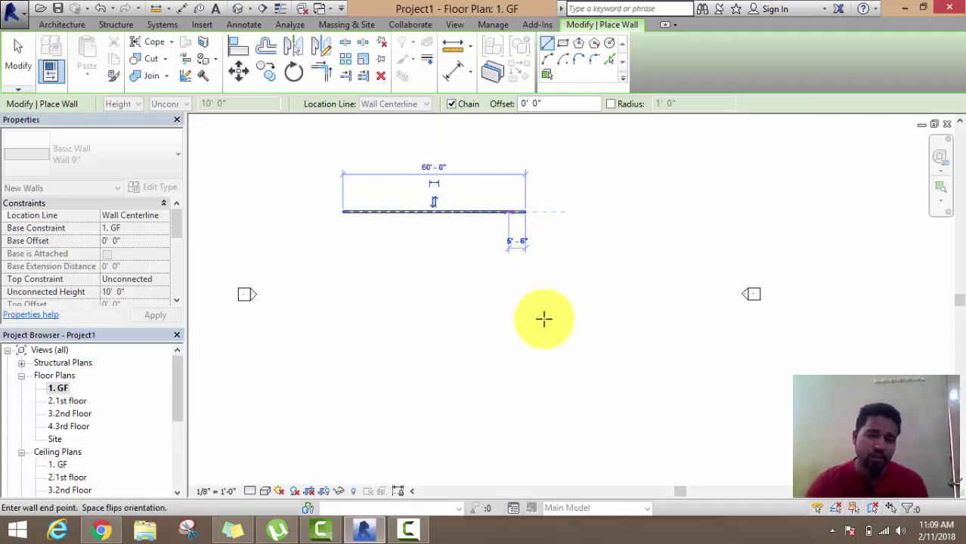
- Draw the 80' side wall, then the bottom and left walls to close the rectangle
middle_drag(539, 371, 532, 304)
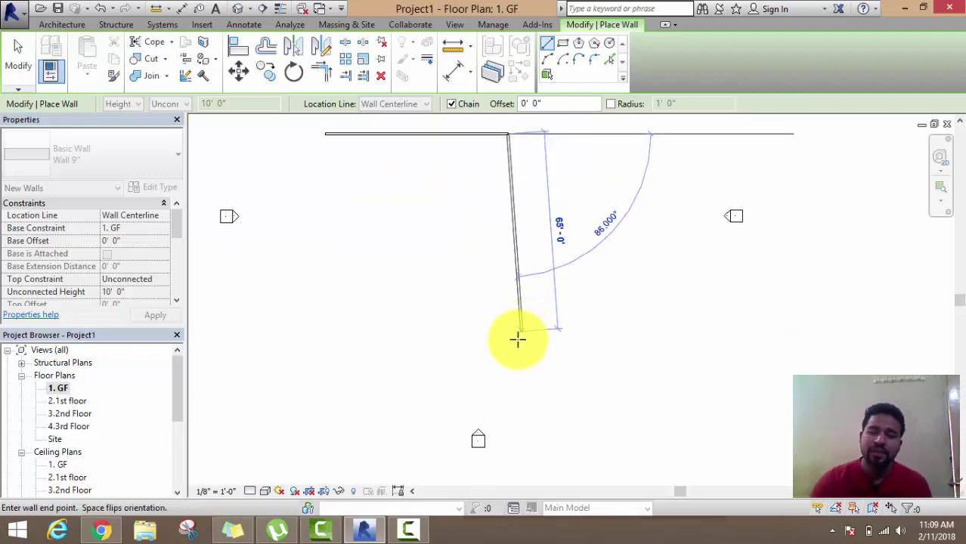
scroll(514, 363, down, 2)
text(8)
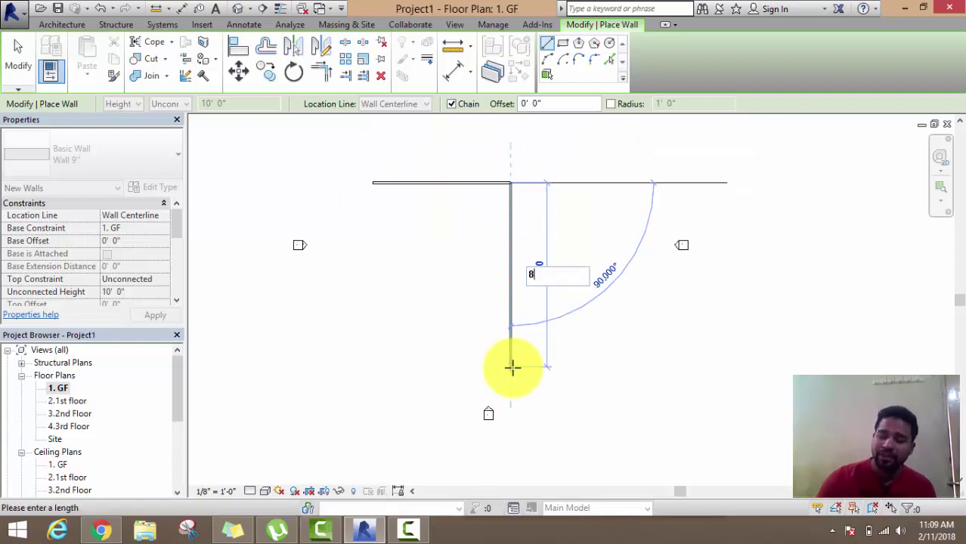
text(0')
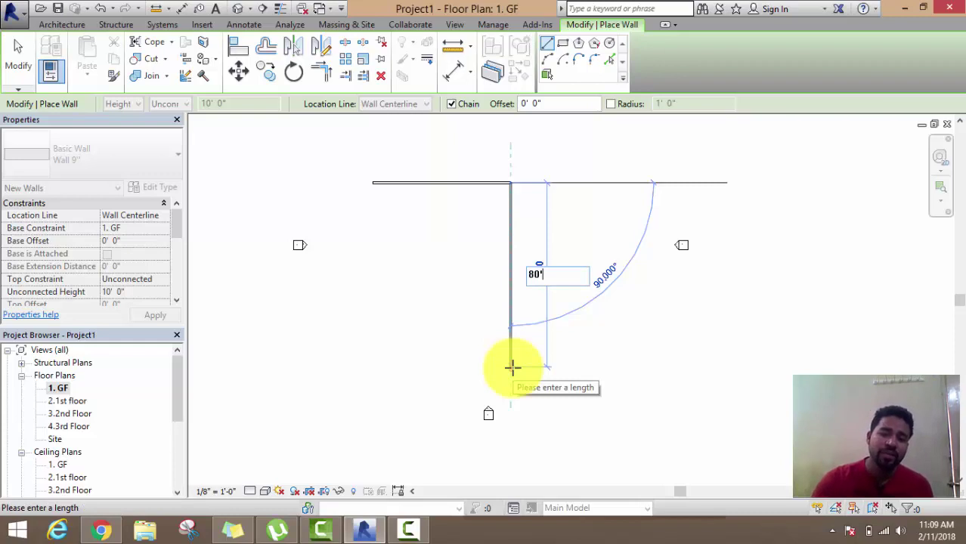
key(Return)
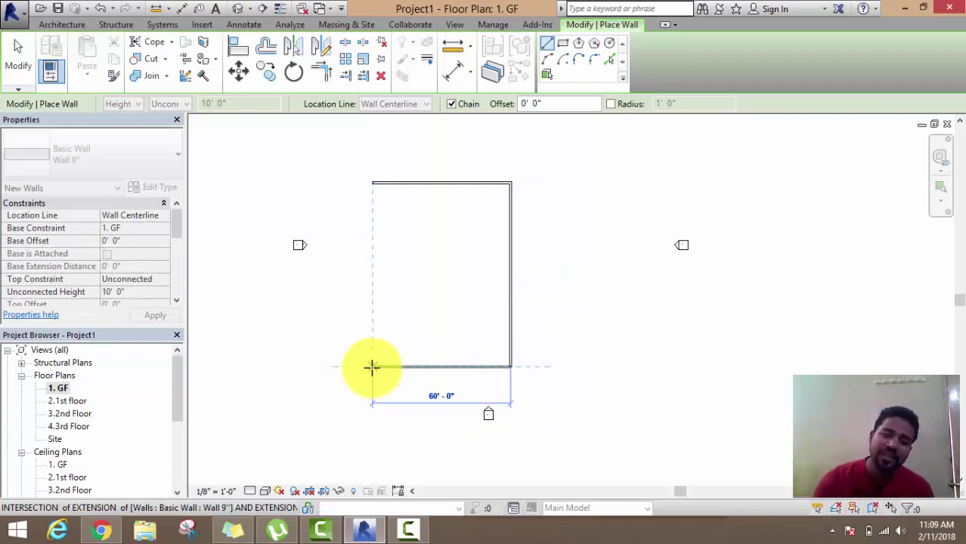
click(371, 368)
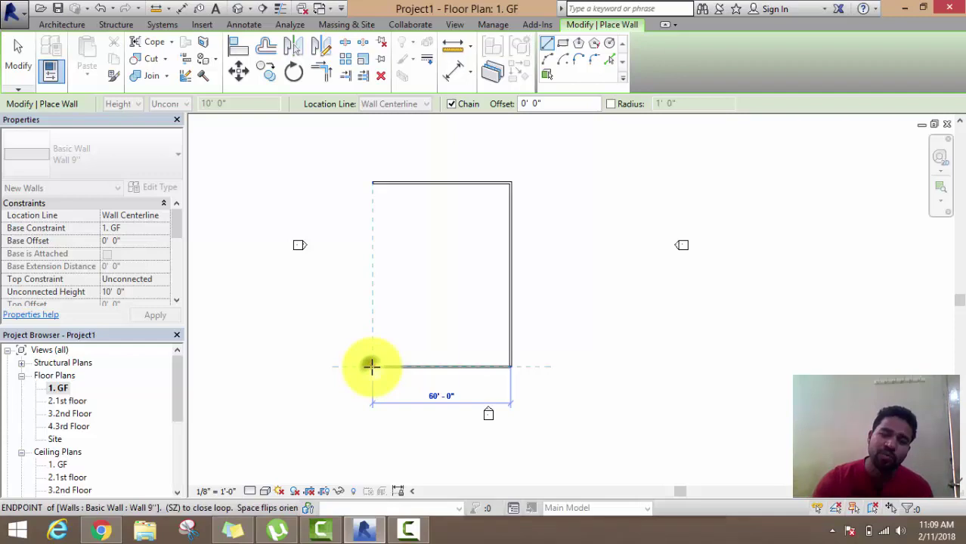
click(372, 182)
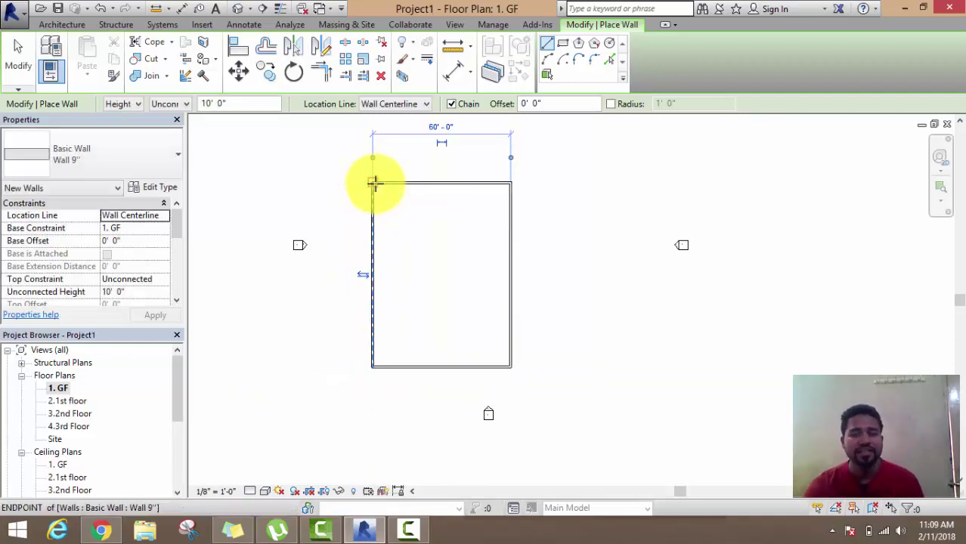
key(Escape)
right_click(296, 159)
click(333, 168)
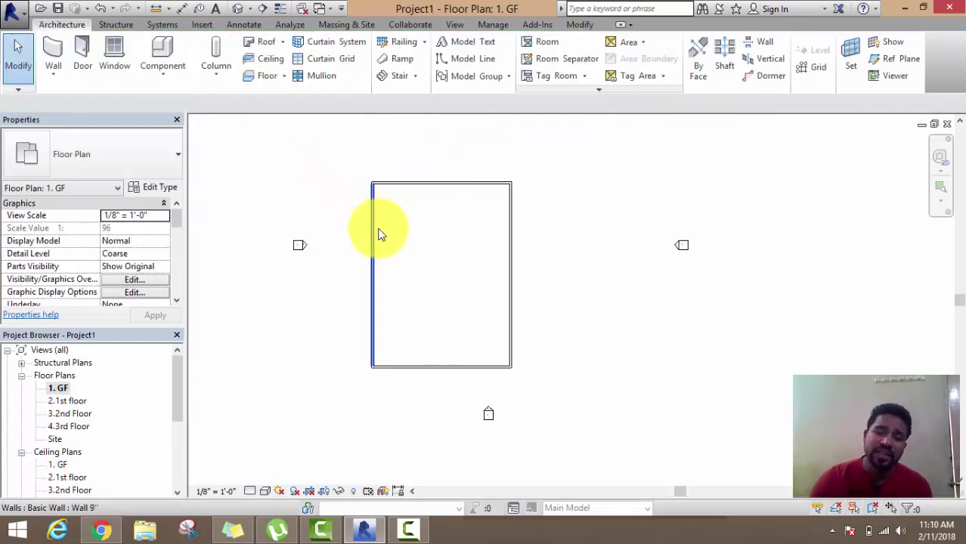
click(510, 278)
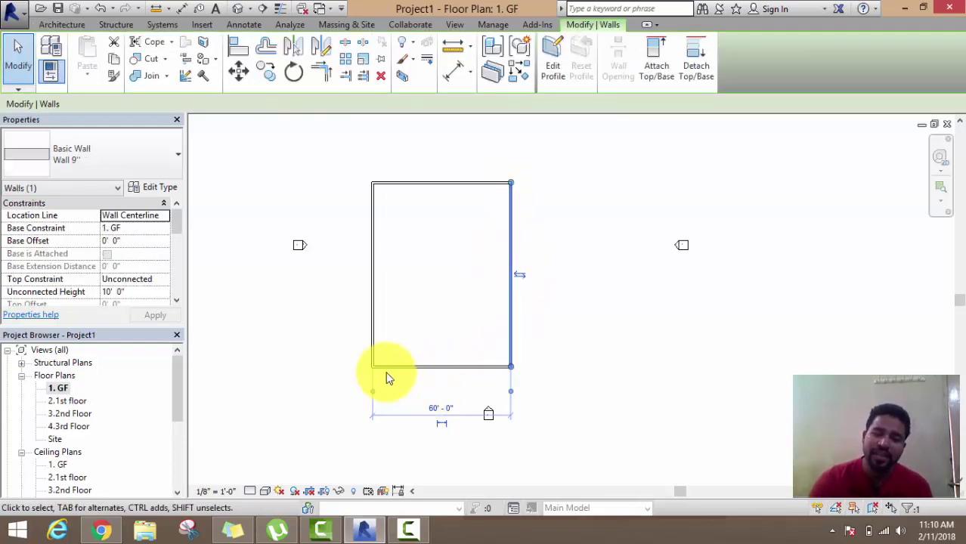
middle_drag(584, 356, 586, 325)
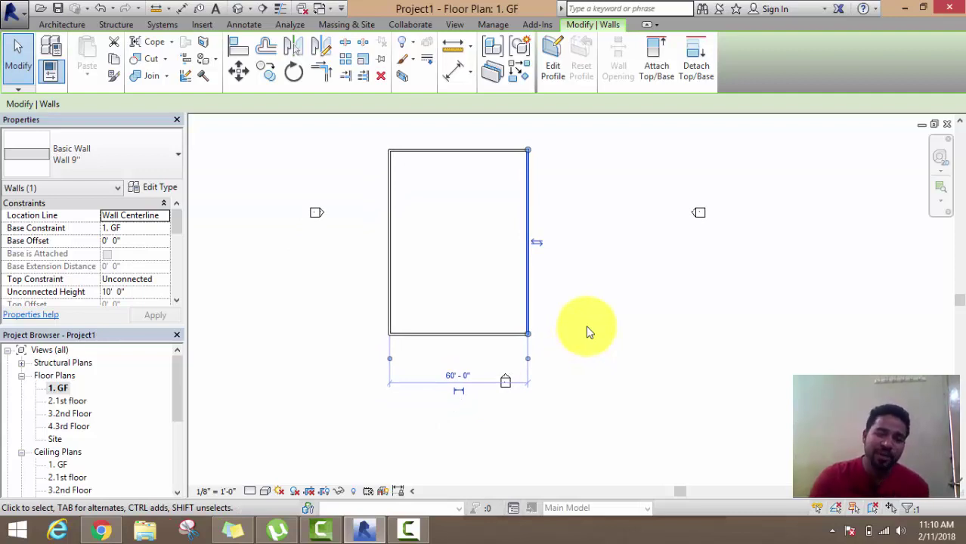
click(534, 228)
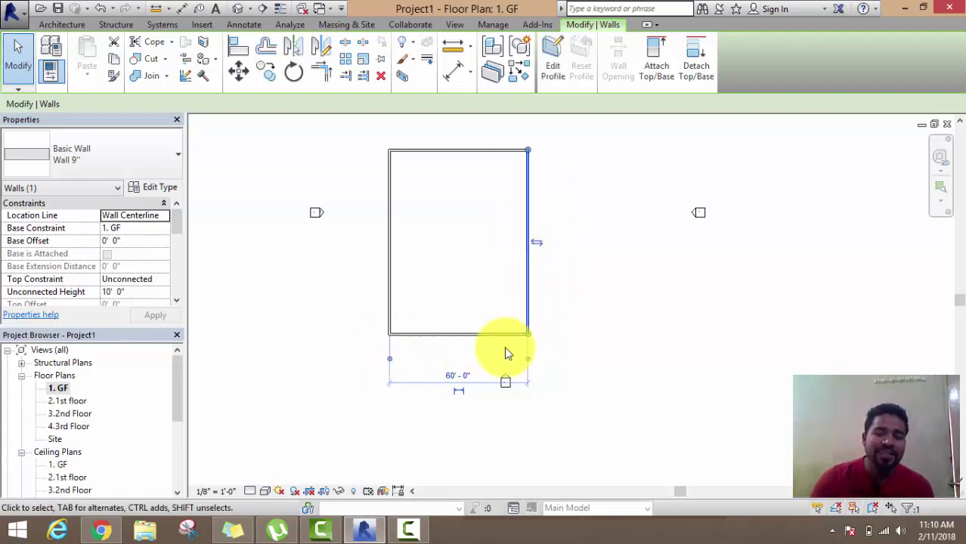
click(458, 375)
text(50')
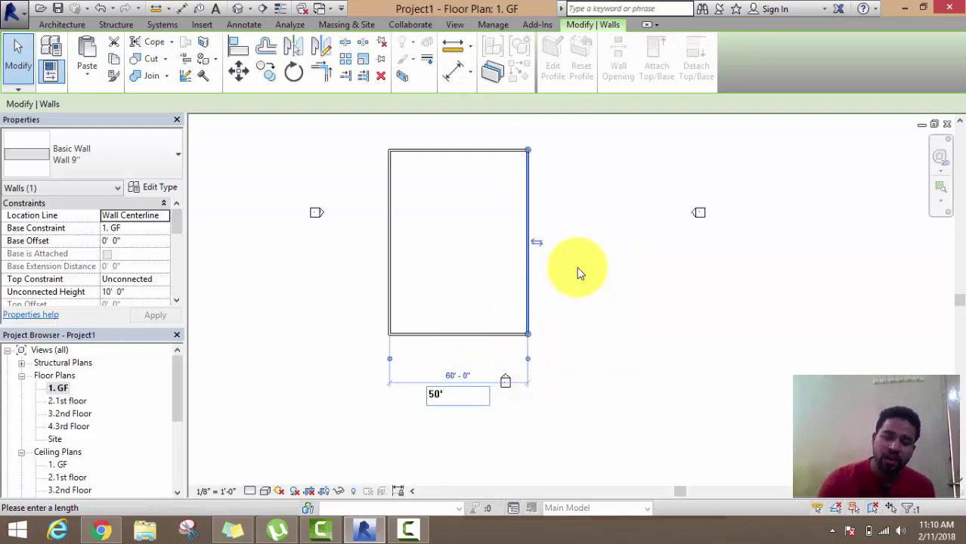
key(Return)
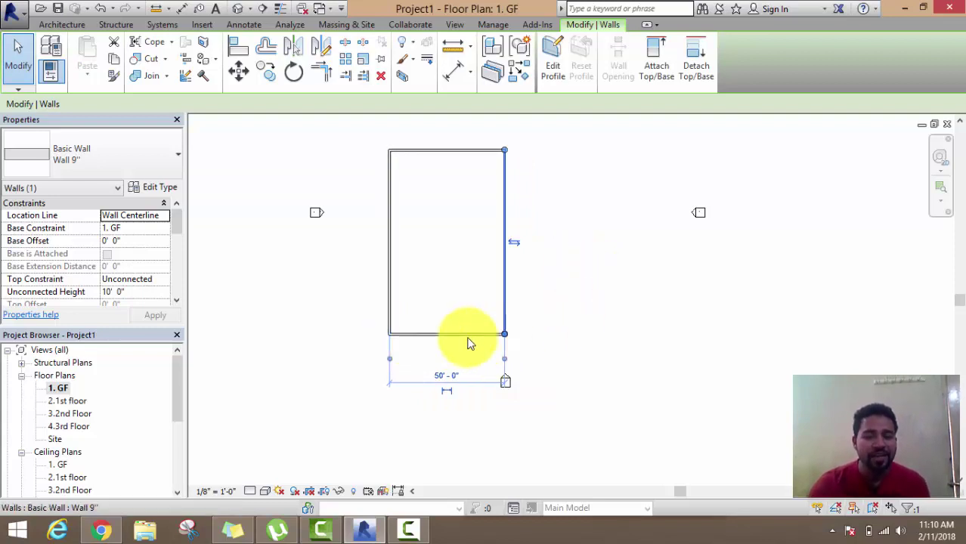
click(545, 276)
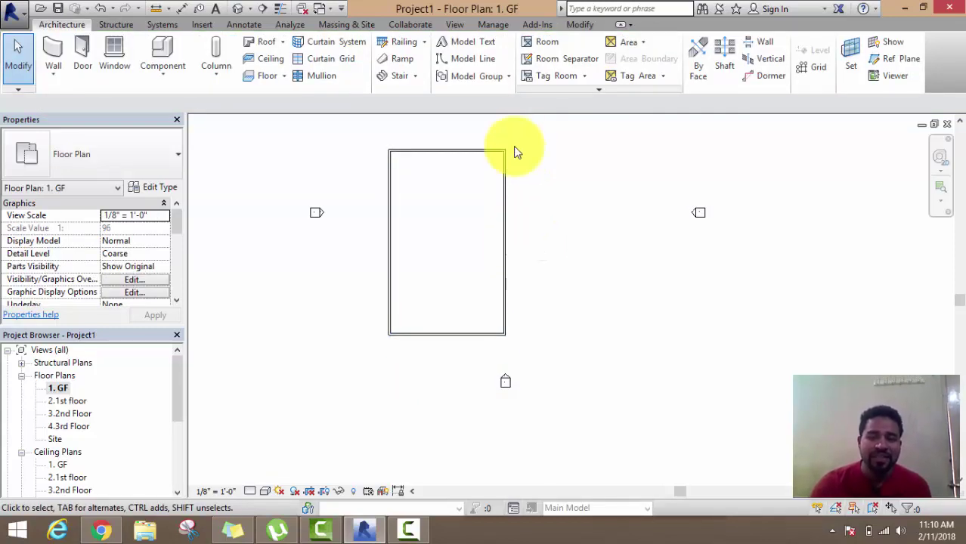
click(444, 338)
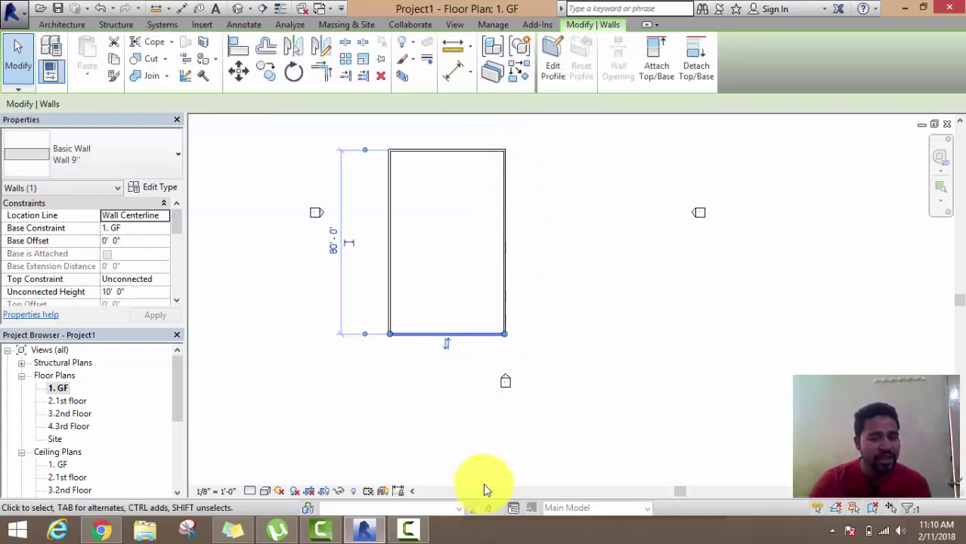
click(329, 248)
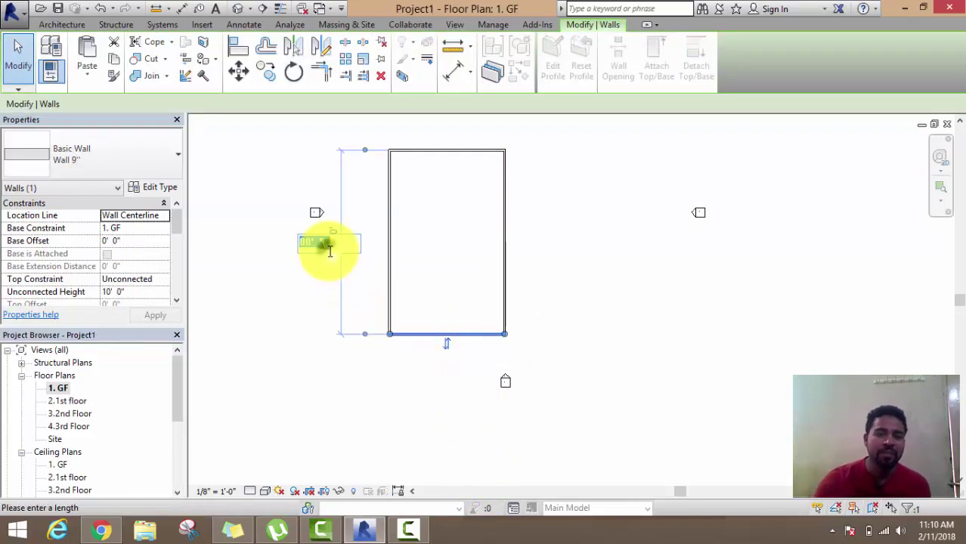
text(70)
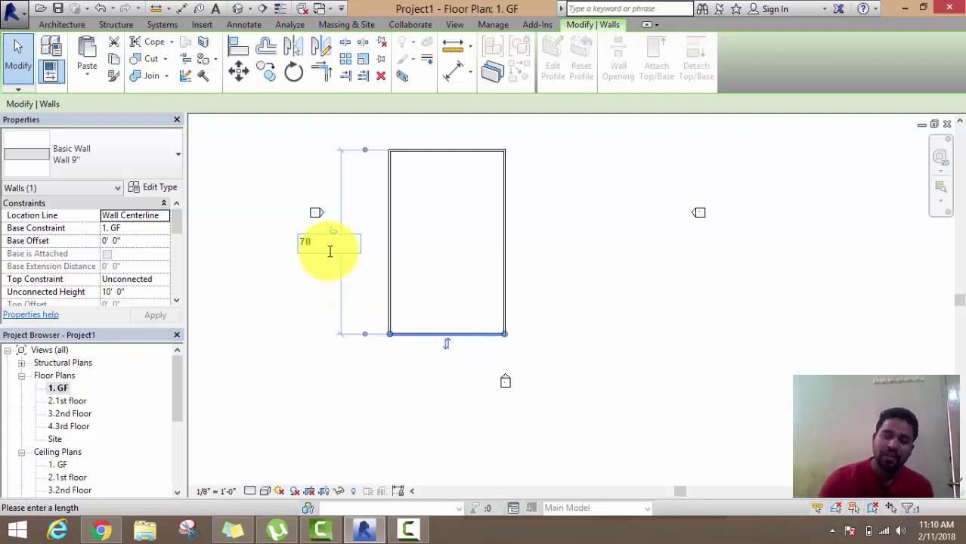
key(Return)
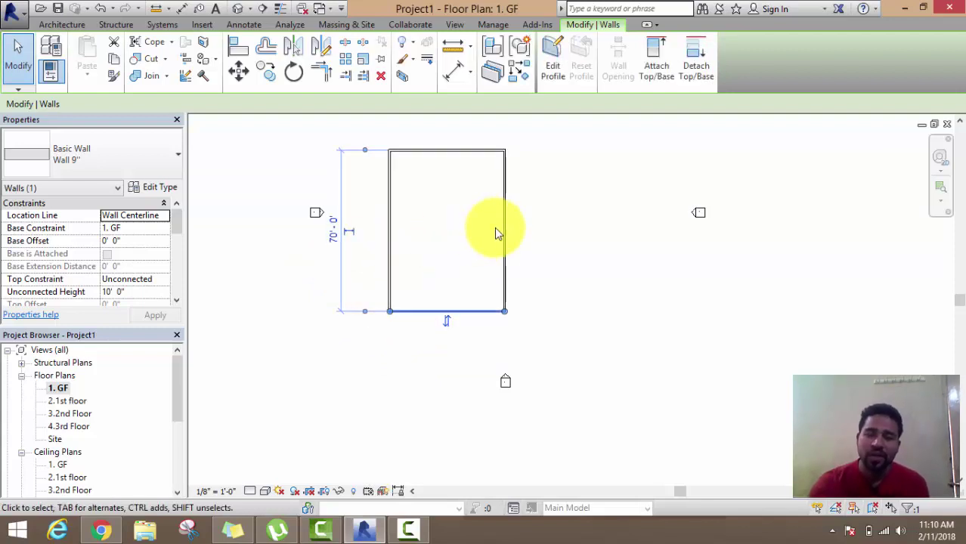
click(464, 240)
click(389, 232)
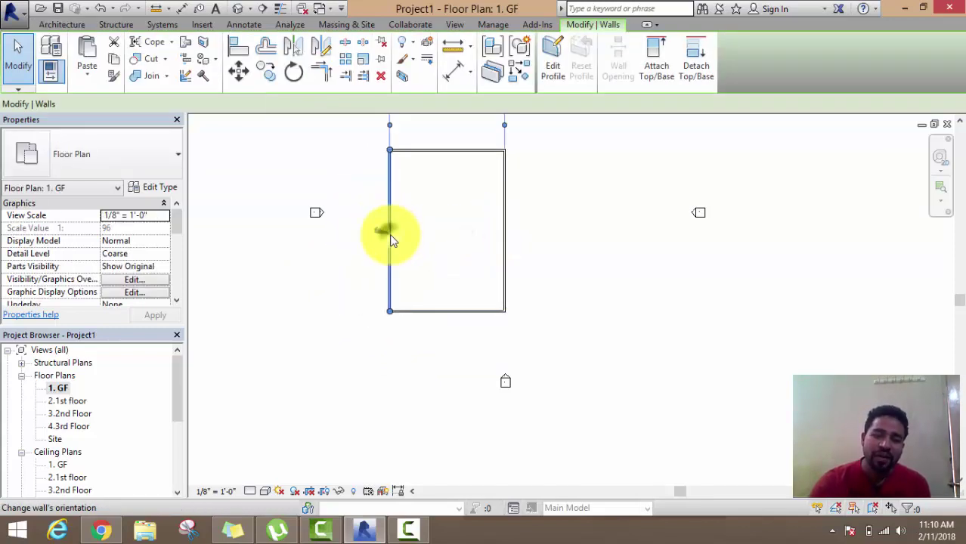
mouse_move(436, 181)
middle_down()
mouse_move(450, 282)
mouse_move(390, 319)
middle_up()
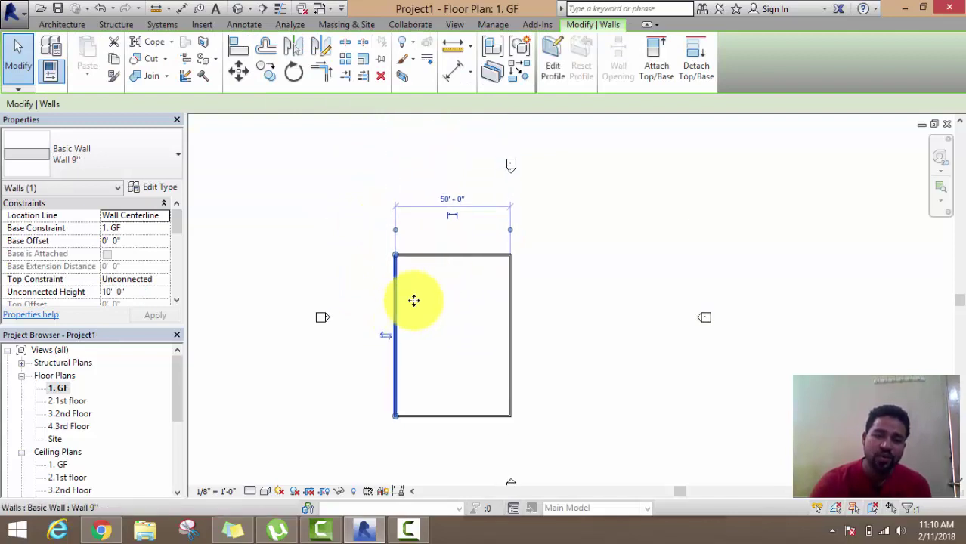
click(508, 314)
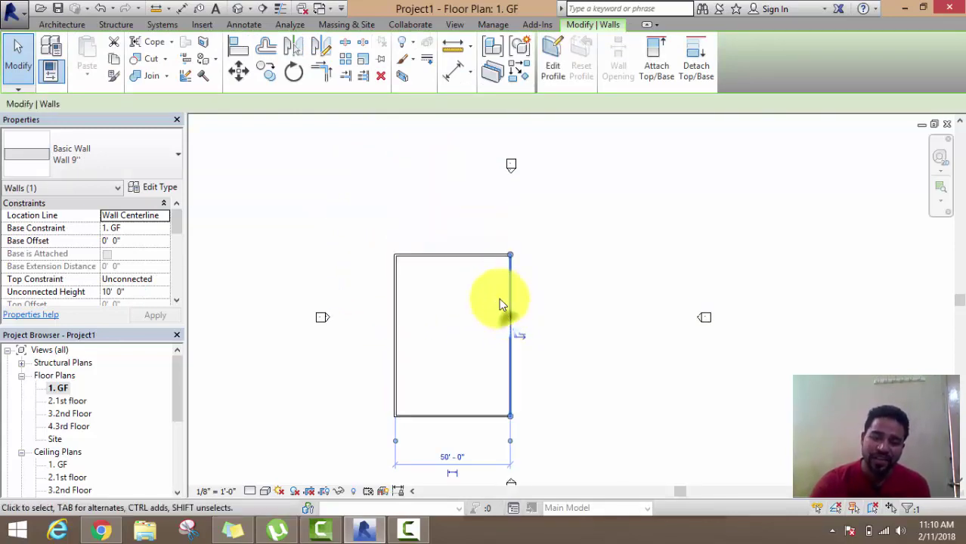
click(586, 367)
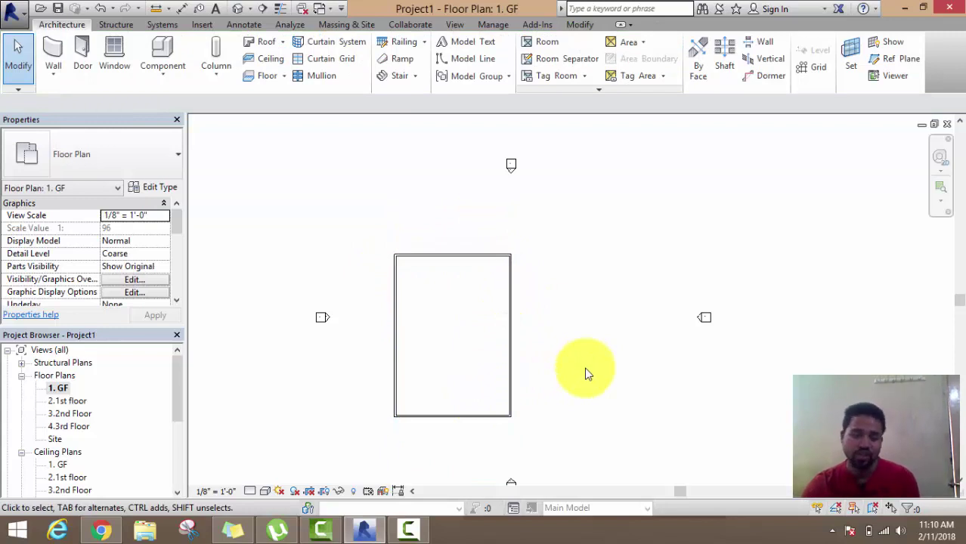
middle_drag(582, 370, 579, 357)
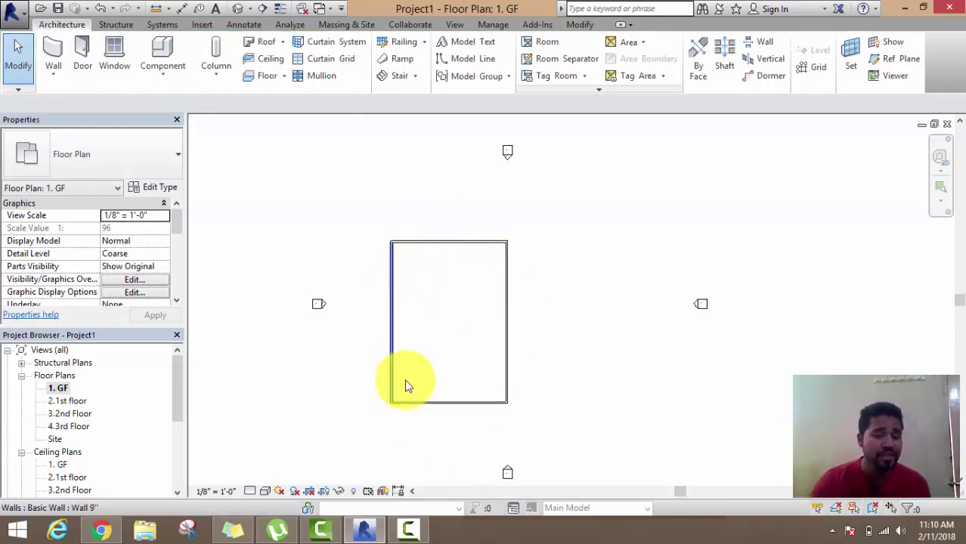
- Pick Sub wall 4.5" and partition off the top-right room from the top wall
click(52, 51)
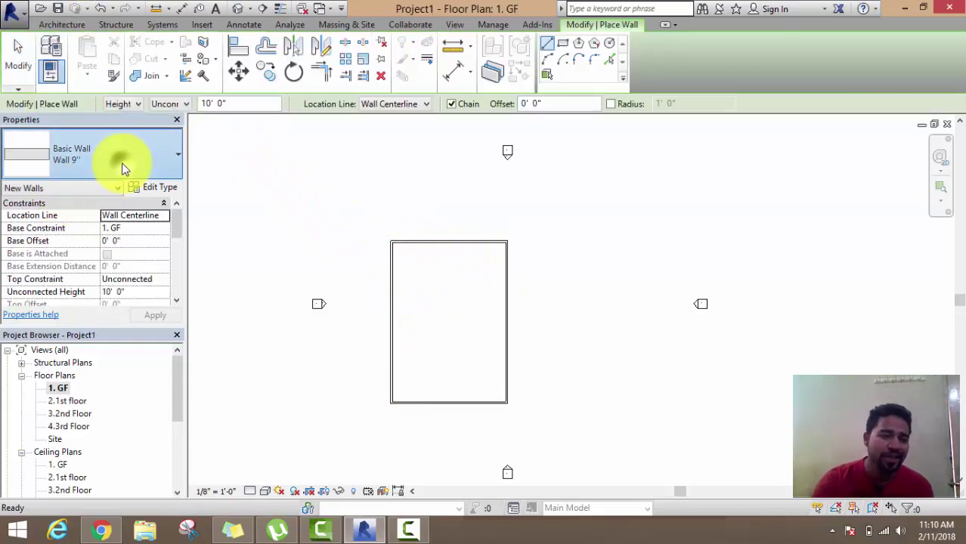
click(121, 168)
click(116, 218)
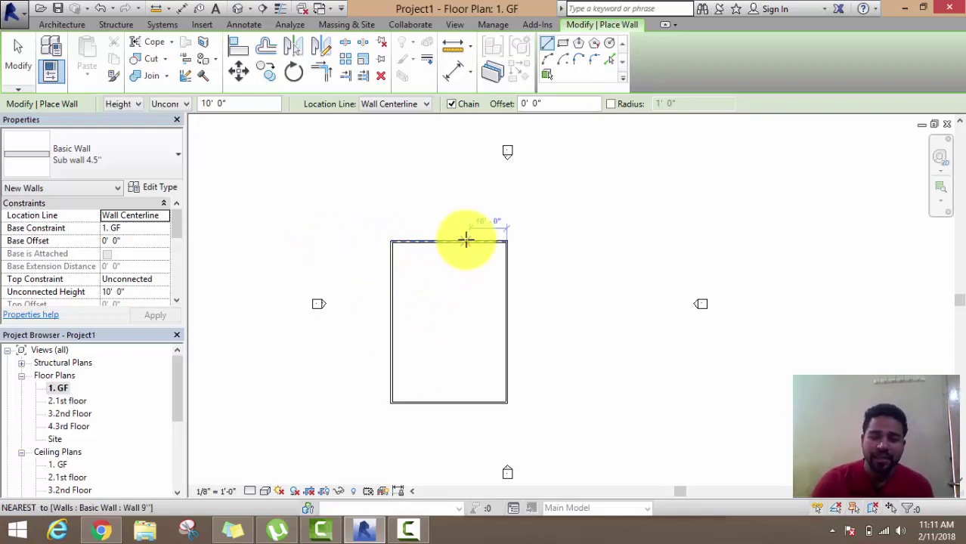
scroll(465, 250, up, 1)
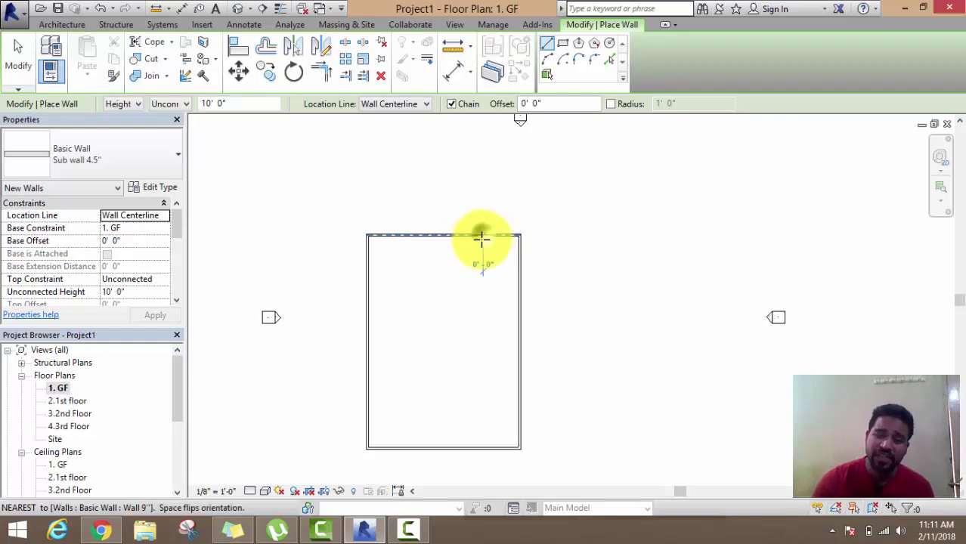
click(484, 235)
scroll(482, 282, up, 1)
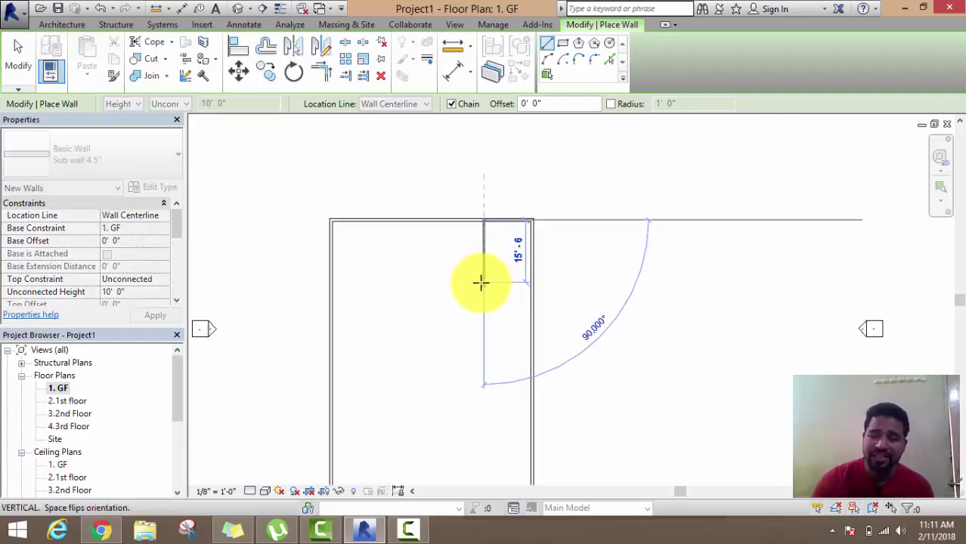
scroll(482, 281, up, 1)
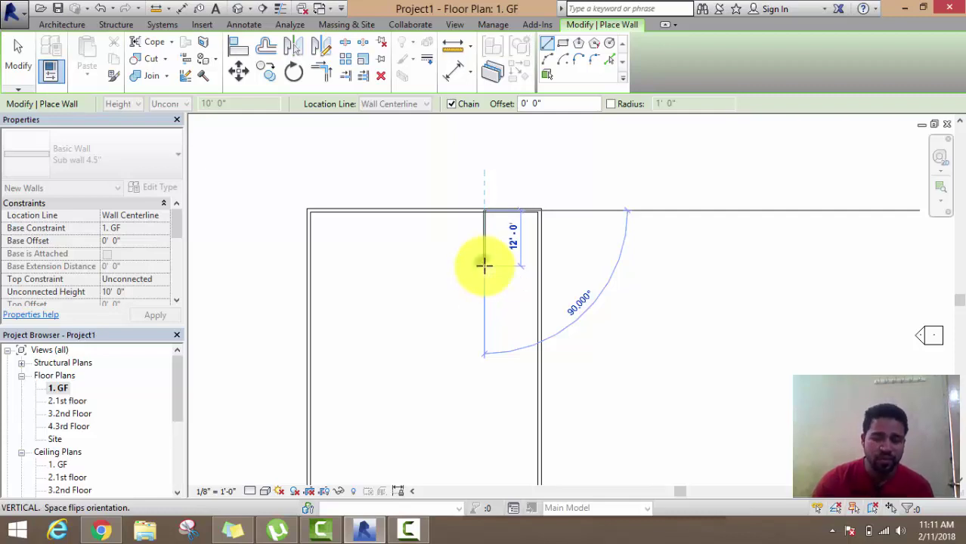
click(484, 265)
click(540, 265)
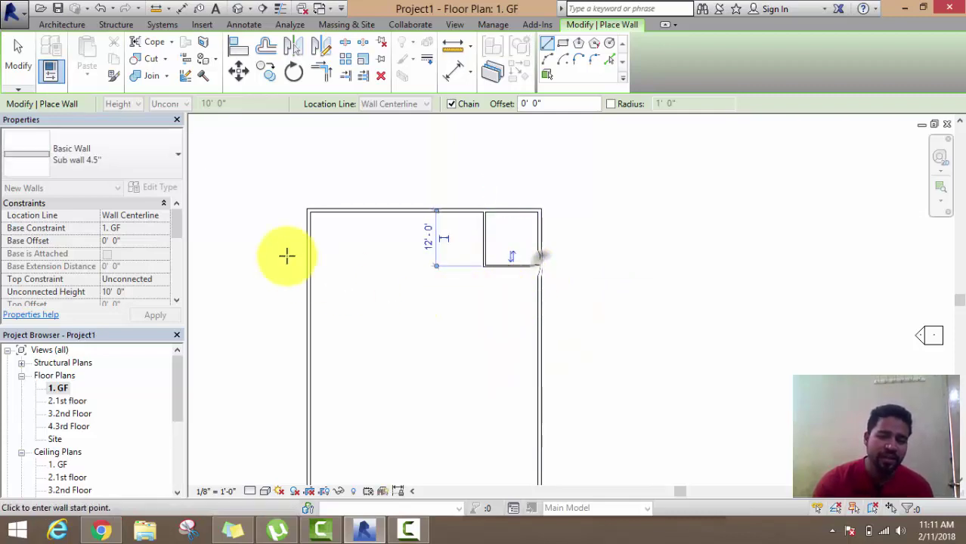
- Draw partitions enclosing the top-left room, 12' from the left wall
click(310, 211)
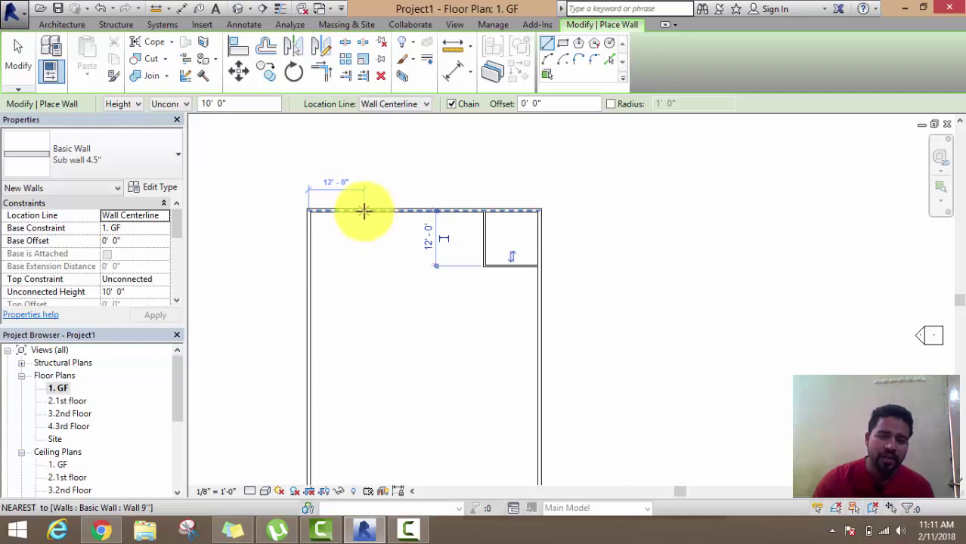
click(364, 211)
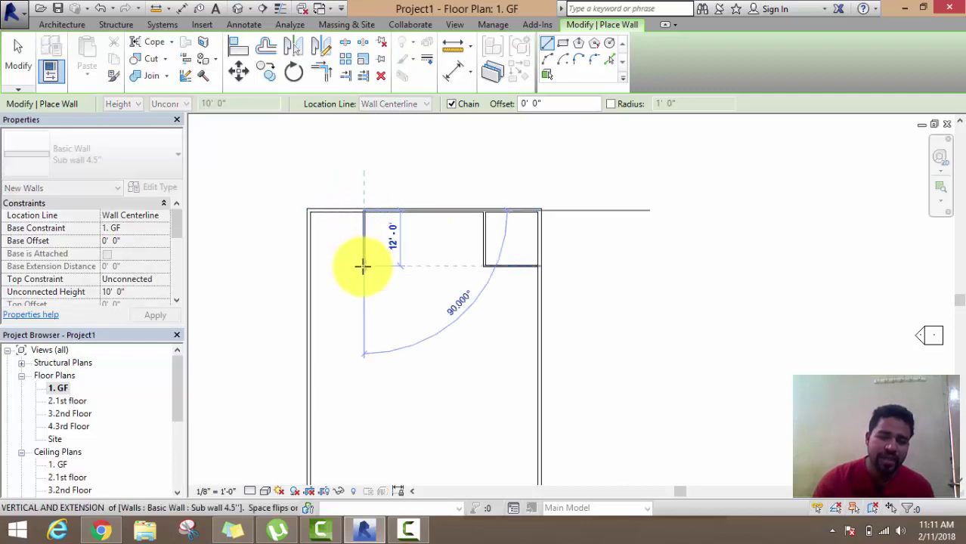
click(364, 265)
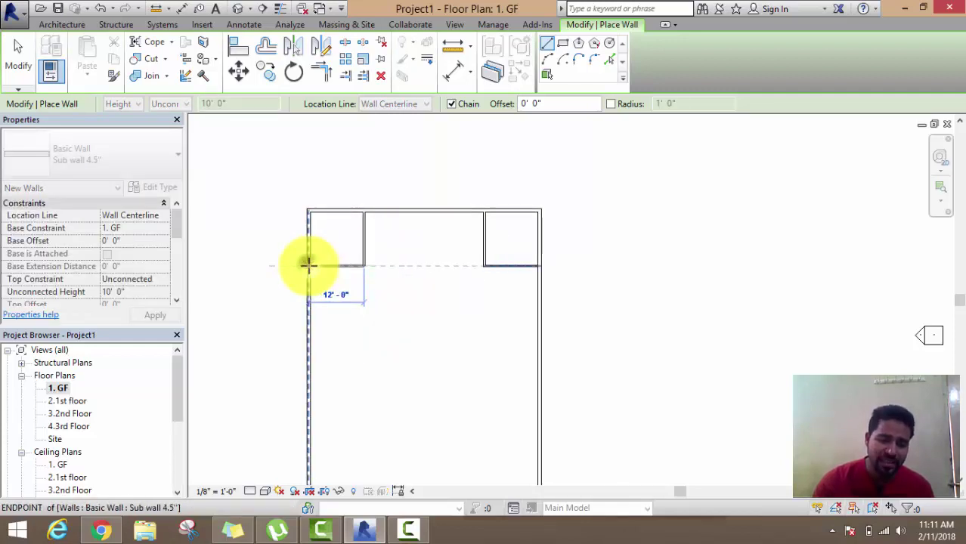
click(309, 264)
- Draw a 15' partition off the left wall to form the left room
middle_drag(352, 329, 348, 271)
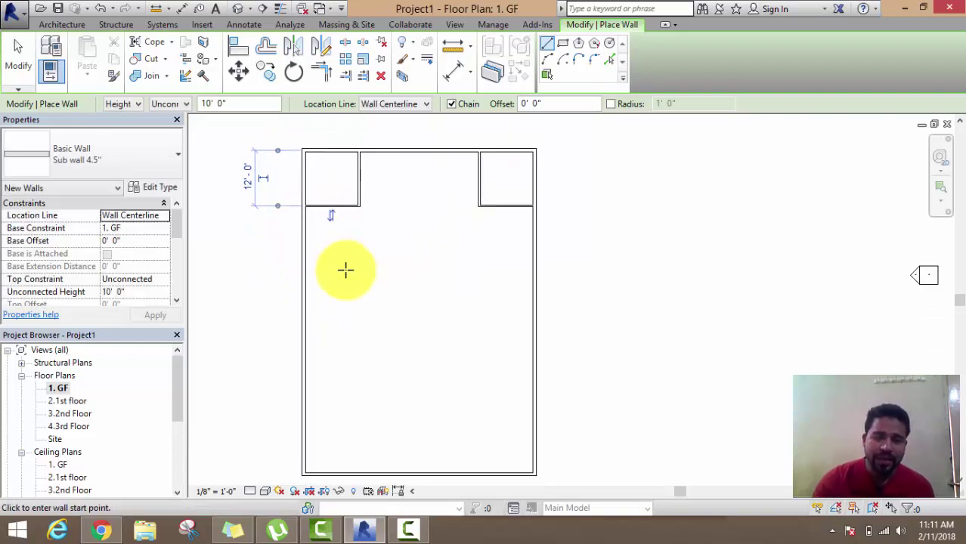
click(307, 271)
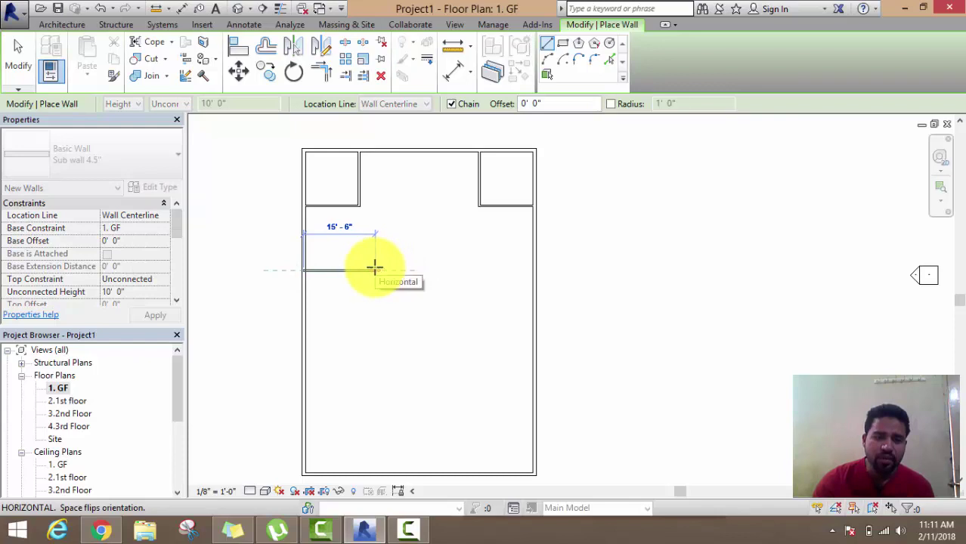
click(374, 270)
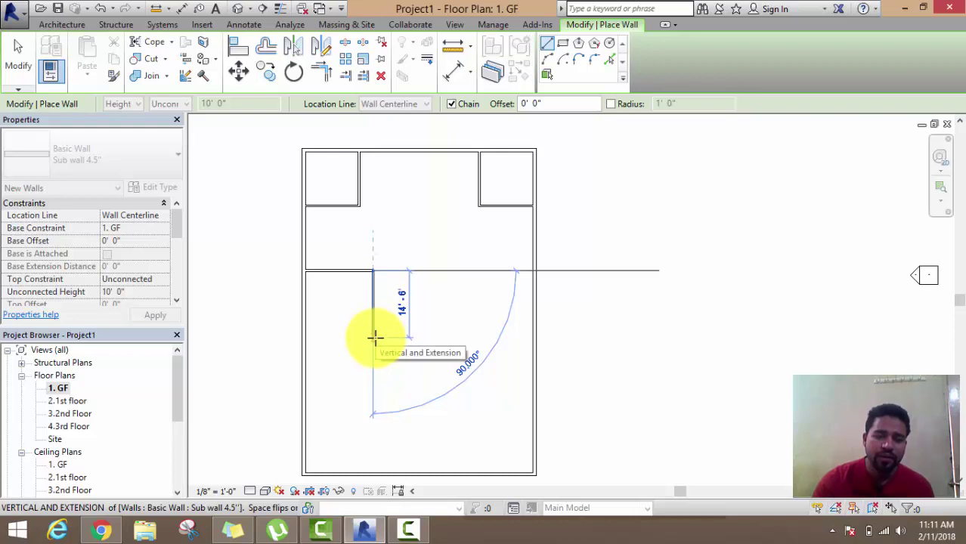
text(15')
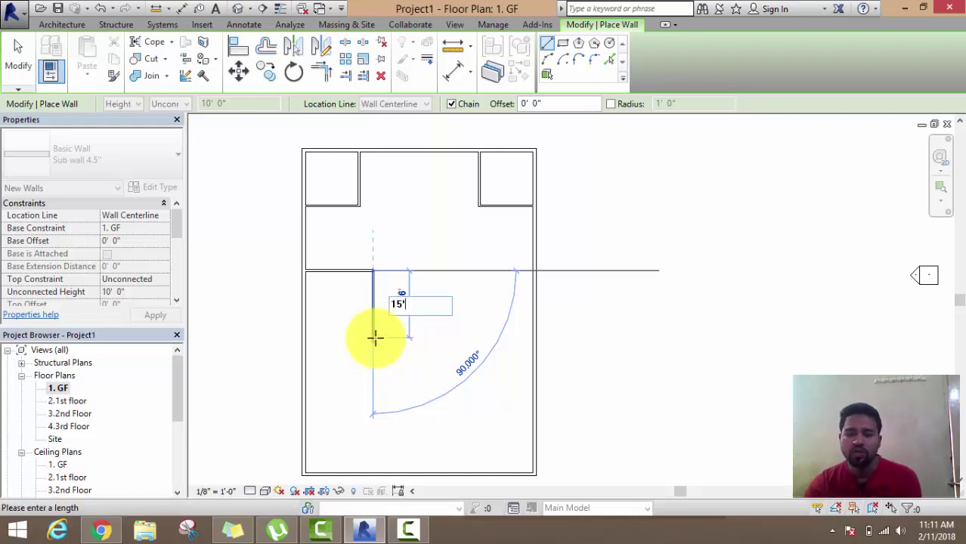
key(Return)
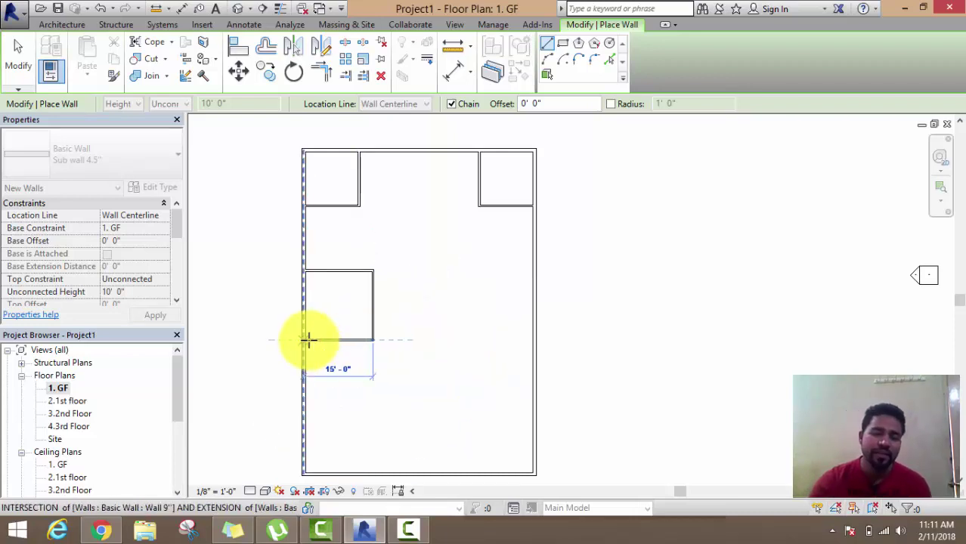
click(306, 340)
- Draw a 20' partition off the right wall for the right room, then stop placing walls
middle_drag(474, 335, 479, 307)
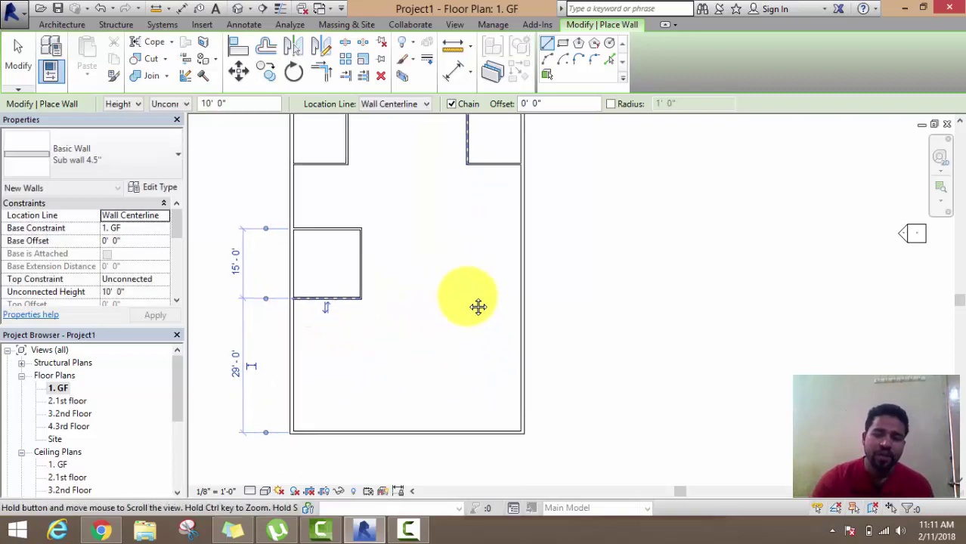
click(521, 330)
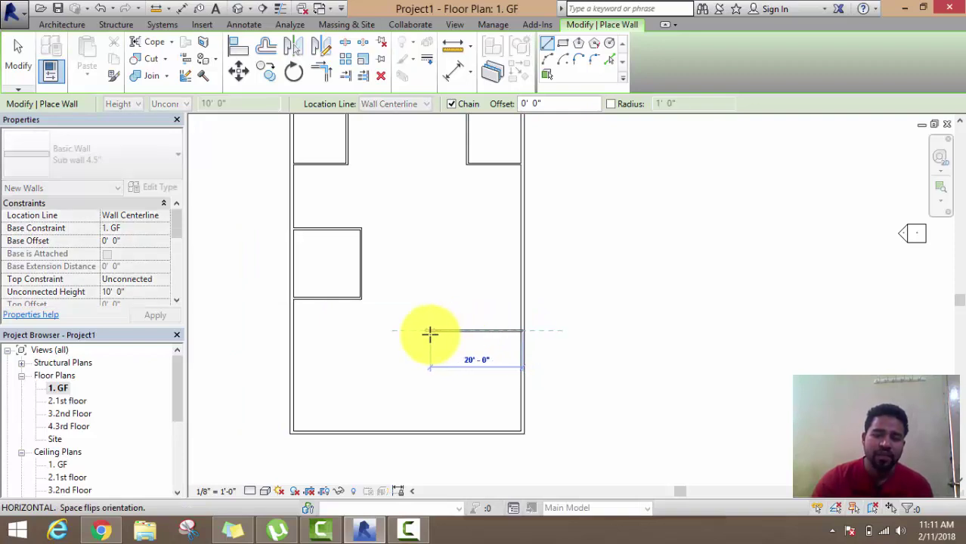
click(429, 331)
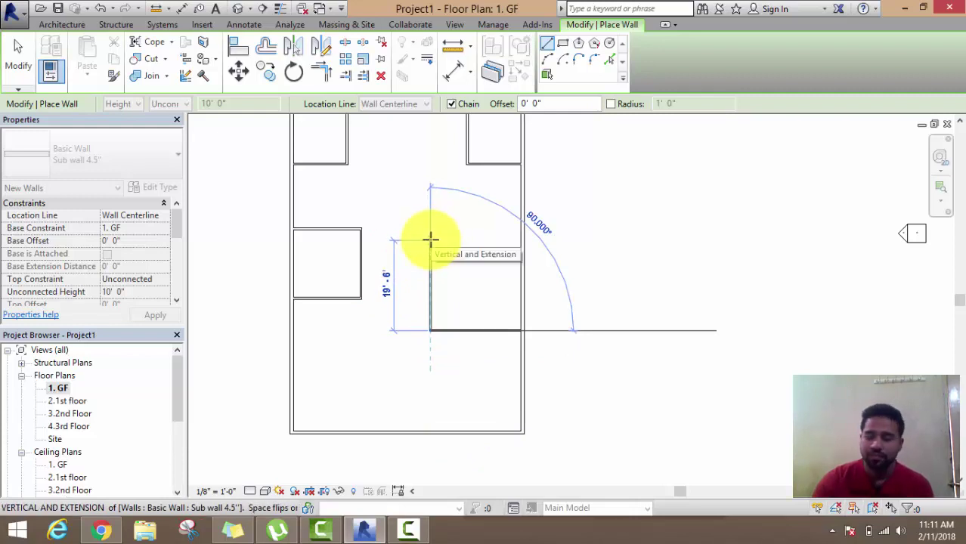
text(20')
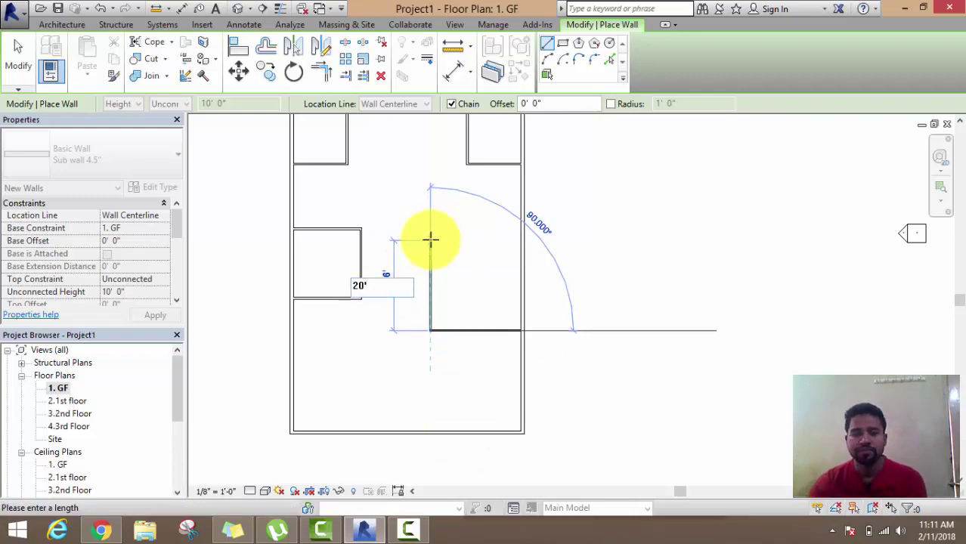
key(Return)
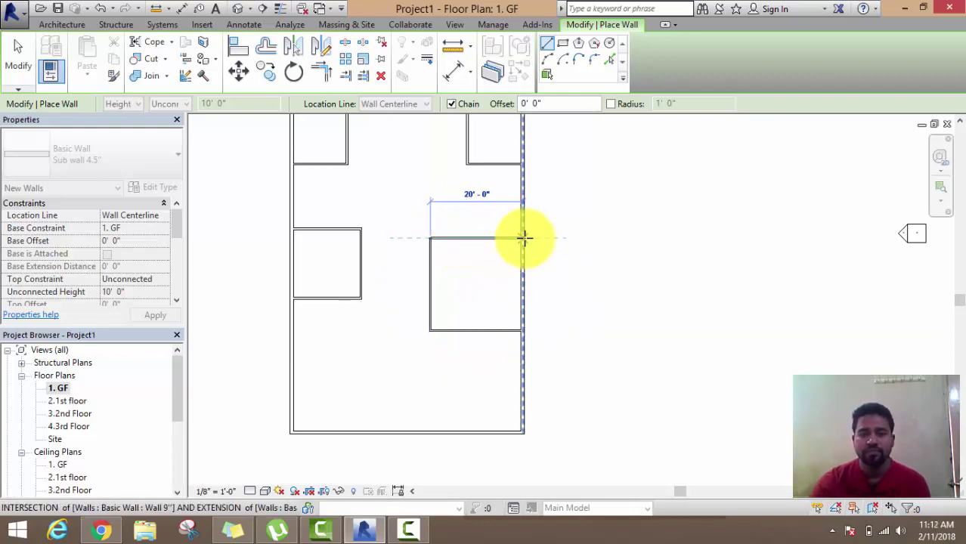
key(Escape)
right_click(641, 184)
click(655, 189)
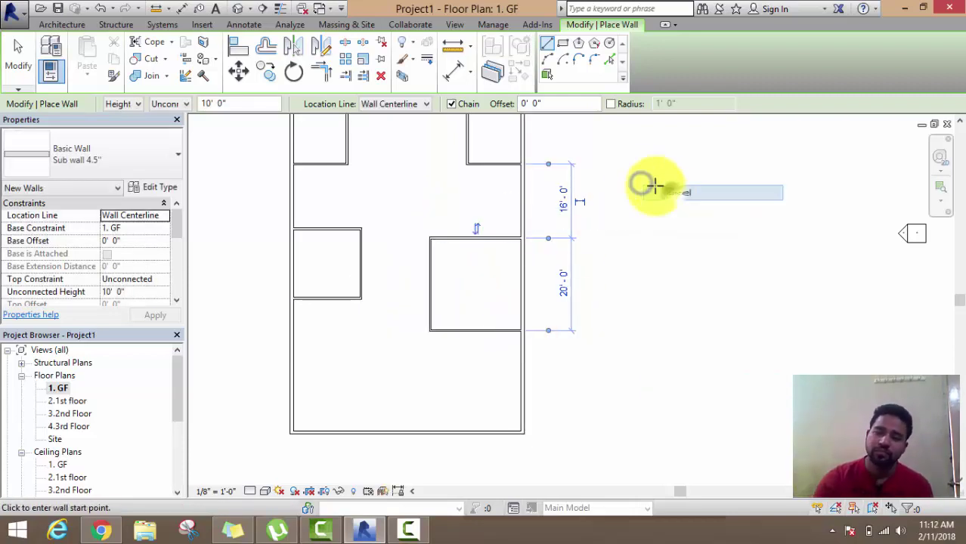
right_click(644, 185)
click(691, 195)
mouse_move(602, 218)
middle_down()
mouse_move(615, 264)
mouse_move(628, 223)
middle_up()
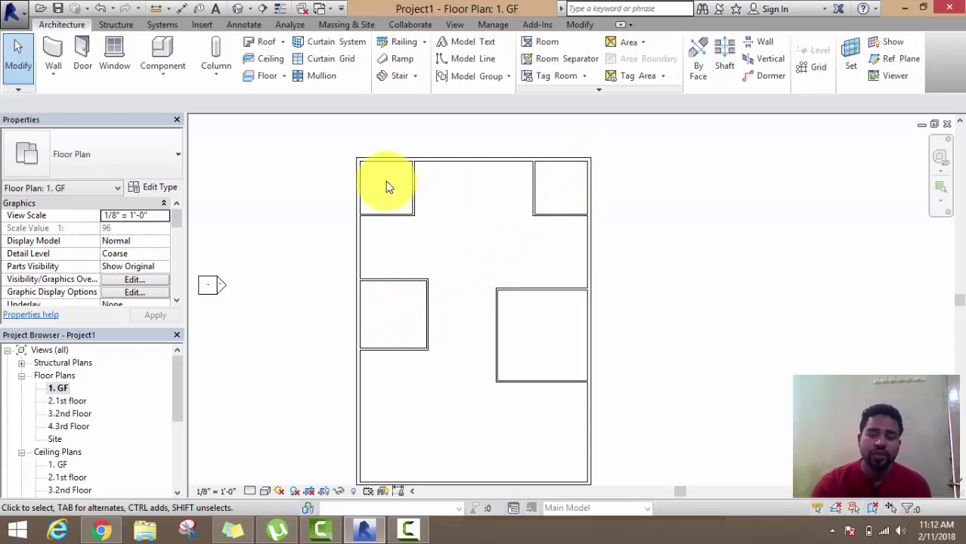
middle_drag(470, 272, 465, 257)
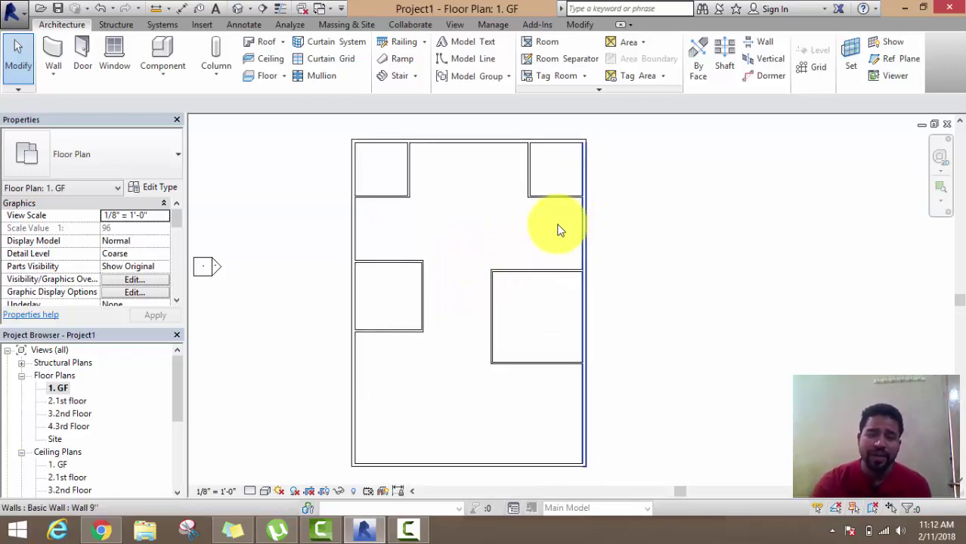
click(55, 47)
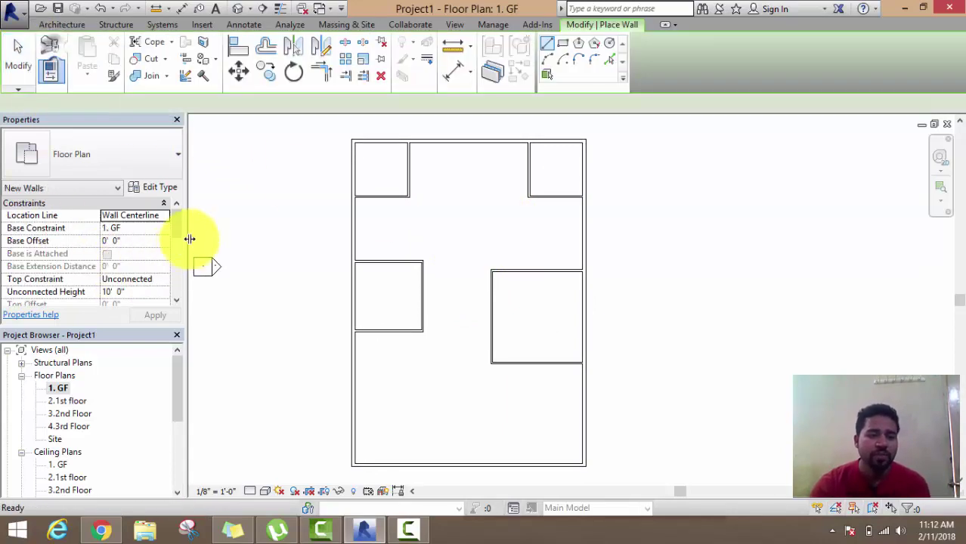
click(582, 231)
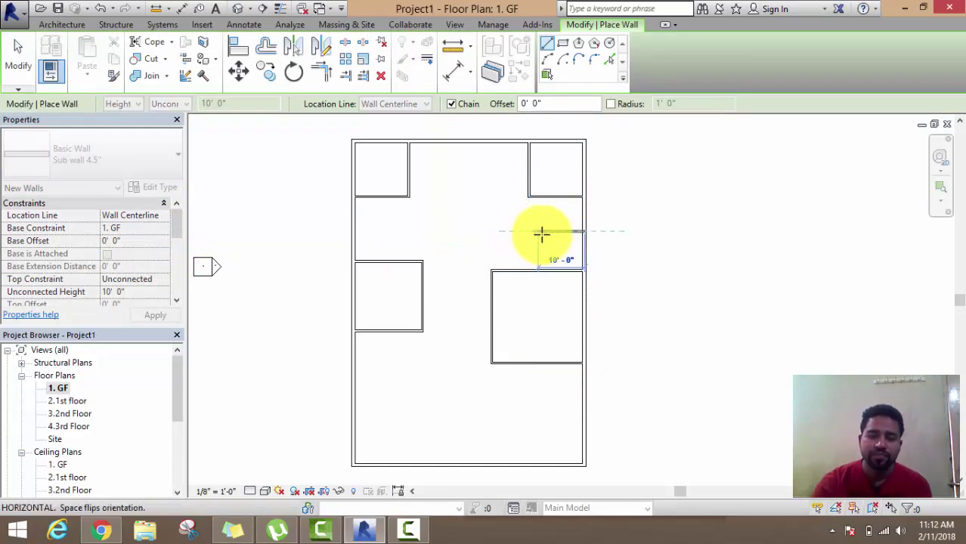
click(542, 233)
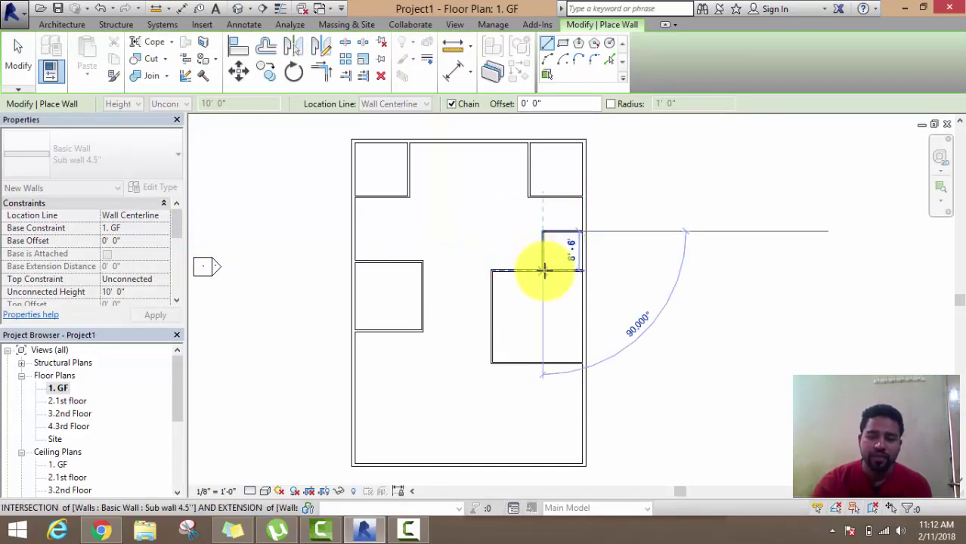
click(543, 264)
right_click(651, 195)
click(660, 204)
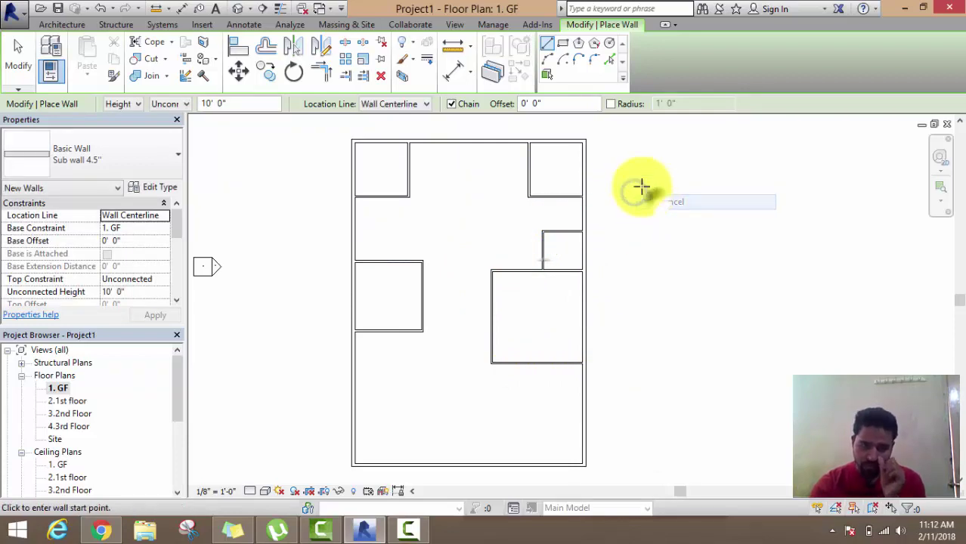
key(Escape)
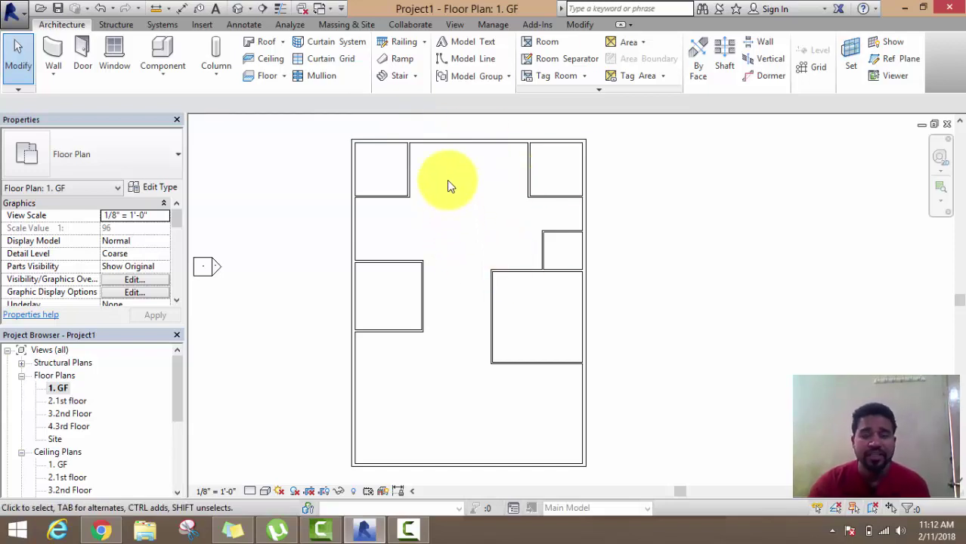
- Open the Default 3D View from the View tab
click(455, 25)
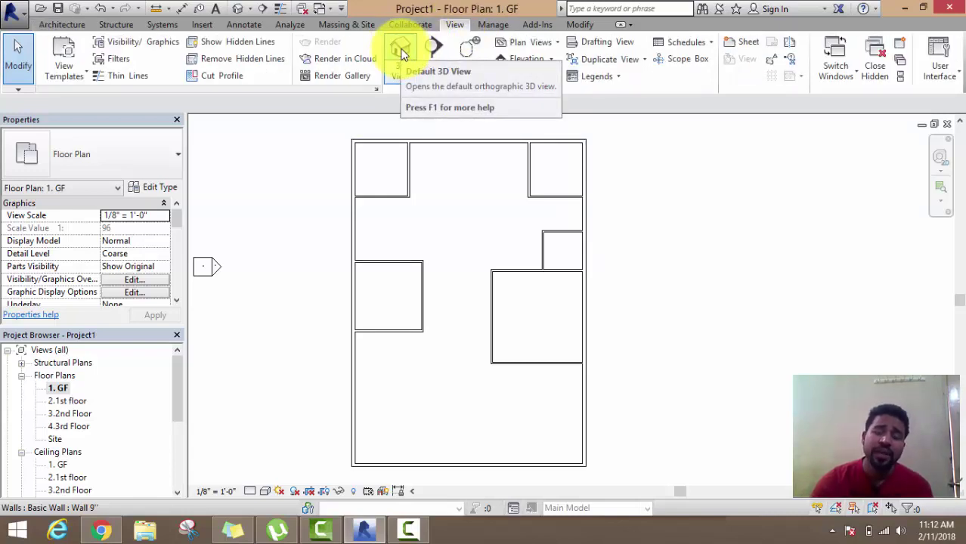
click(401, 51)
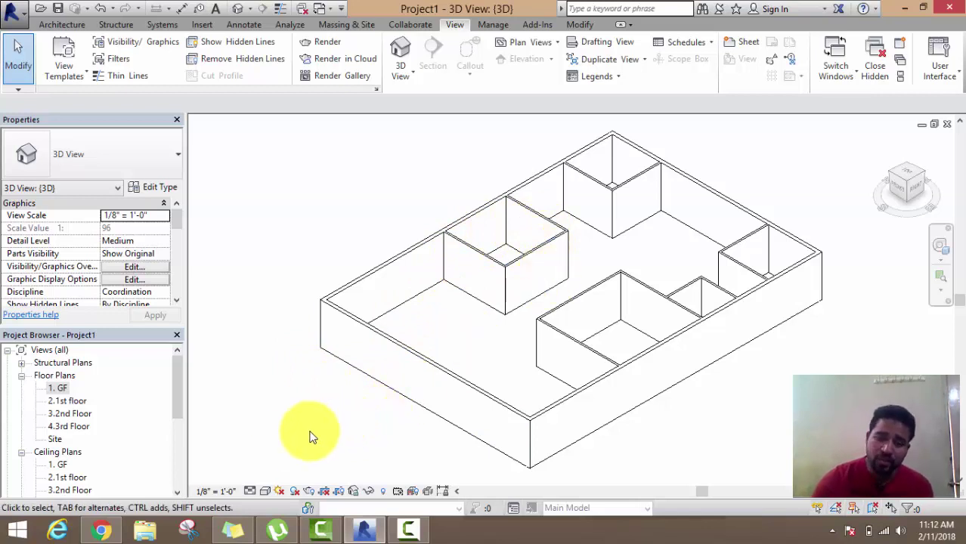
- Switch the 3D view to the Realistic visual style and frame the model
click(265, 492)
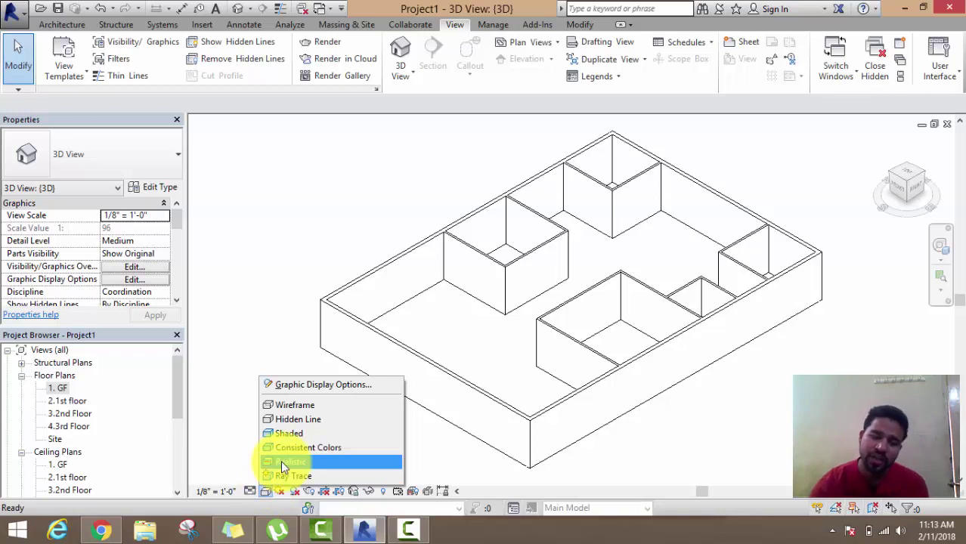
click(290, 463)
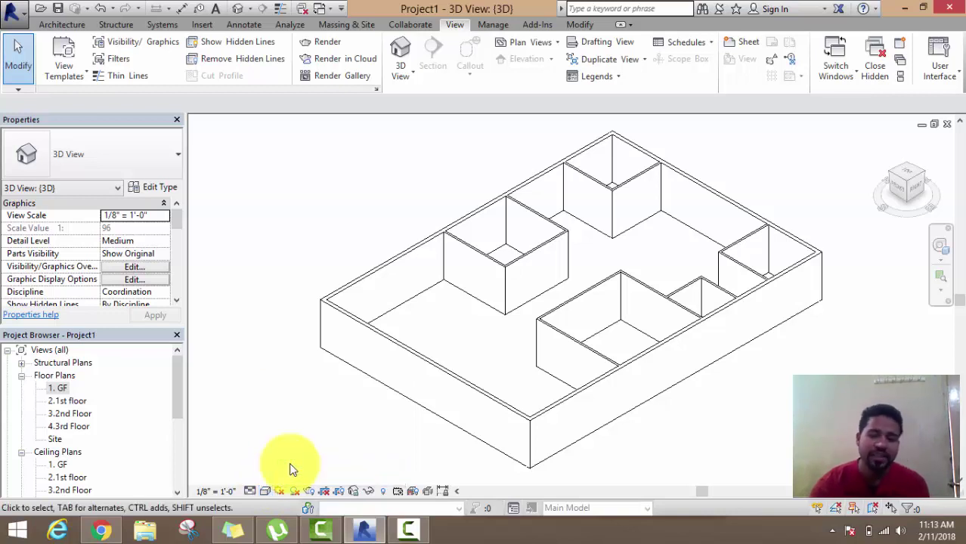
middle_drag(331, 412, 297, 398)
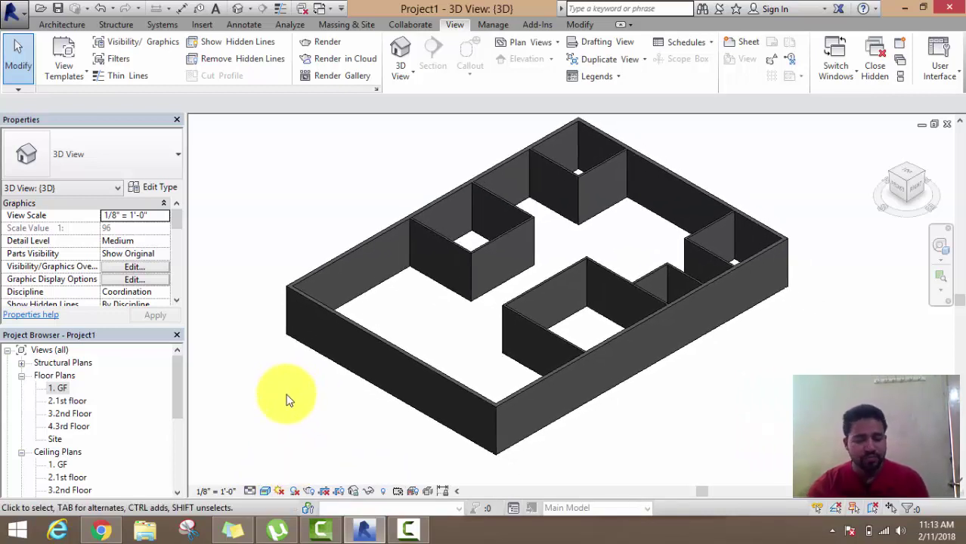
scroll(395, 276, up, 2)
scroll(463, 226, up, 2)
scroll(513, 254, up, 2)
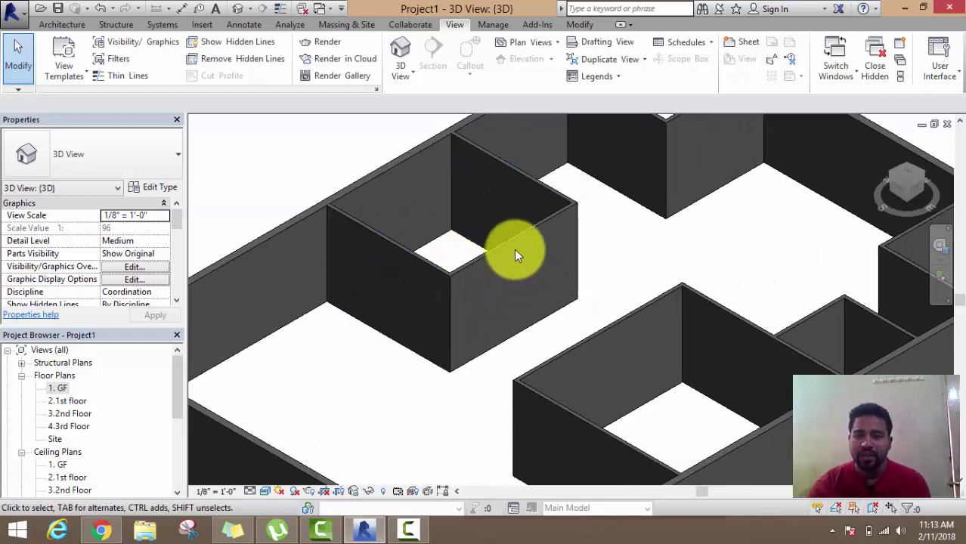
scroll(663, 269, down, 2)
scroll(663, 268, down, 2)
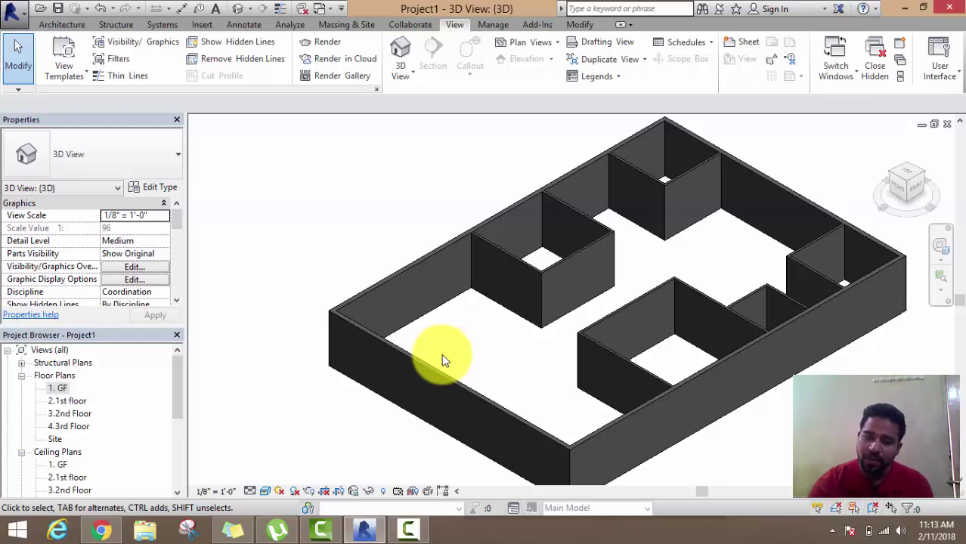
mouse_move(466, 362)
middle_down()
mouse_move(520, 371)
mouse_move(604, 360)
mouse_move(648, 328)
mouse_move(632, 261)
mouse_move(587, 243)
mouse_move(499, 270)
mouse_move(480, 323)
mouse_move(552, 360)
mouse_move(643, 358)
mouse_move(634, 367)
mouse_move(576, 344)
mouse_move(501, 345)
mouse_move(468, 378)
mouse_move(544, 360)
middle_up()
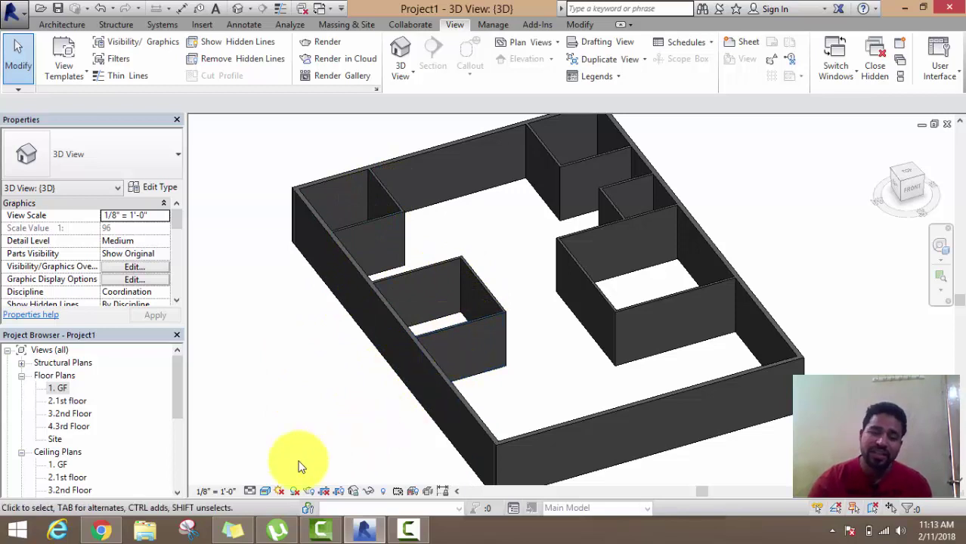
- Open uniquecivil.com's Gallery page in Chrome and scroll down to the handwritten notes images
click(102, 530)
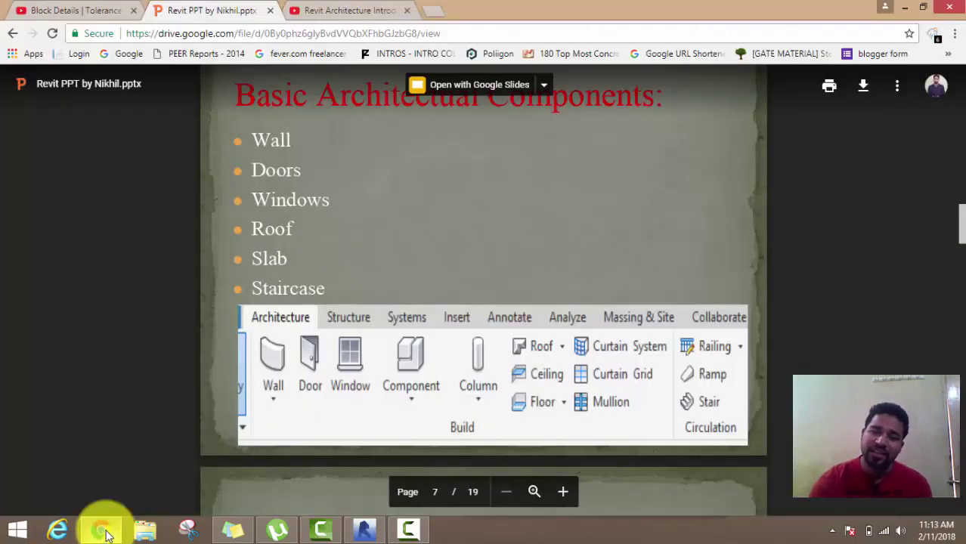
click(12, 34)
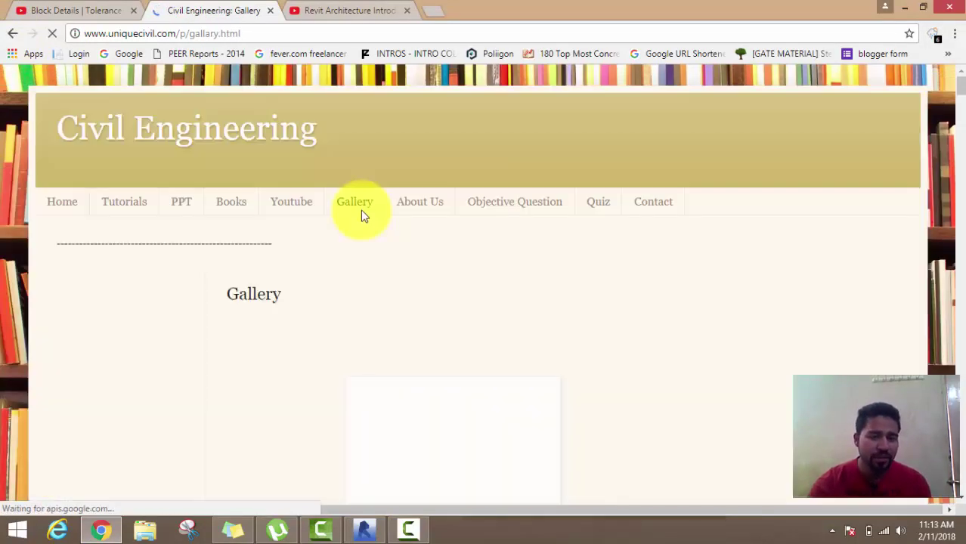
scroll(375, 261, down, 5)
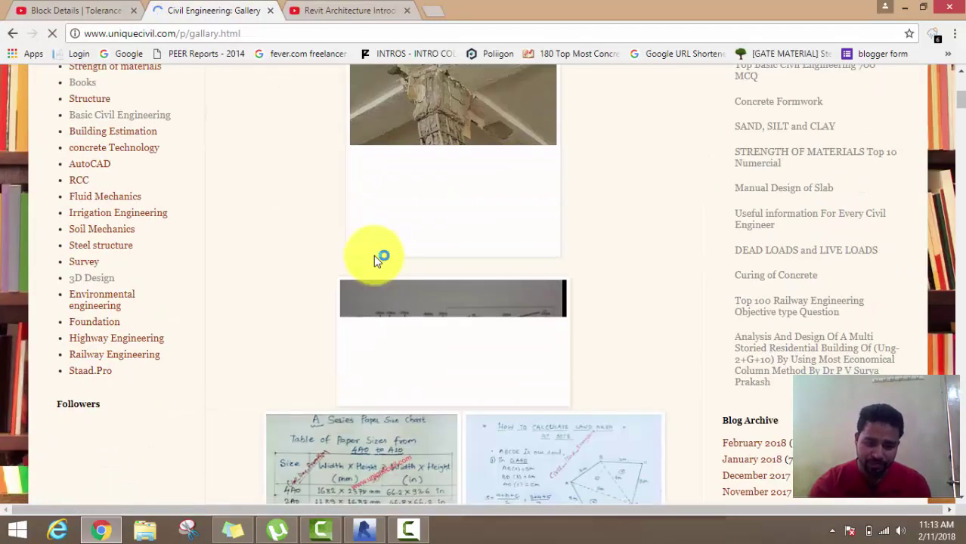
scroll(376, 261, down, 2)
scroll(376, 261, down, 1)
scroll(375, 261, down, 3)
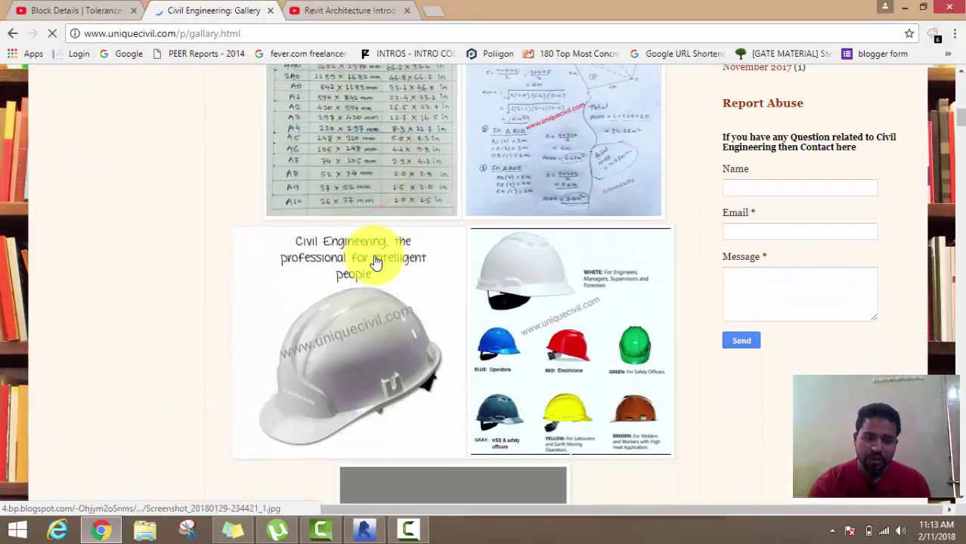
scroll(375, 261, down, 4)
scroll(376, 261, down, 3)
scroll(376, 262, down, 3)
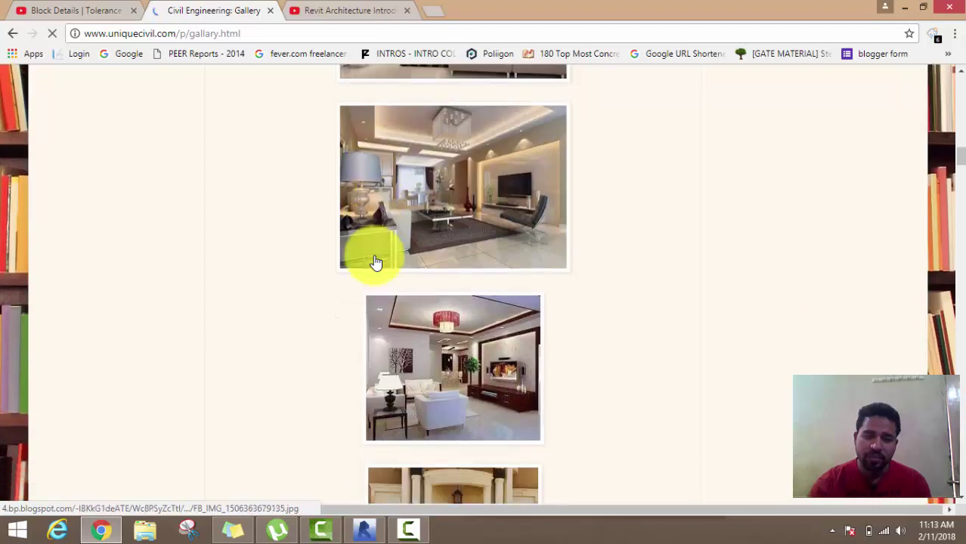
scroll(376, 262, down, 3)
scroll(376, 263, down, 3)
scroll(376, 262, down, 3)
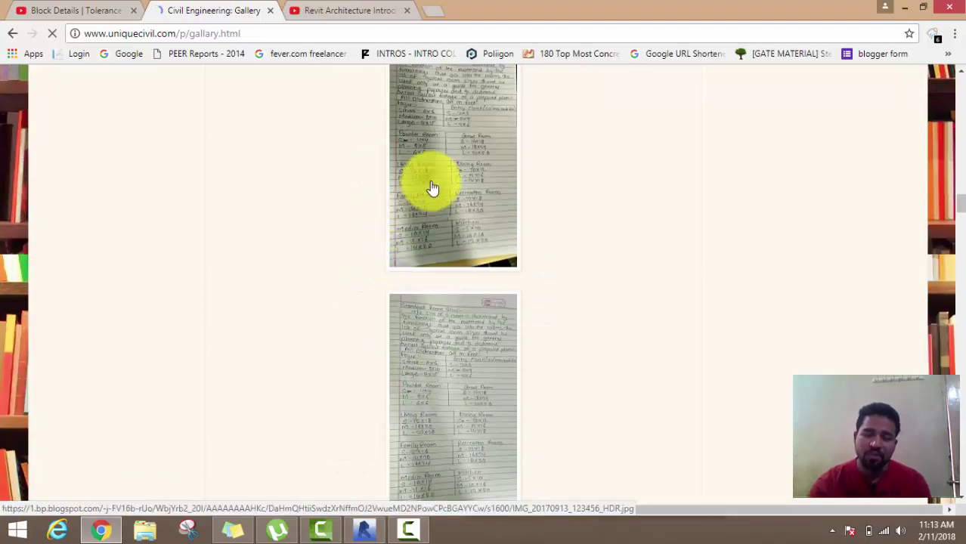
- View the room-size notes pages through to Full Bath and Library, then return to the PPT page
click(432, 188)
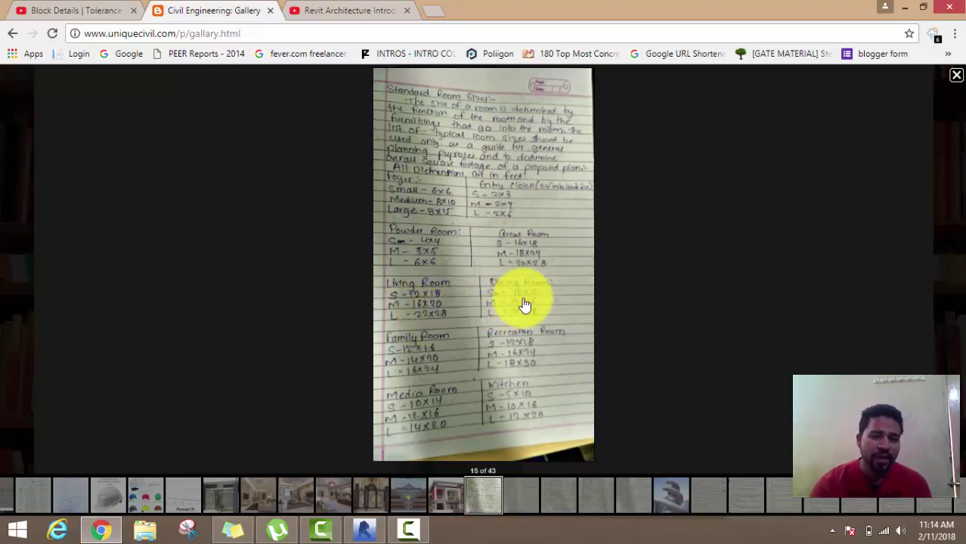
click(521, 505)
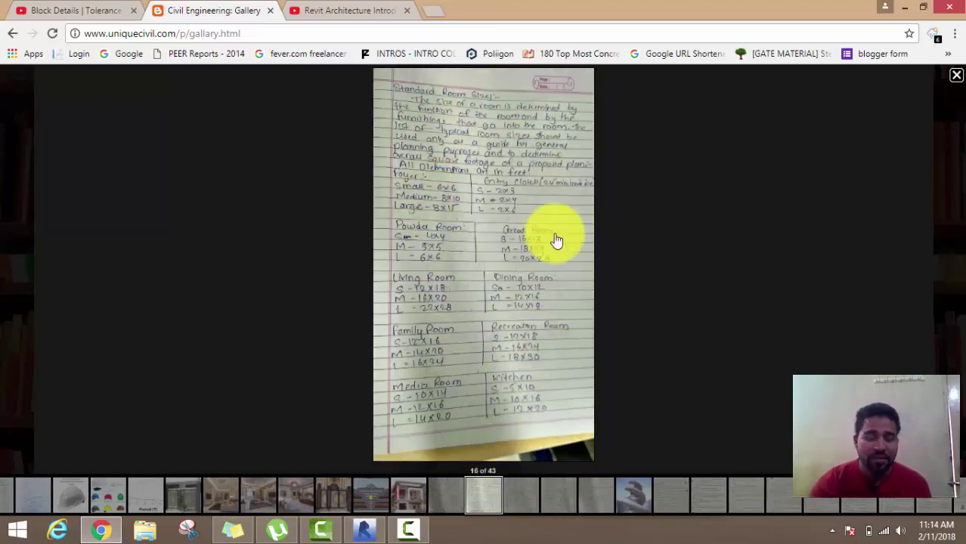
click(520, 502)
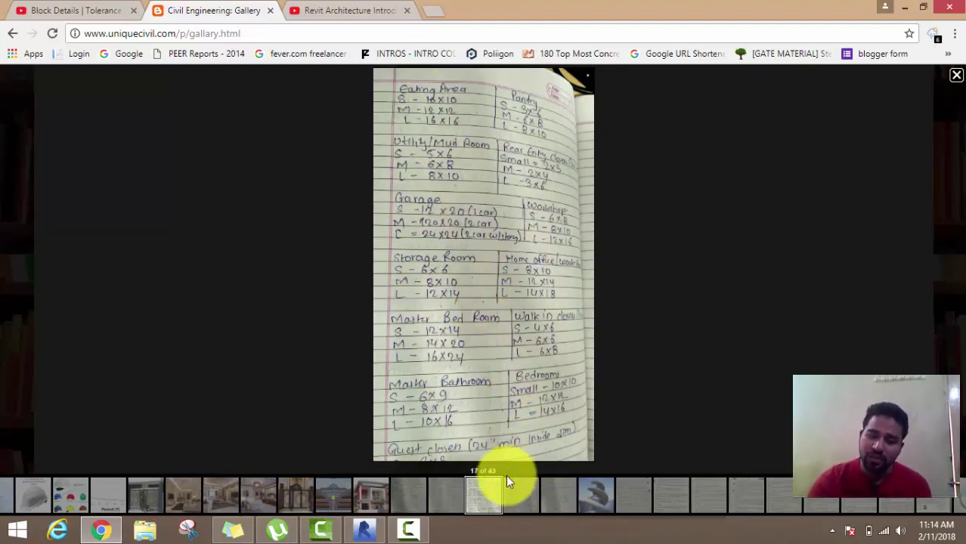
click(520, 498)
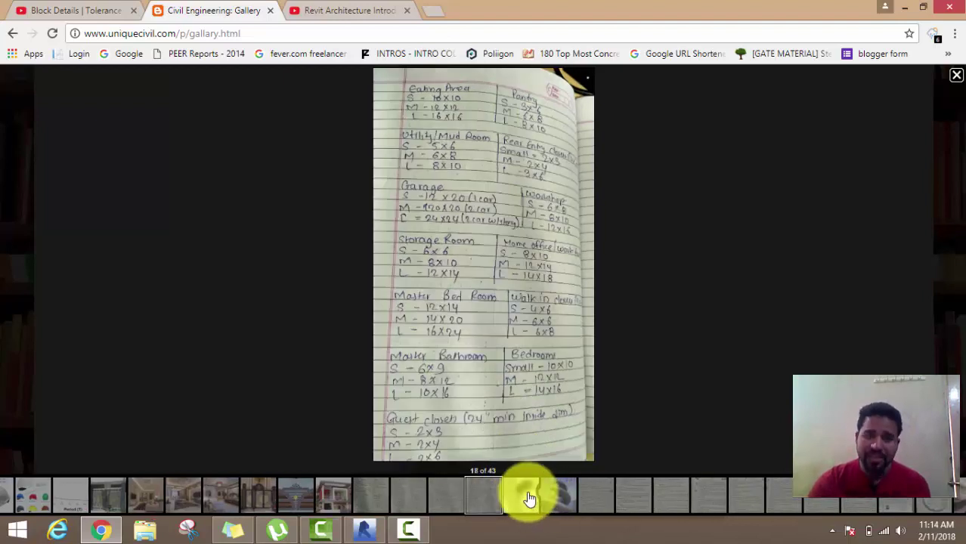
click(529, 495)
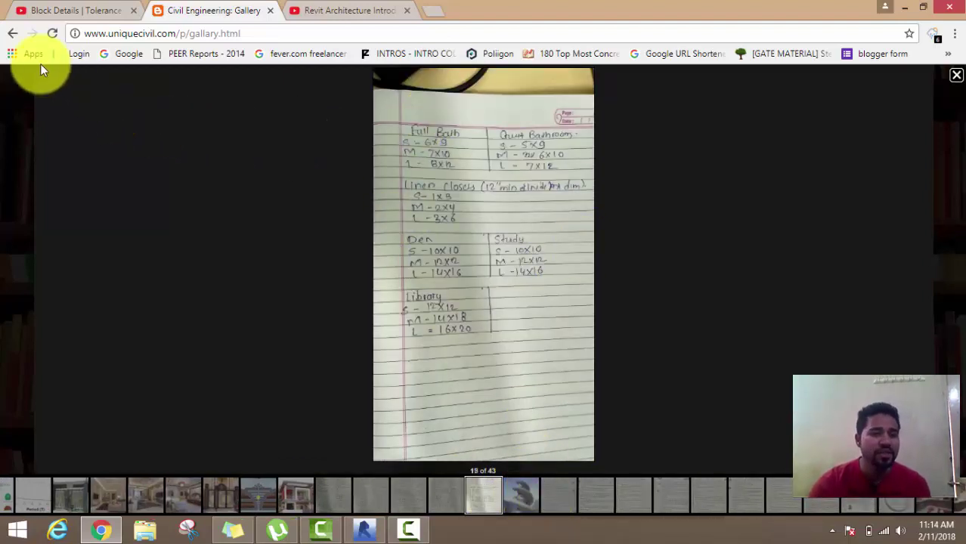
click(12, 33)
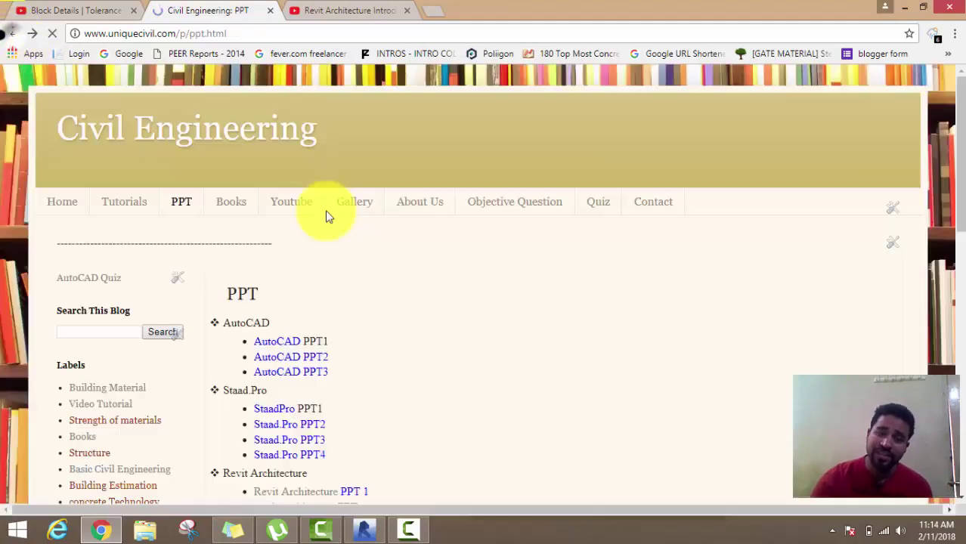
- Switch back to Revit, orbit the shaded 3D walls and zoom out to show the whole house
click(366, 529)
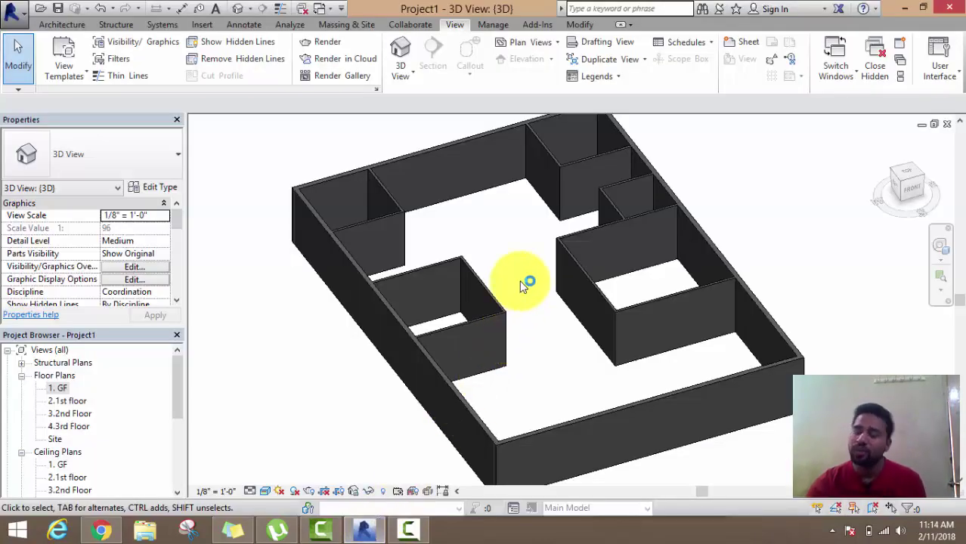
shift+middle_drag(531, 291, 409, 227)
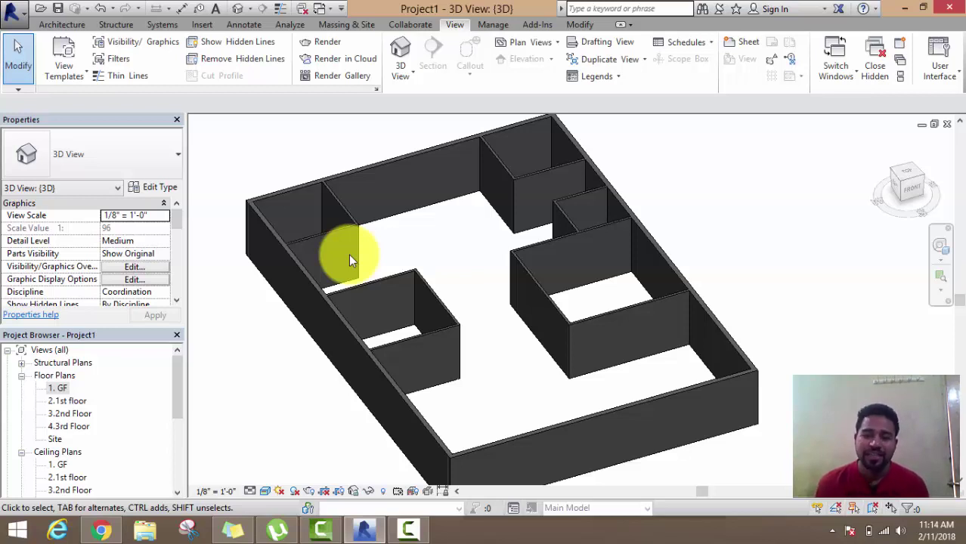
click(64, 24)
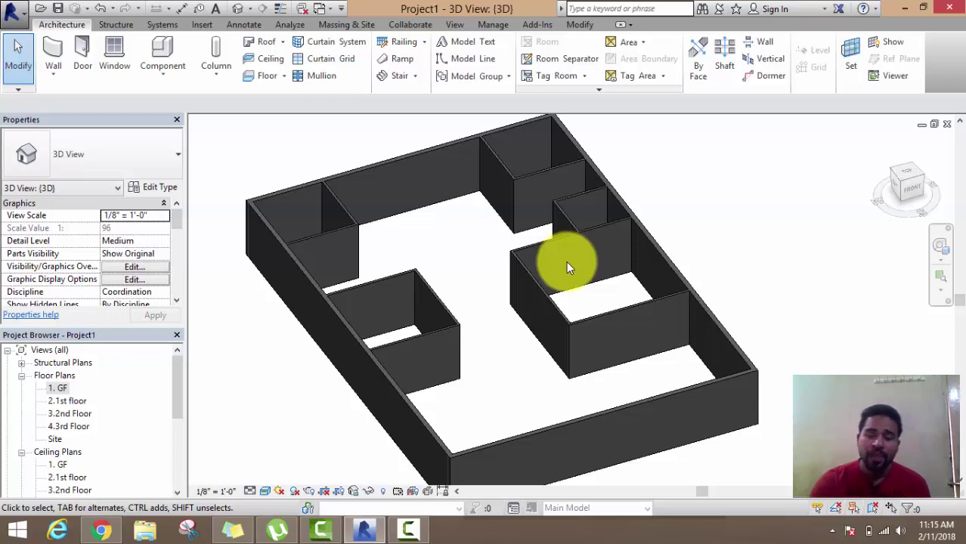
scroll(560, 310, down, 2)
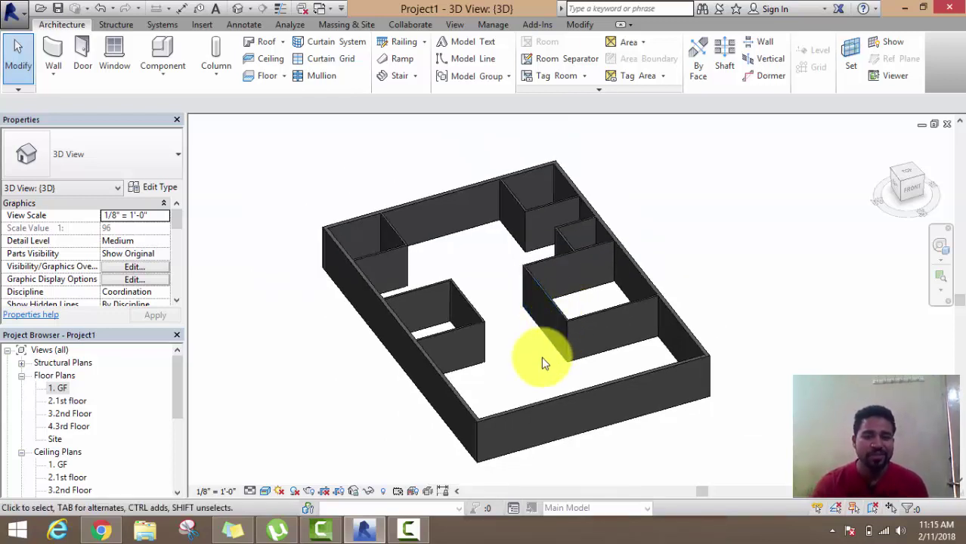
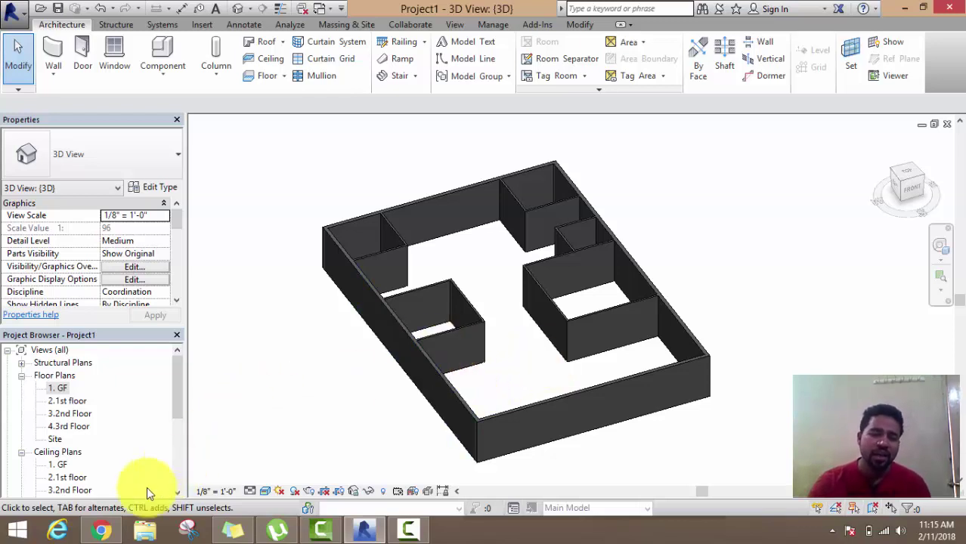
- Switch from the Revit 3D model to Chrome showing the Civil Engineering PPT page
click(101, 529)
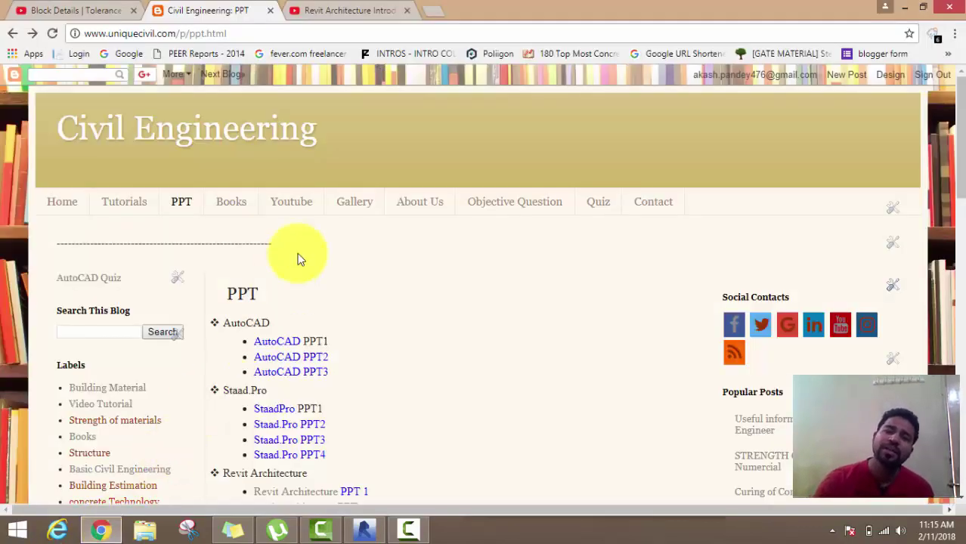
- In a new tab, search Google for 'revit student version2018 vs full version'
click(442, 11)
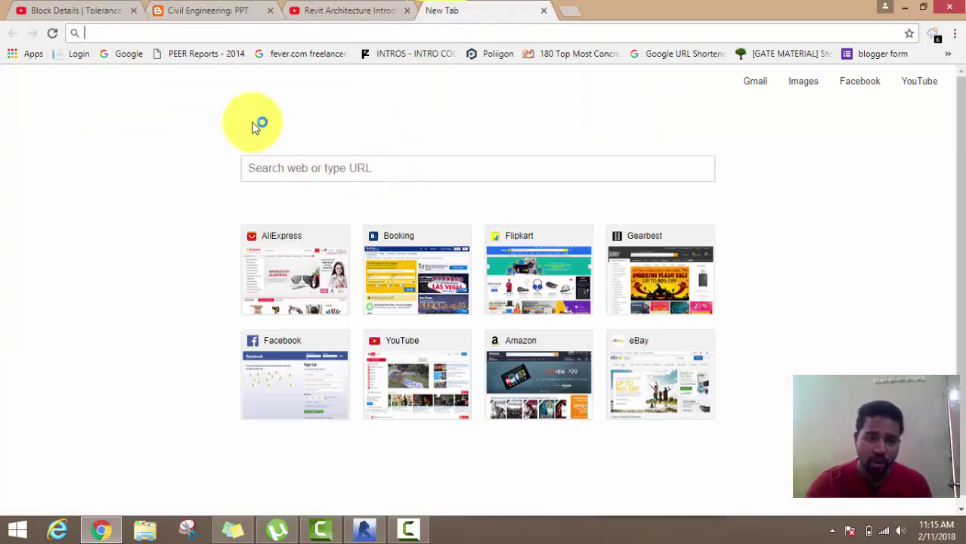
click(125, 56)
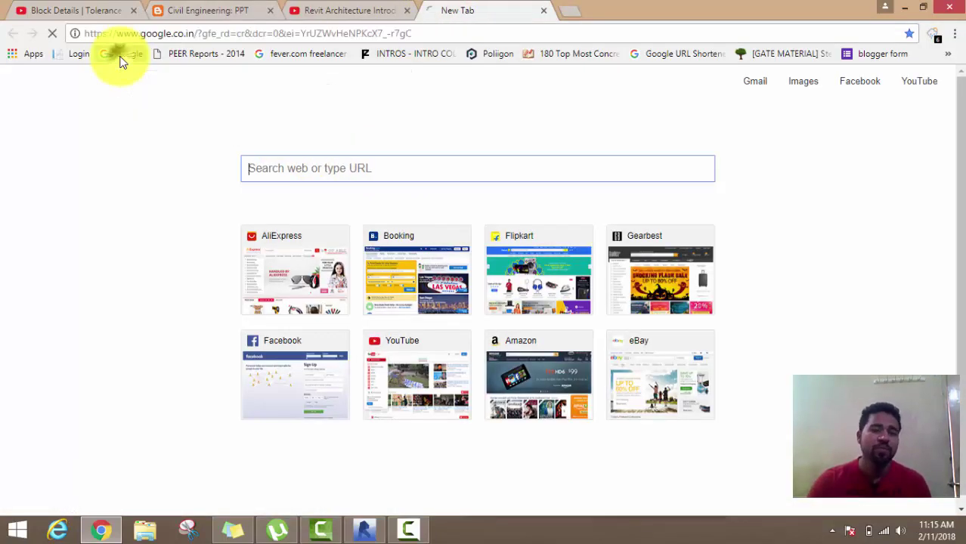
click(361, 300)
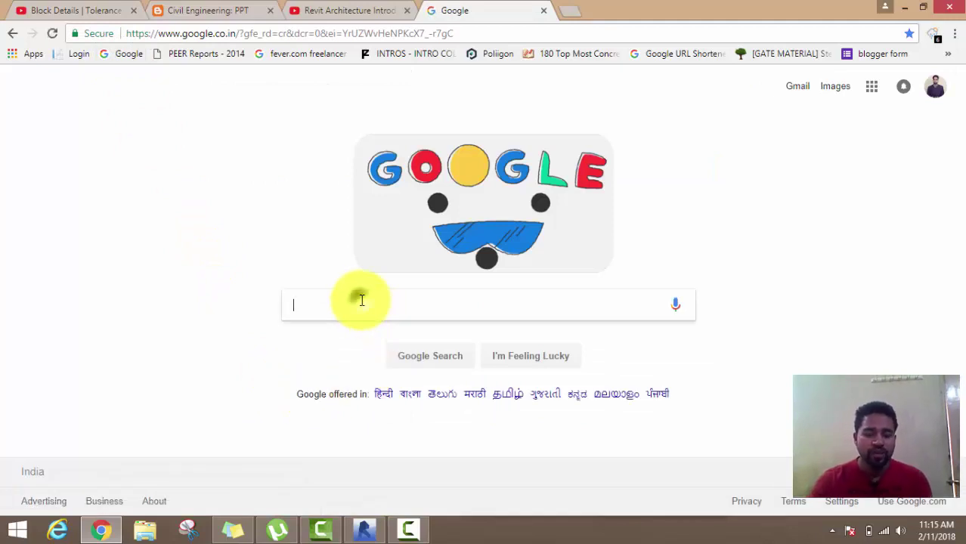
text(A)
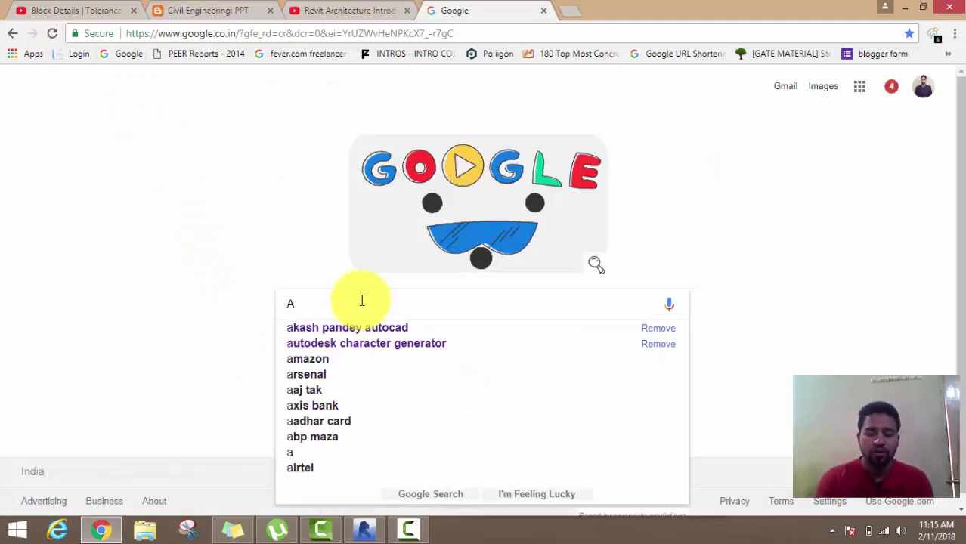
text(utod)
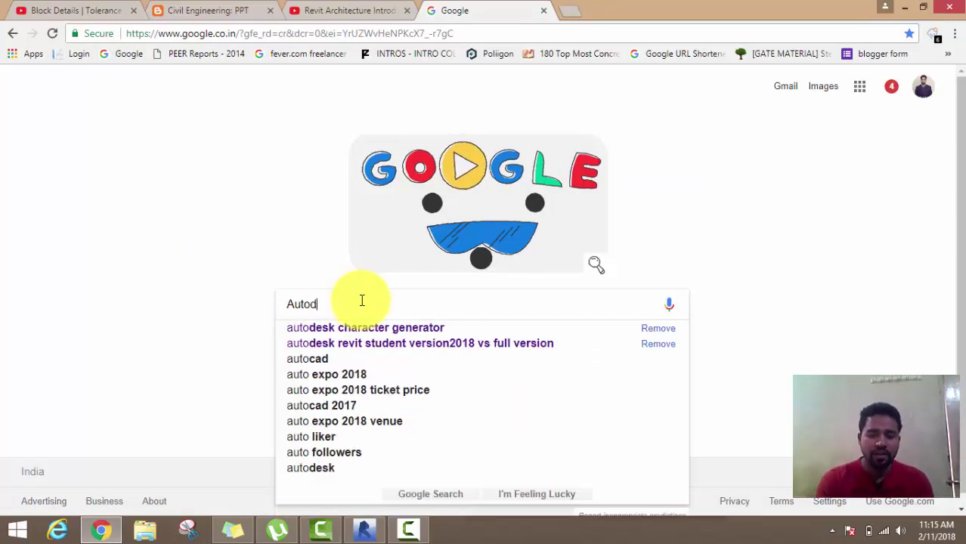
text(esk)
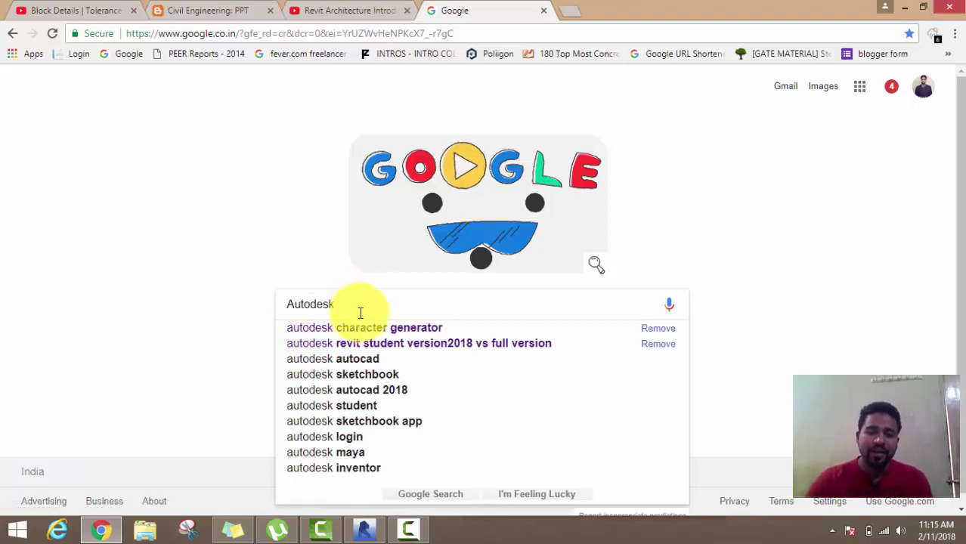
click(460, 350)
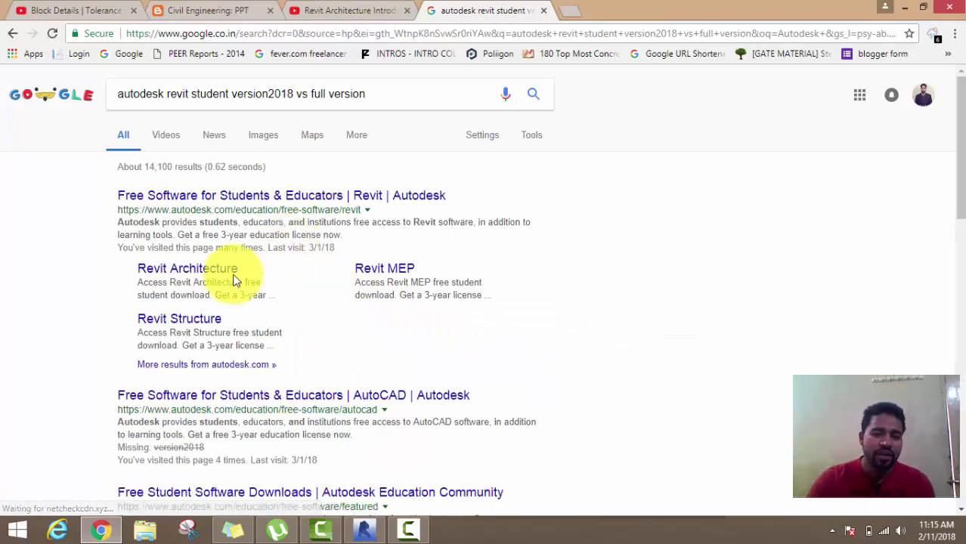
- Open Autodesk's free Revit for students page from the search results
scroll(227, 303, down, 1)
scroll(229, 298, down, 2)
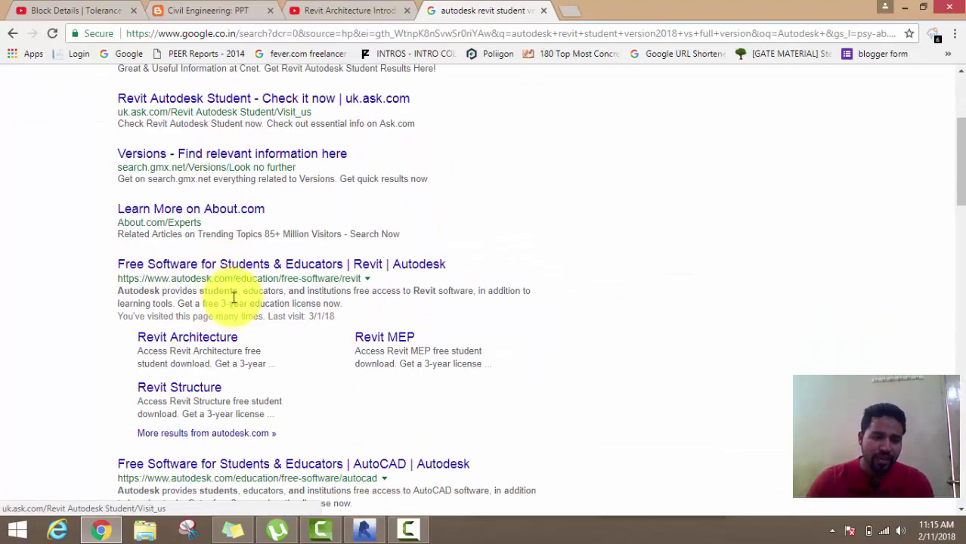
click(272, 271)
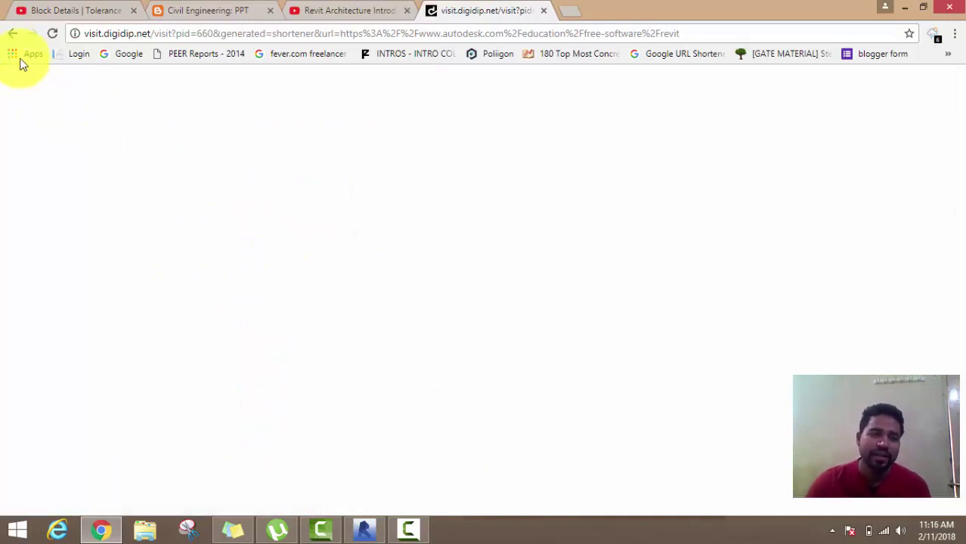
click(12, 34)
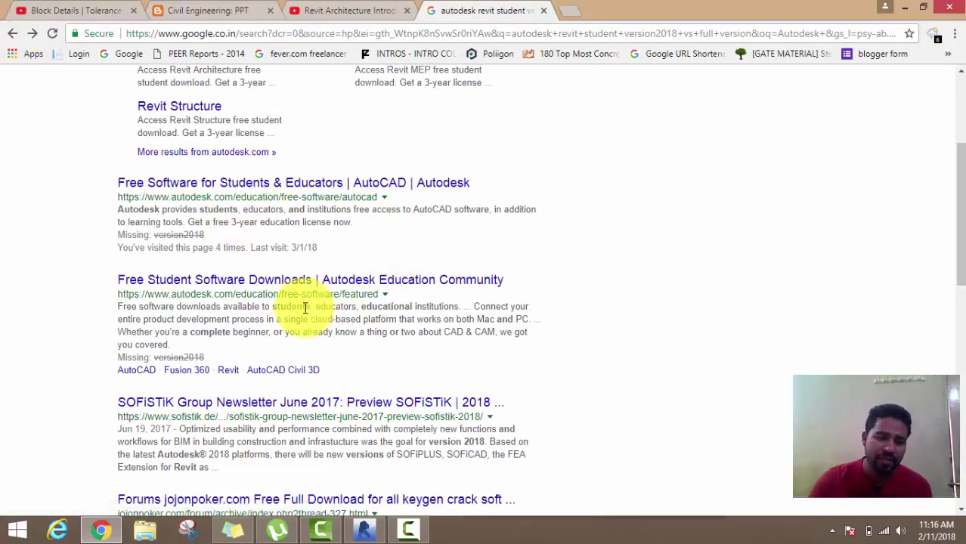
scroll(303, 308, up, 4)
scroll(303, 318, down, 3)
scroll(303, 324, up, 3)
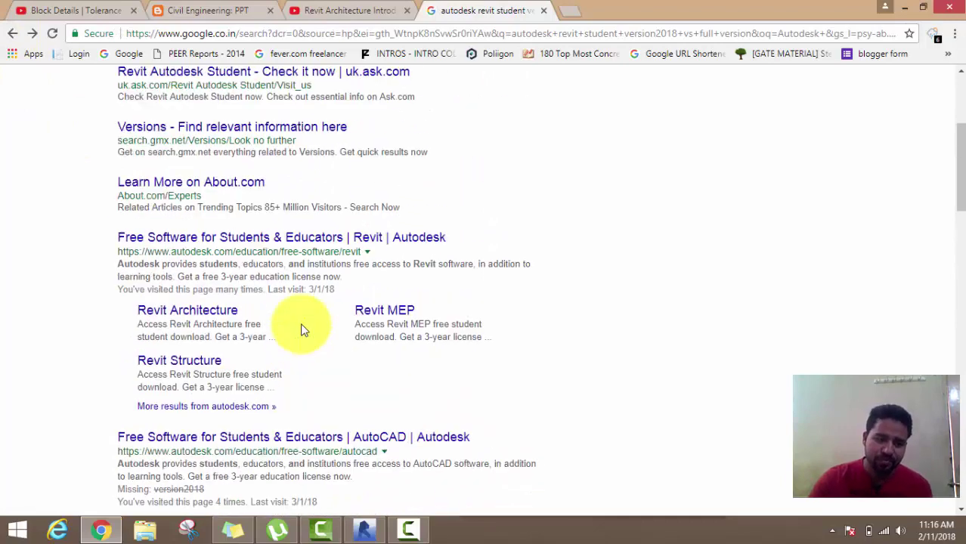
click(194, 267)
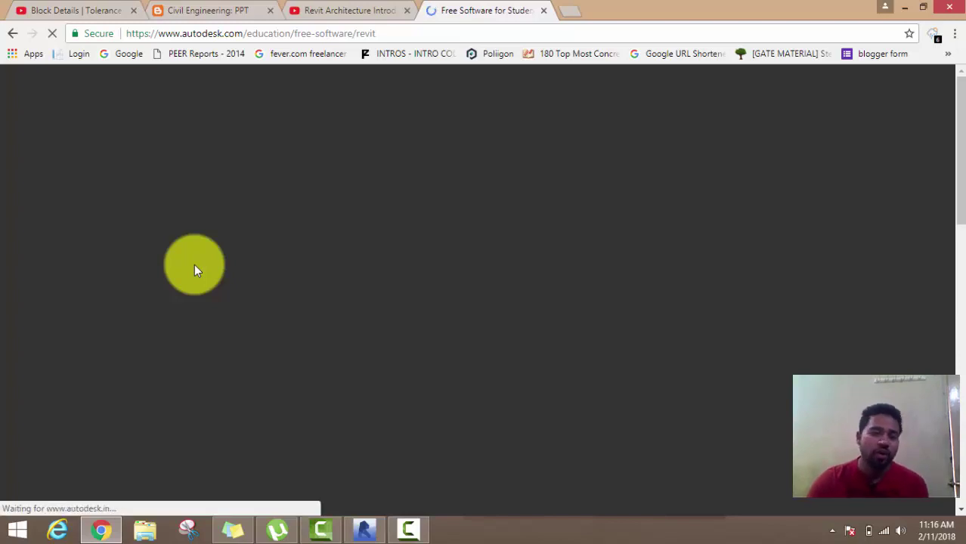
- Scroll the Autodesk Education Revit page to the sign-in, version, system and Install Now options
scroll(166, 314, down, 2)
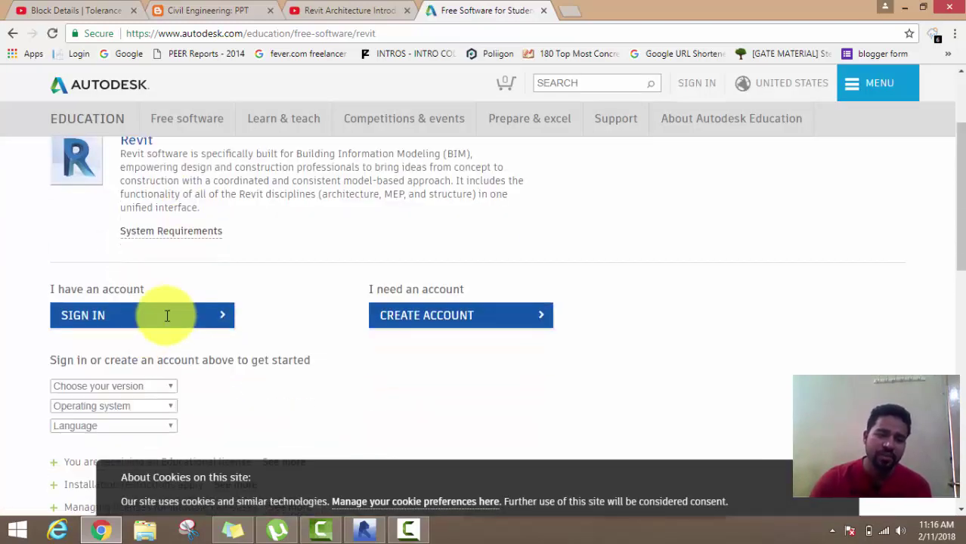
scroll(147, 322, down, 1)
scroll(136, 287, down, 2)
scroll(130, 261, up, 2)
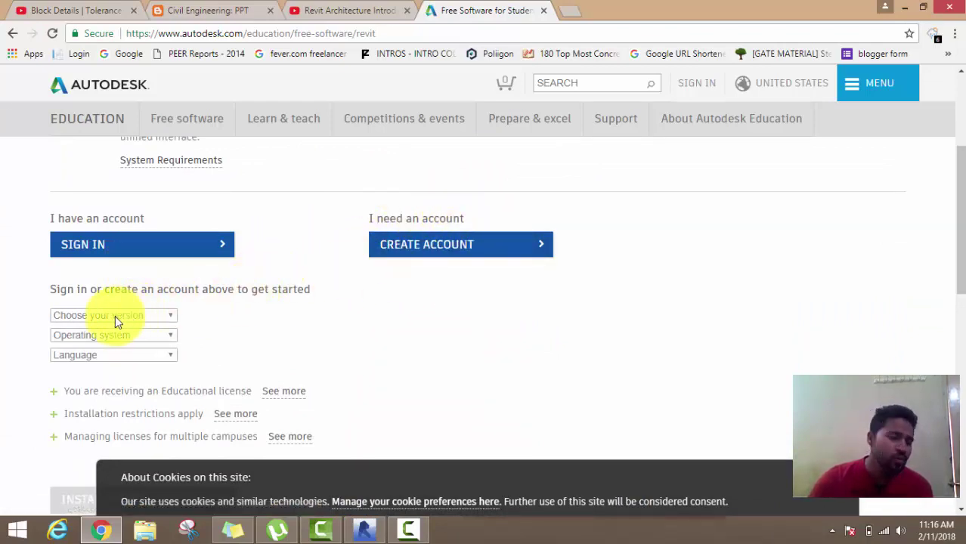
scroll(115, 316, down, 1)
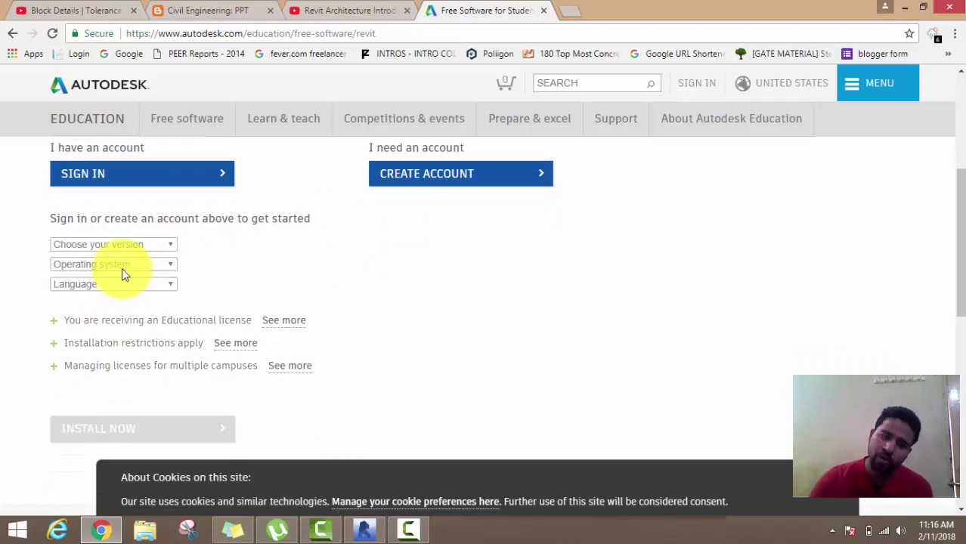
scroll(189, 390, down, 2)
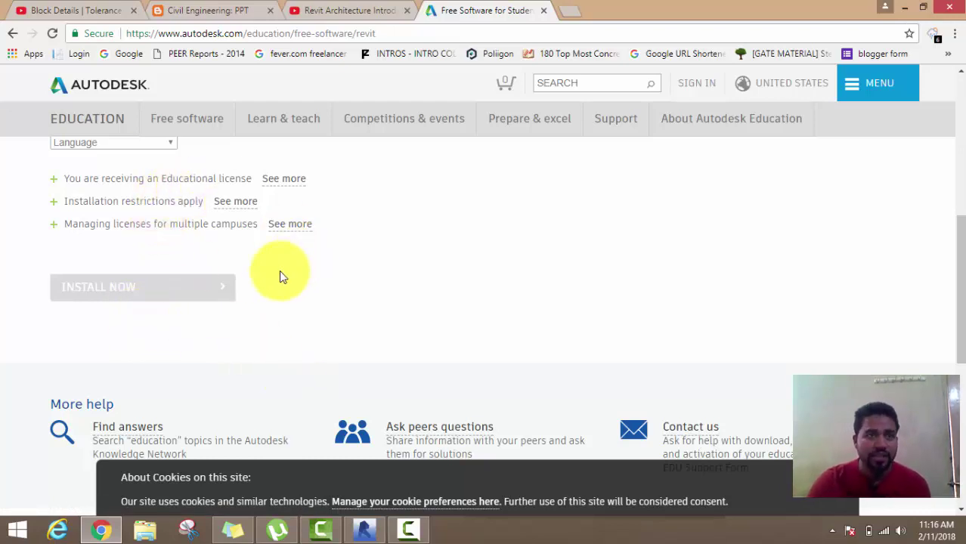
mouse_move(365, 531)
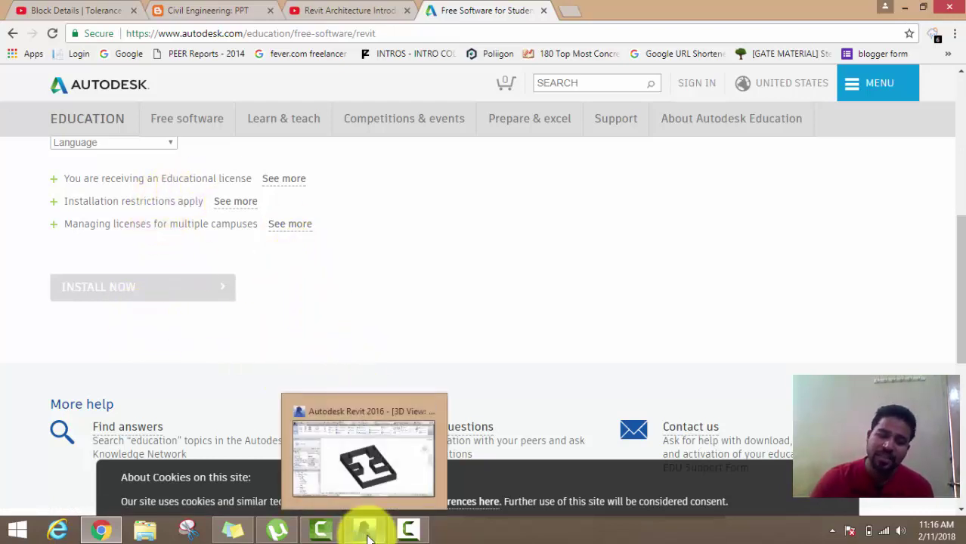
- Return to the Revit window showing the 3D view of the walled floor plan
click(382, 538)
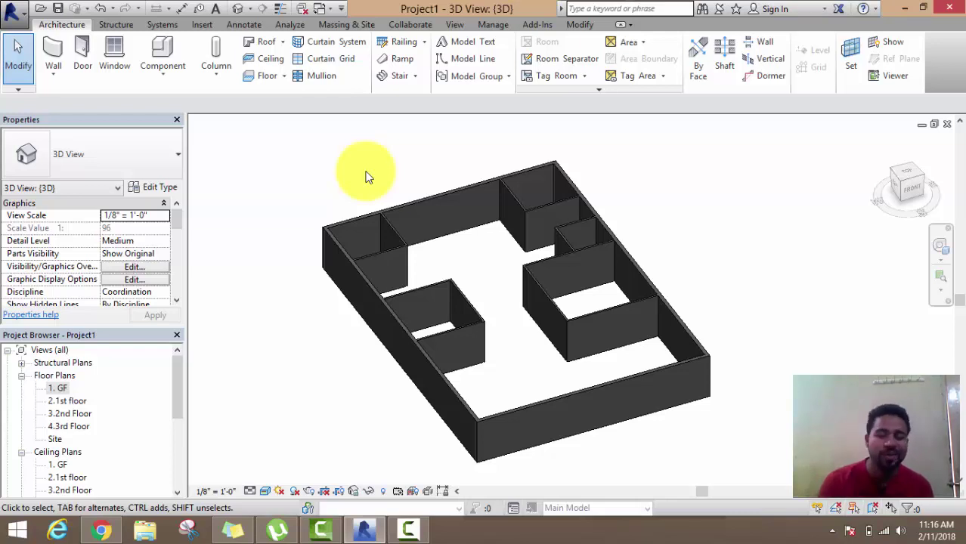
click(410, 535)
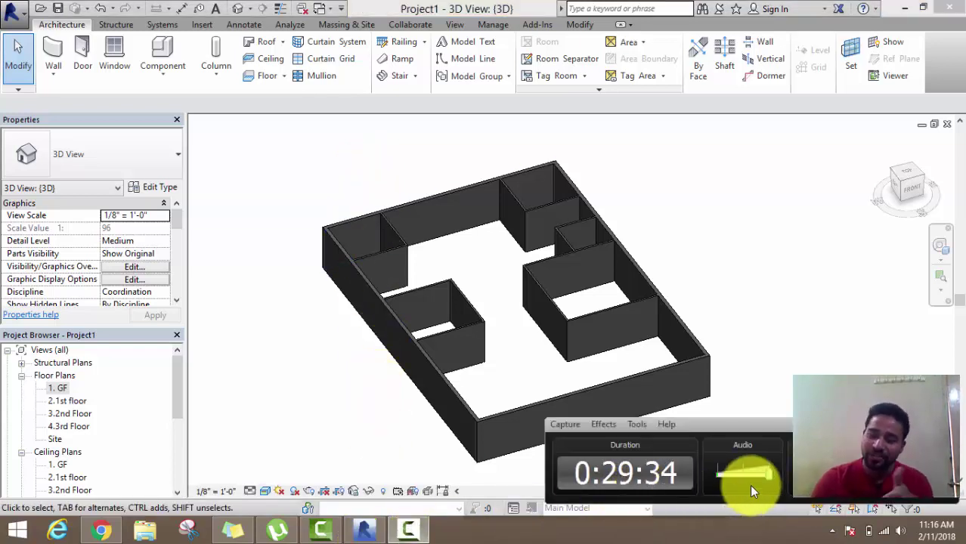